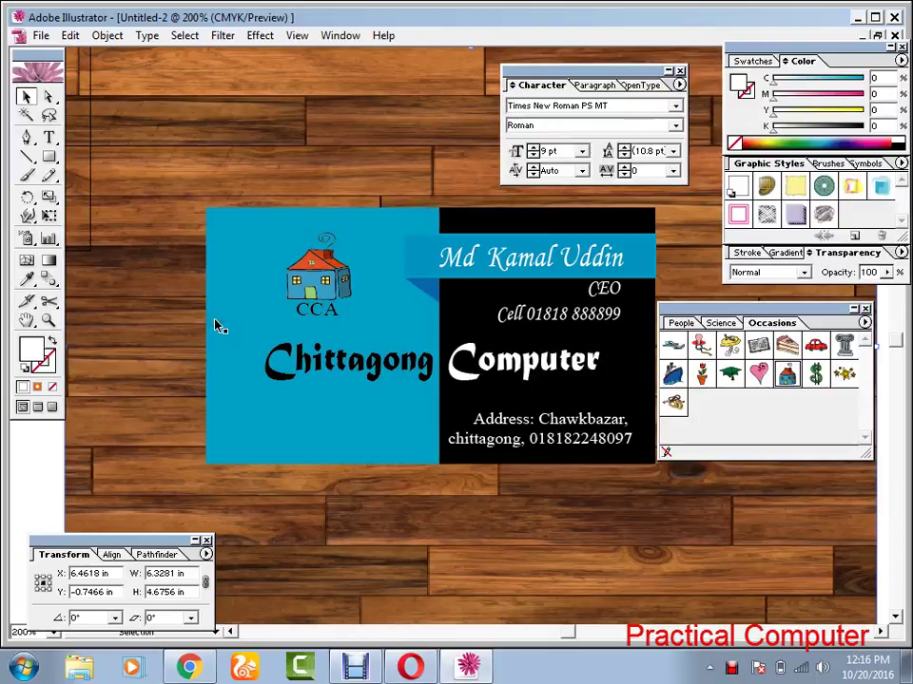
Move the finished sample business card and its wood background down and to the right, clear of the blank rectangle
key("ctrl+minus")
key("ctrl+minus")
key("ctrl+minus")
left_click_drag(288, 199, 360, 233)
left_click_drag(471, 370, 734, 519)
left_click(362, 450)
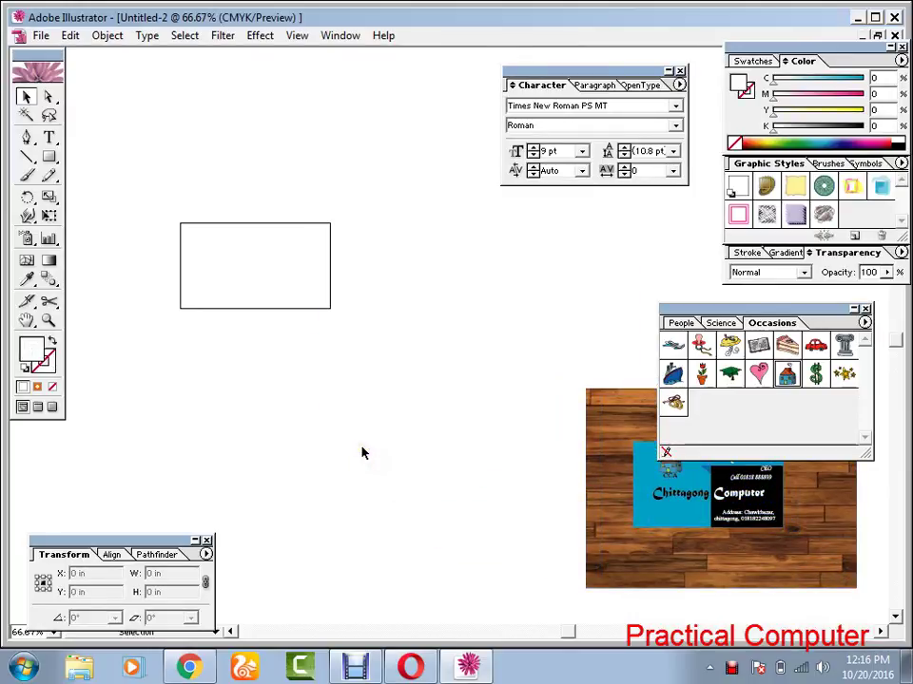
Create a rectangle 3.5 in wide and 2 in high near the existing blank rectangle
left_click(49, 160)
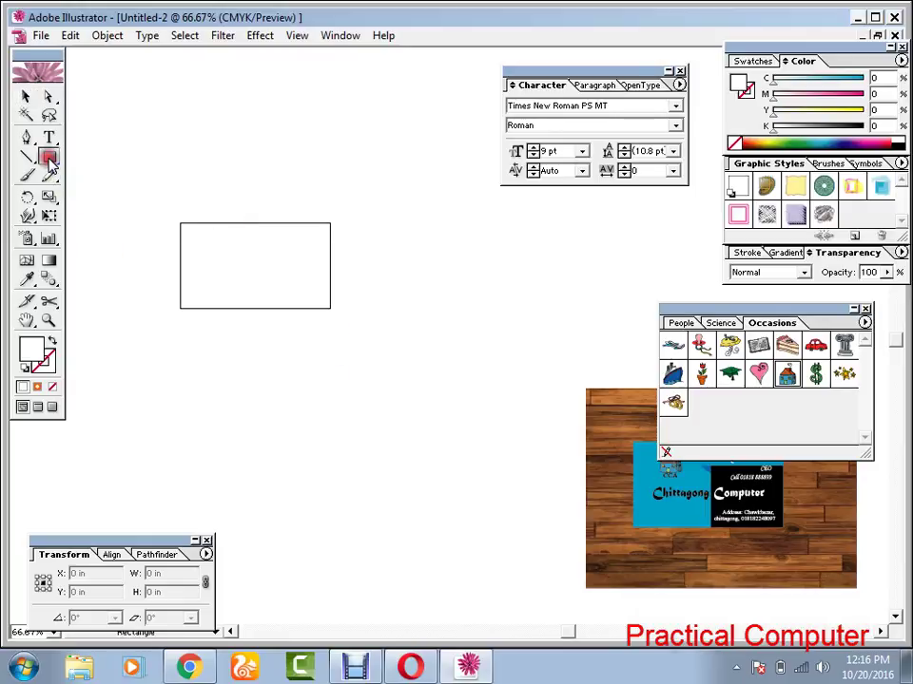
left_click(215, 166)
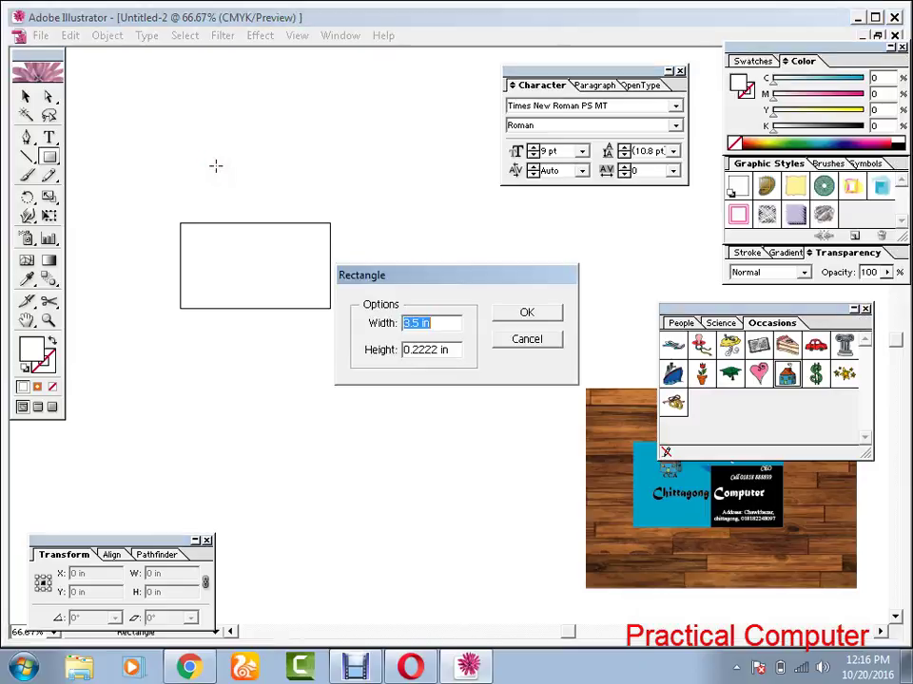
left_click_drag(385, 286, 222, 168)
left_click(255, 211)
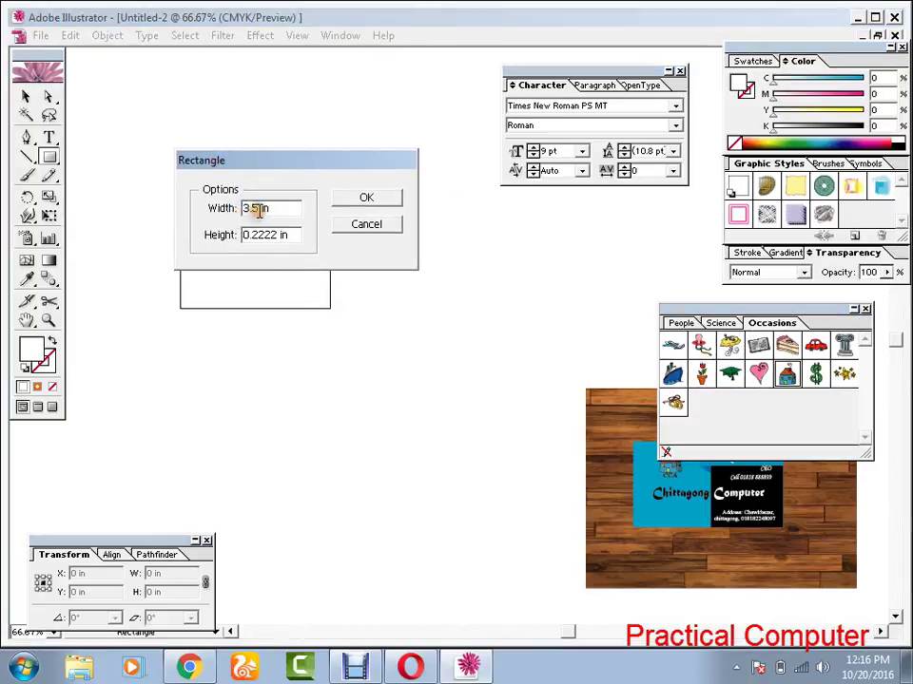
double_click(253, 208)
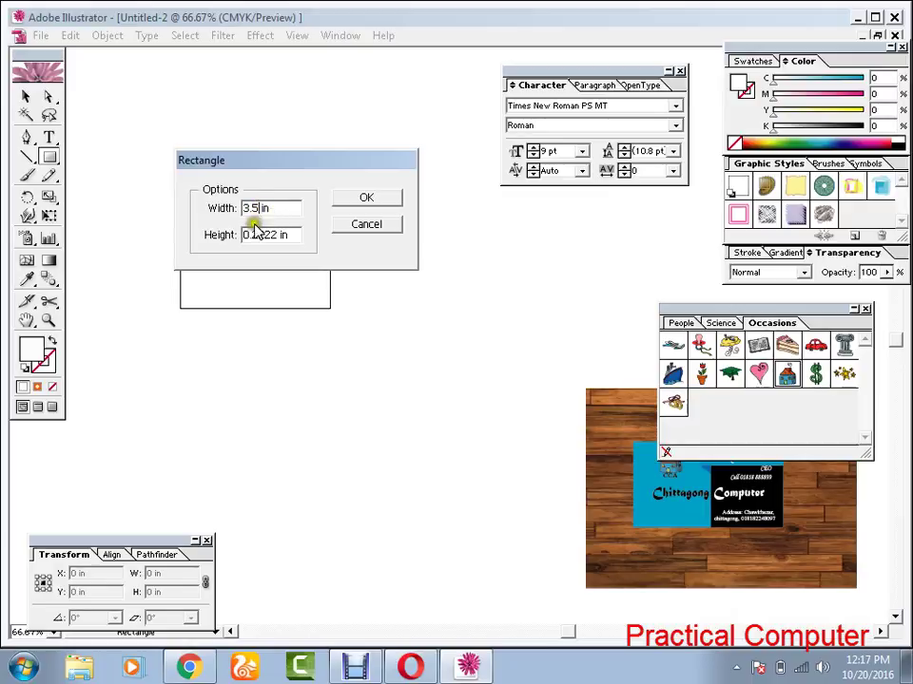
left_click_drag(285, 235, 218, 241)
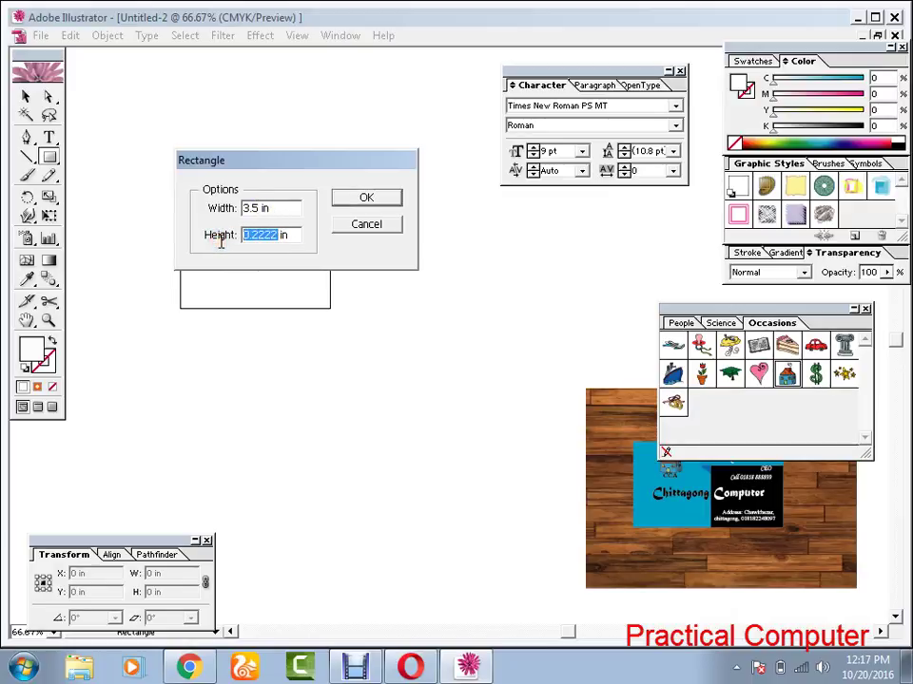
type("2")
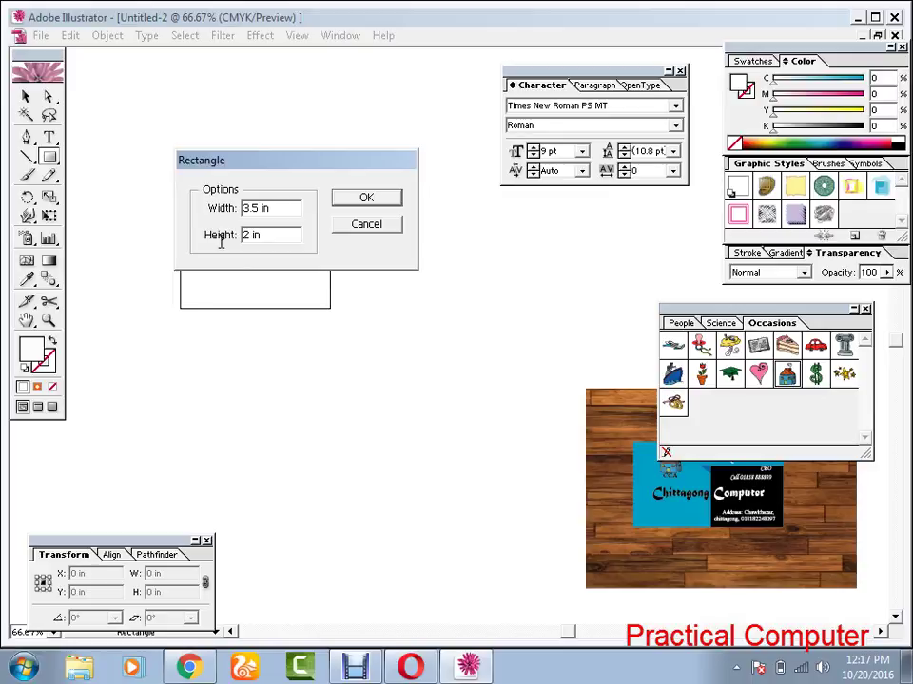
left_click(271, 236)
left_click(360, 197)
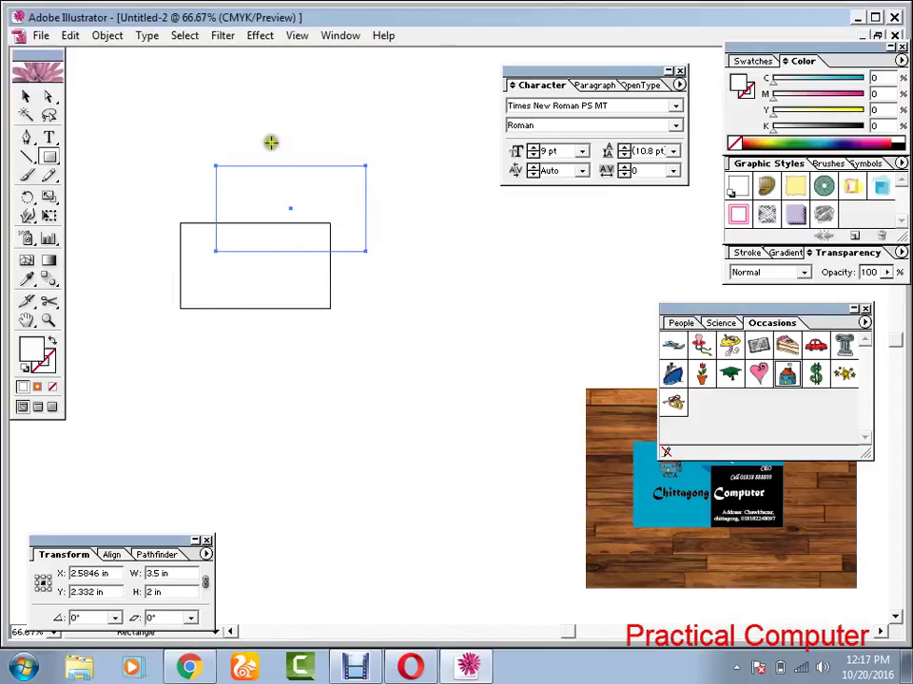
Move the new rectangle up until it sits clear above the existing one
left_click(26, 96)
left_click(378, 95)
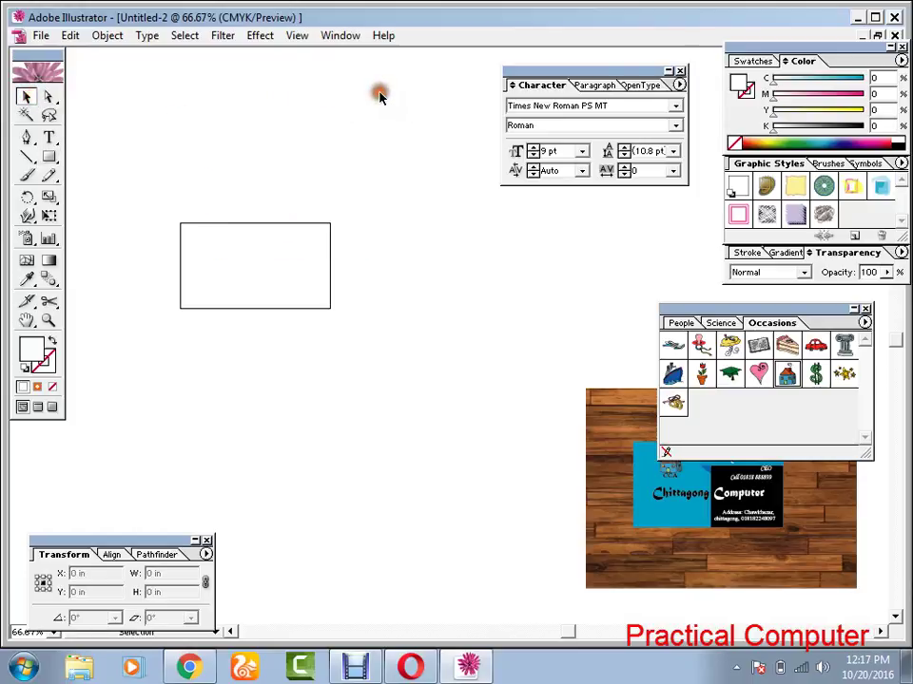
left_click_drag(389, 103, 298, 226)
left_click_drag(288, 183, 272, 122)
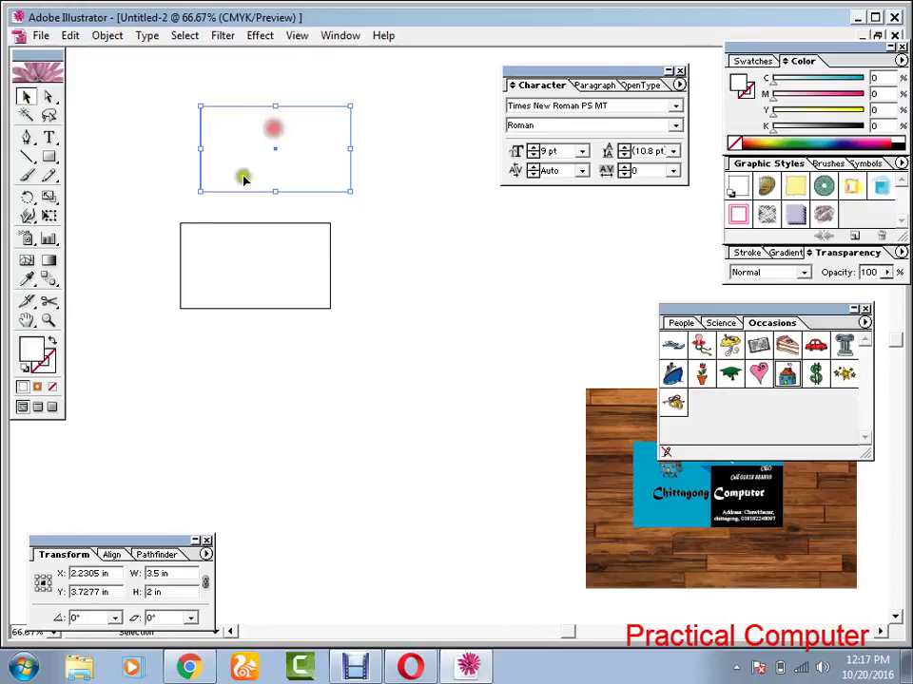
Give the new rectangle a black stroke from the swatches and make its fill the active attribute again
left_click(46, 366)
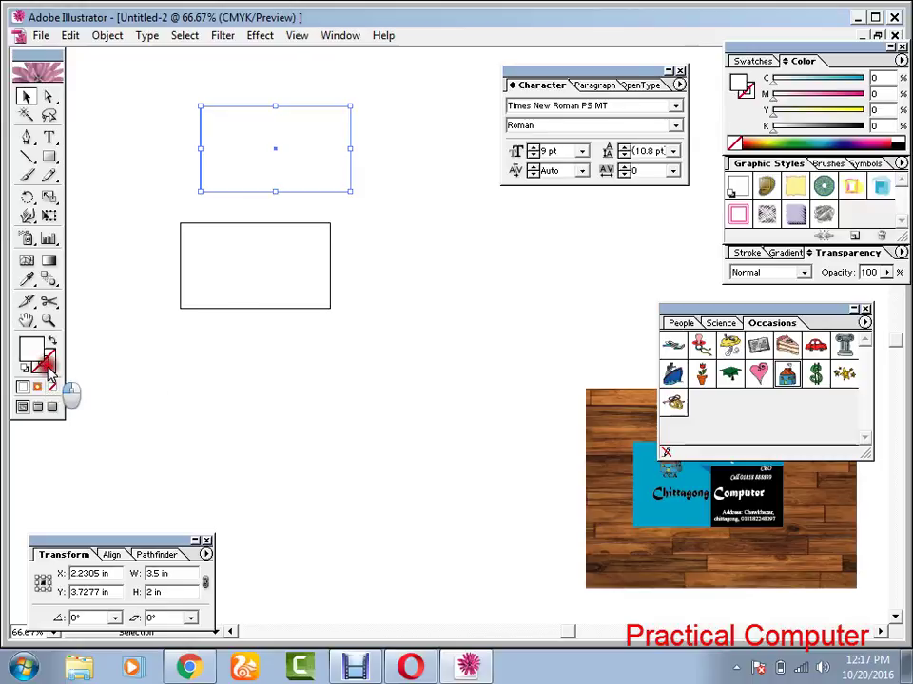
left_click(52, 387)
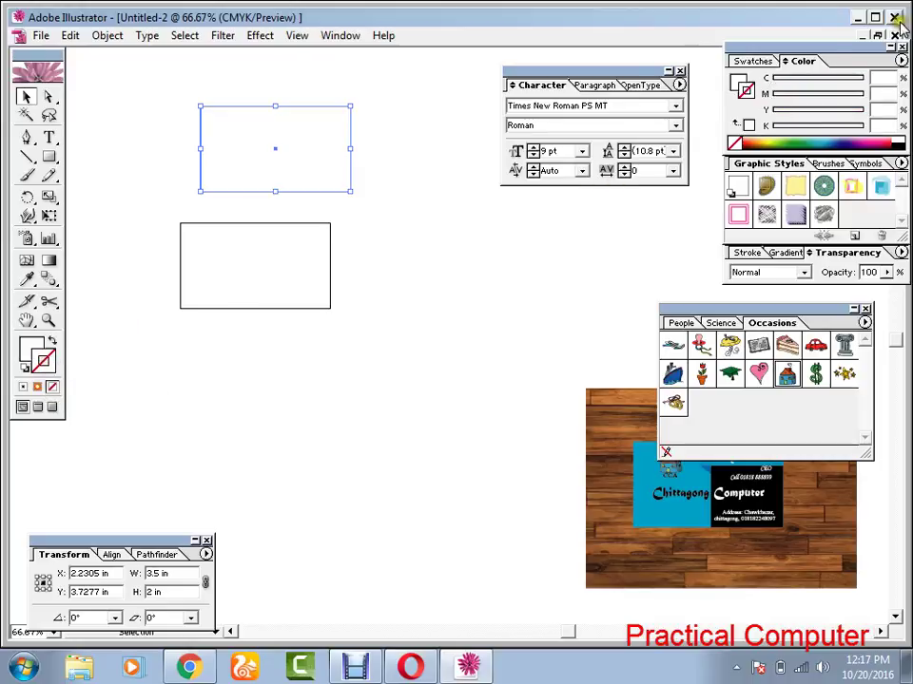
left_click(756, 61)
left_click(770, 76)
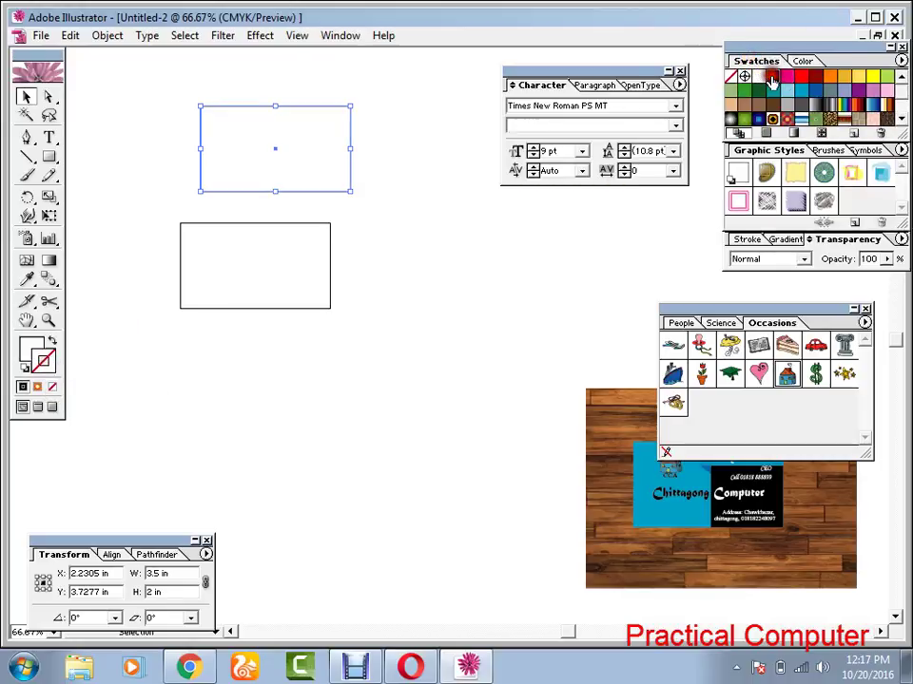
left_click(33, 350)
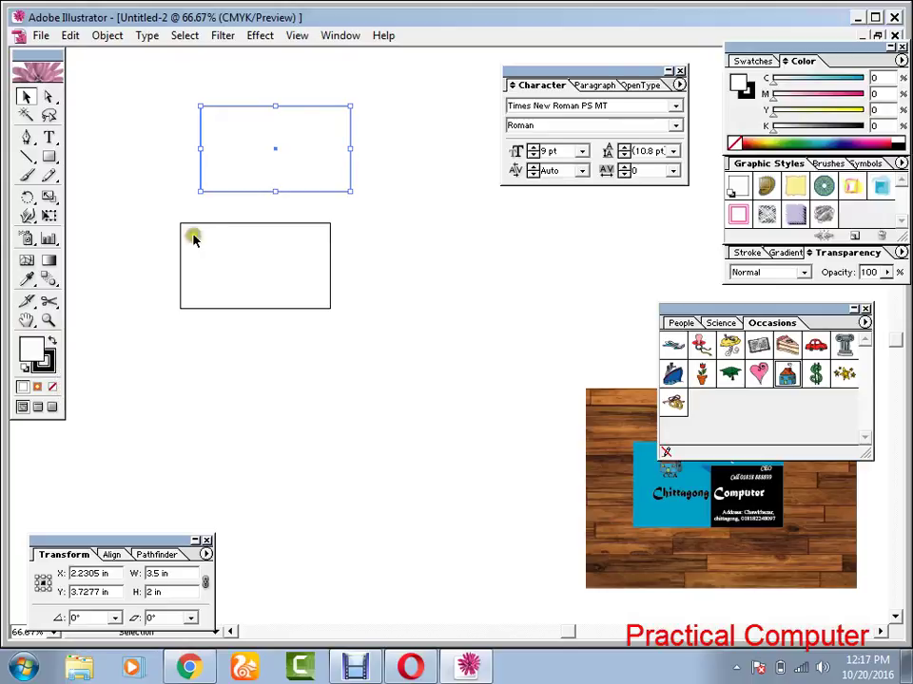
Reposition the black-stroked rectangle slightly to the left, keeping it above the existing blank rectangle
left_click(444, 159)
left_click(317, 154)
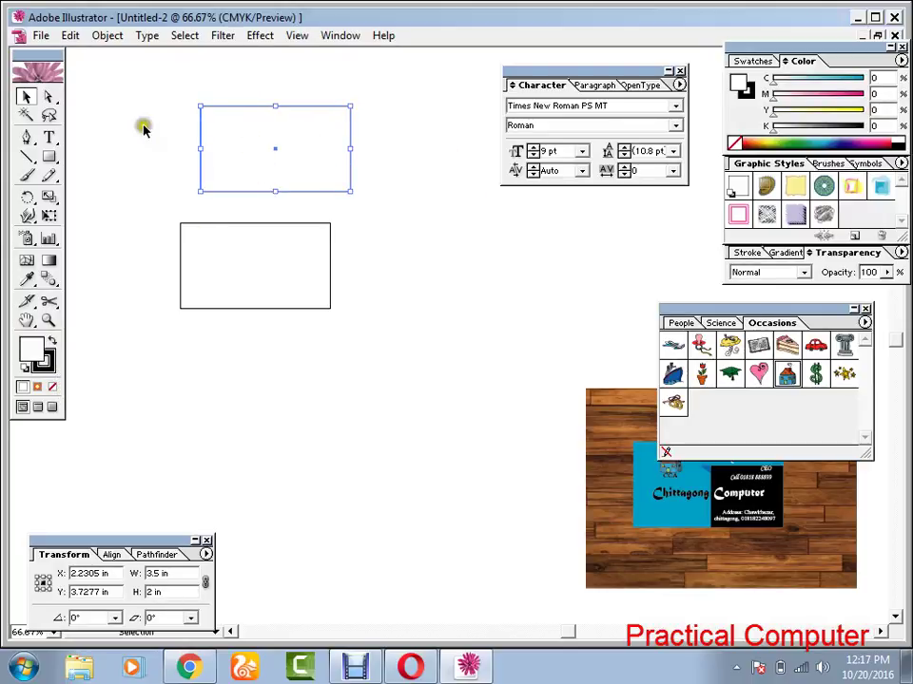
left_click_drag(159, 77, 376, 200)
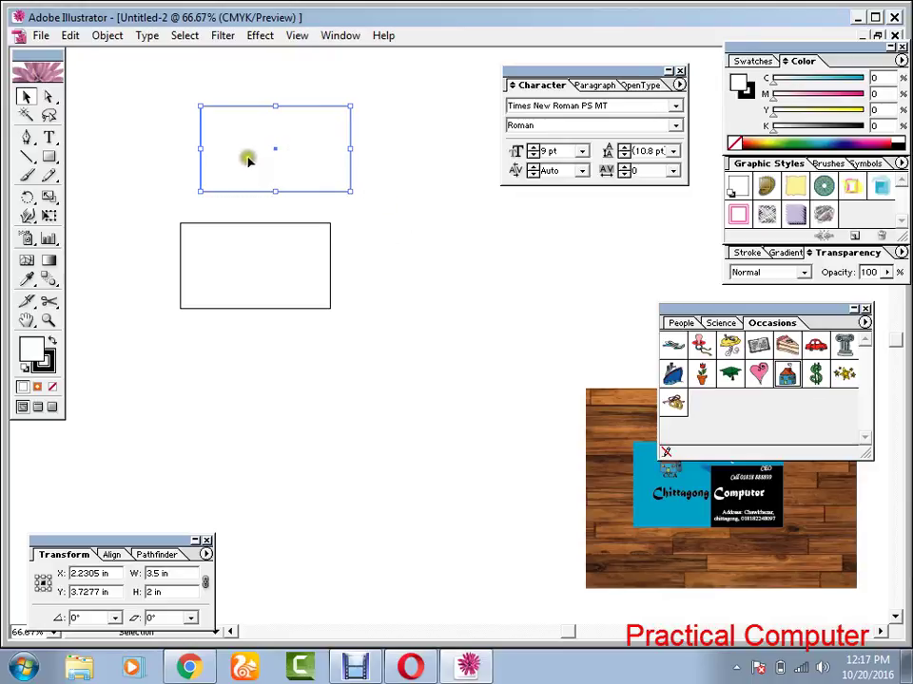
left_click_drag(247, 159, 254, 163)
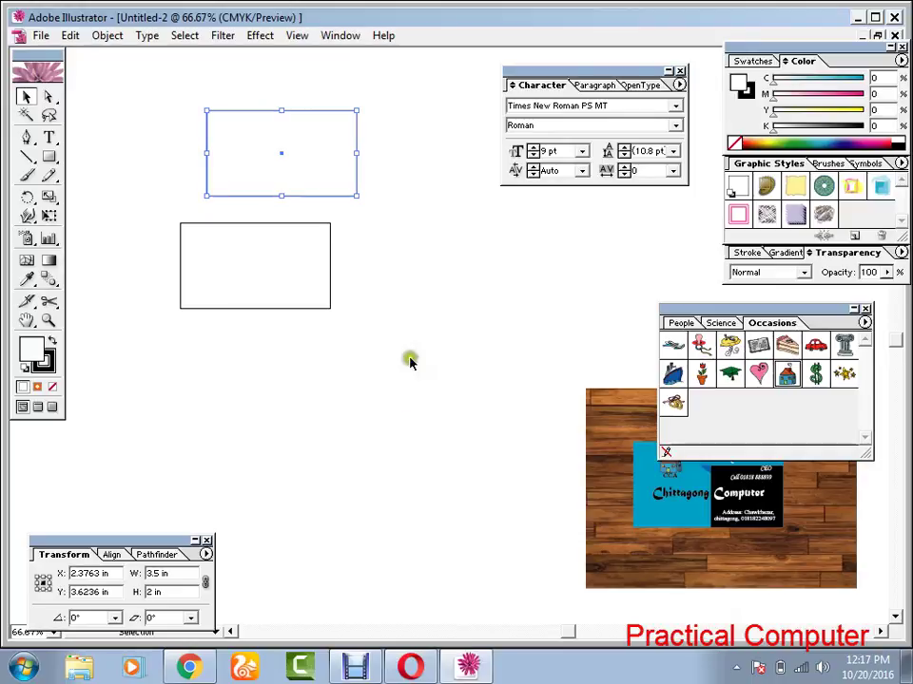
left_click_drag(266, 136, 247, 131)
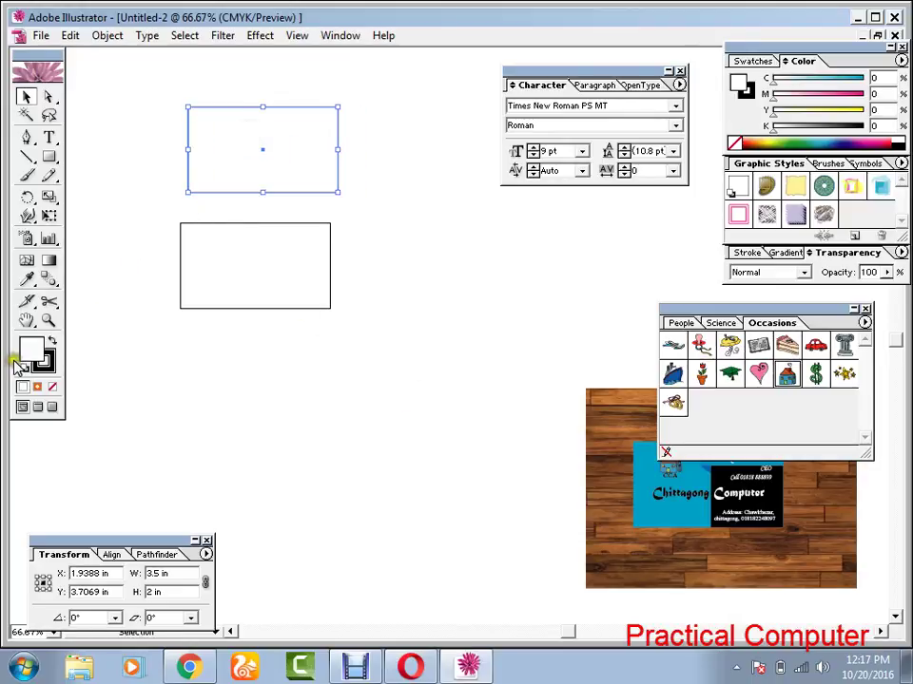
Remove the upper rectangle's fill so only its outline is left
left_click(55, 390)
left_click(206, 340)
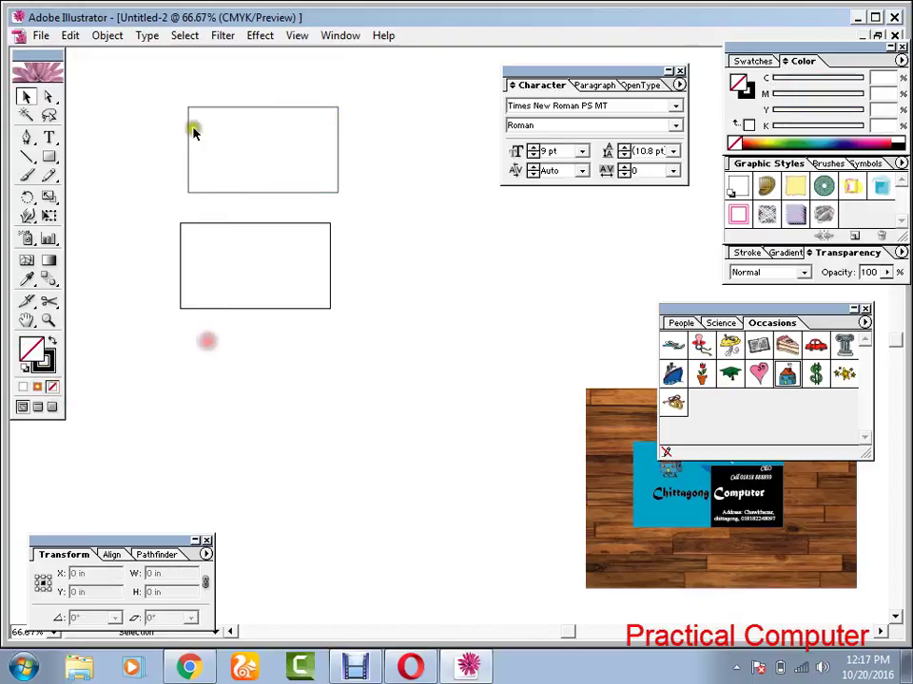
left_click_drag(187, 105, 271, 184)
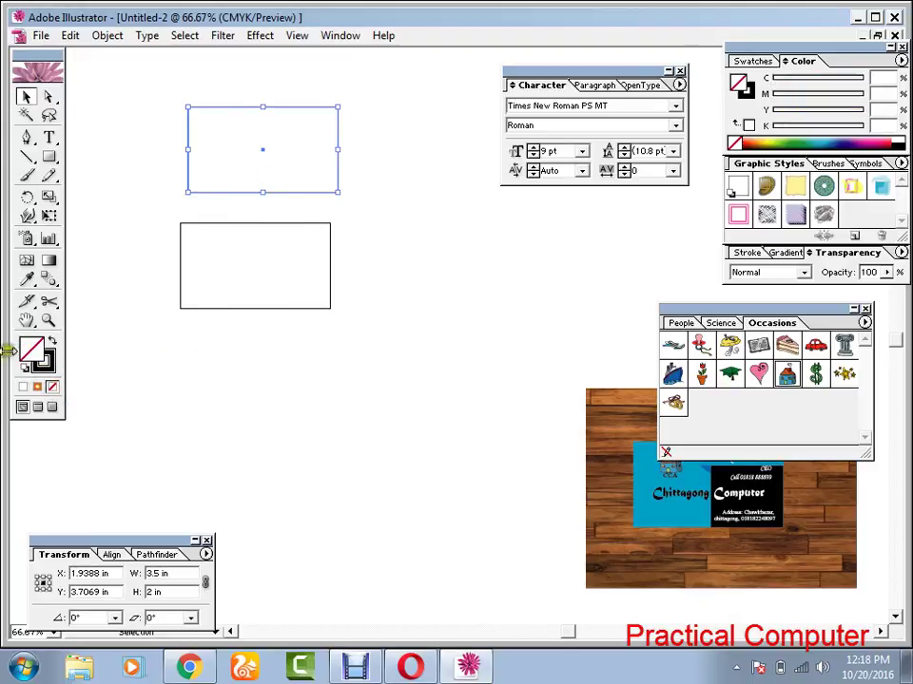
left_click(275, 287)
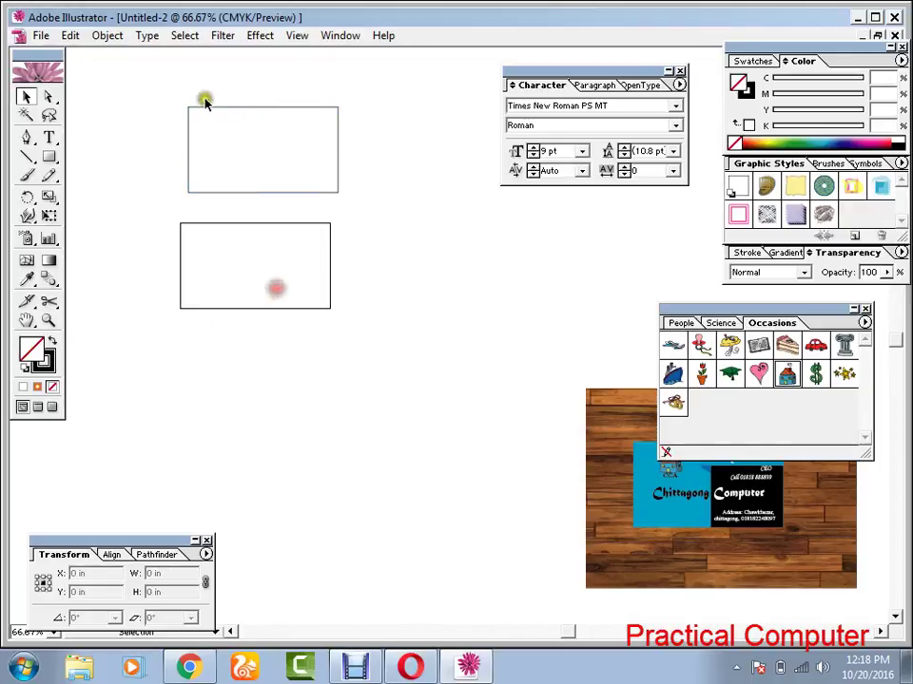
Offset the upper rectangle's path by -0.2 in with Miter joins to add an inner margin outline
left_click_drag(127, 77, 370, 210)
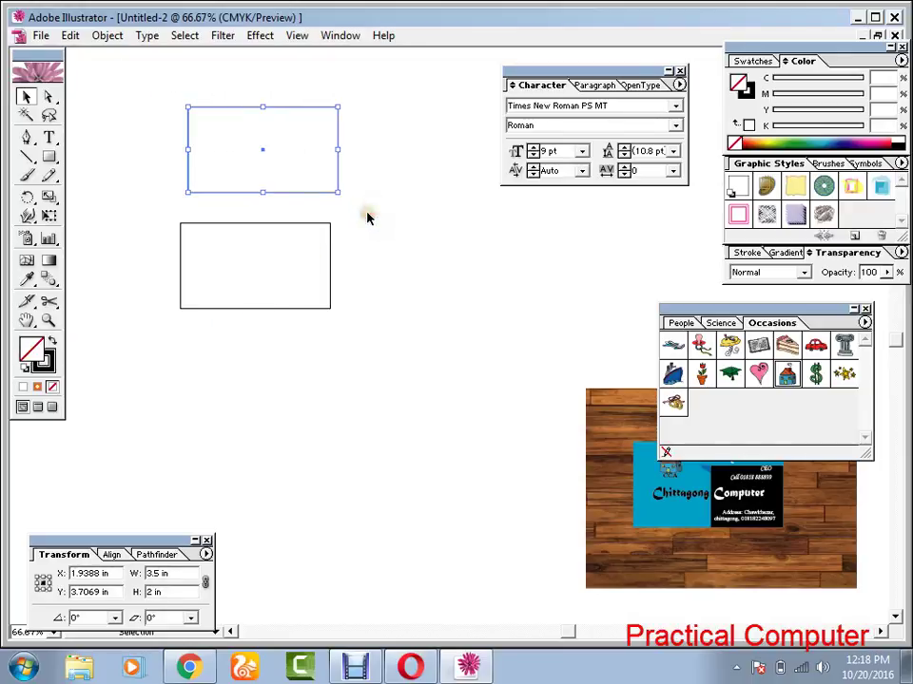
left_click(103, 37)
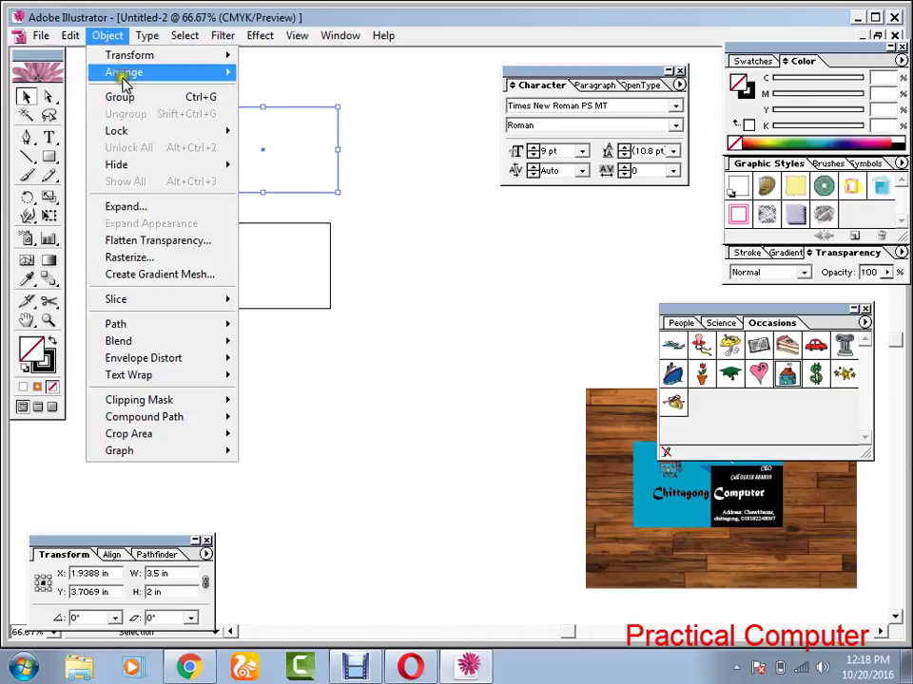
left_click(167, 322)
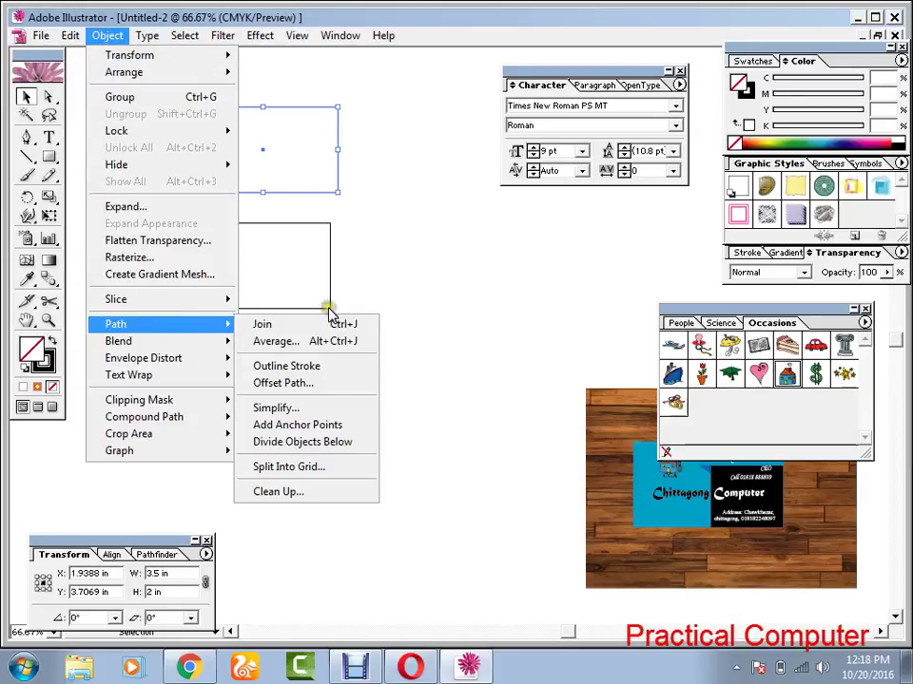
left_click(320, 389)
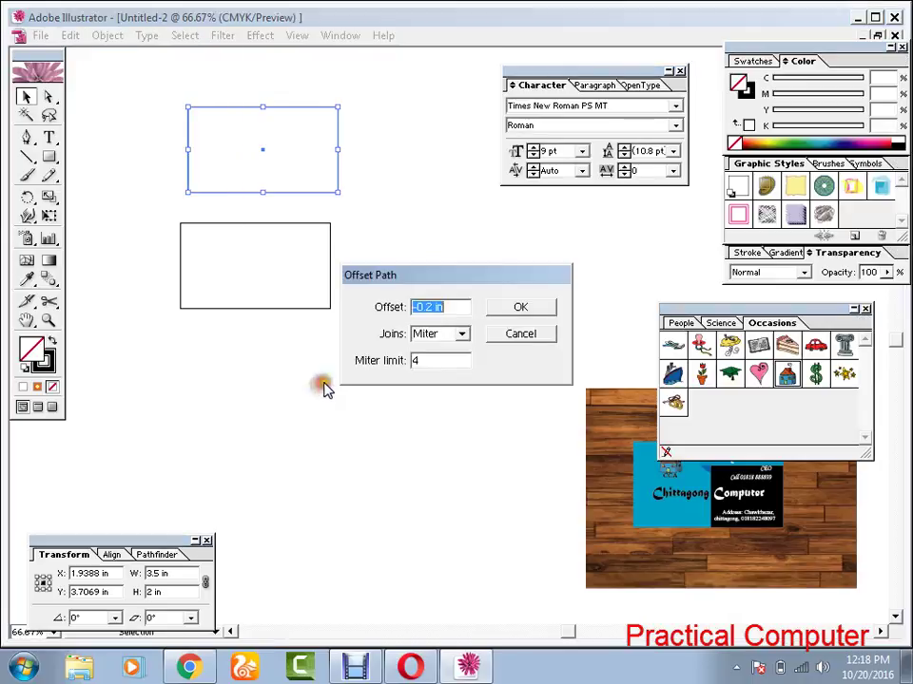
left_click_drag(398, 279, 238, 268)
left_click(276, 293)
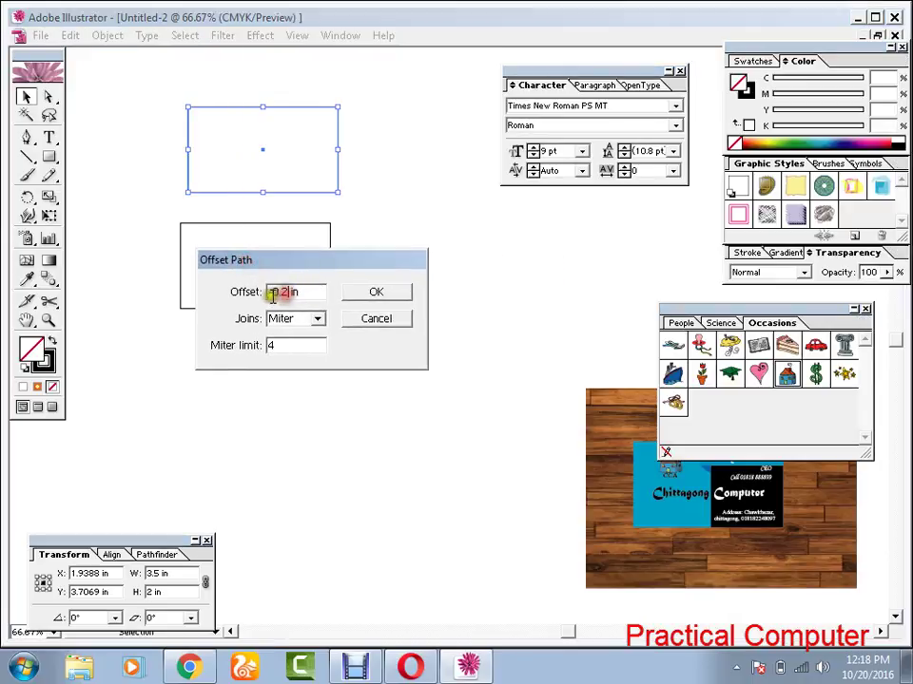
type("-")
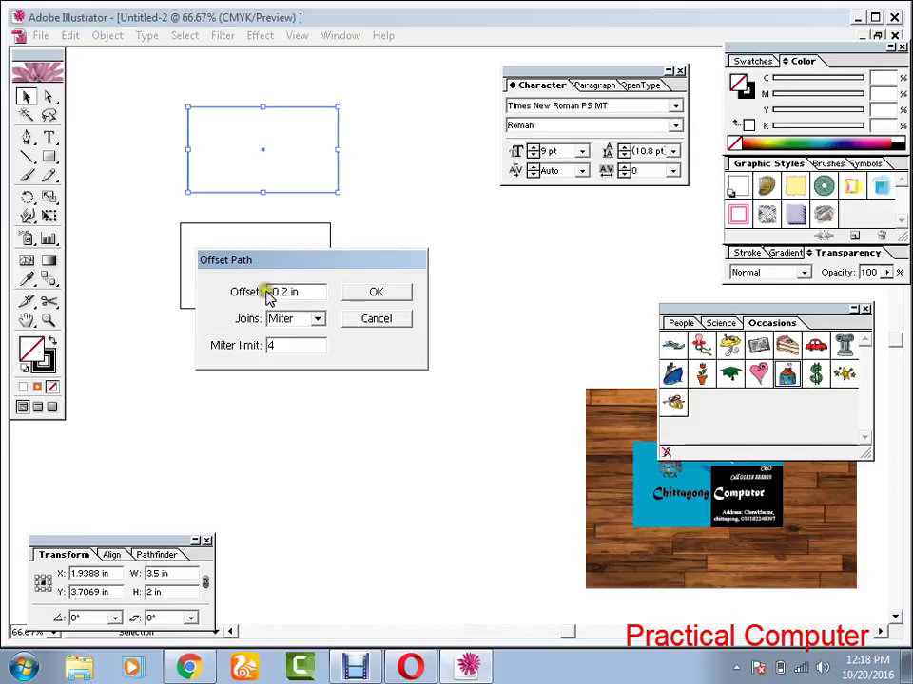
left_click(378, 294)
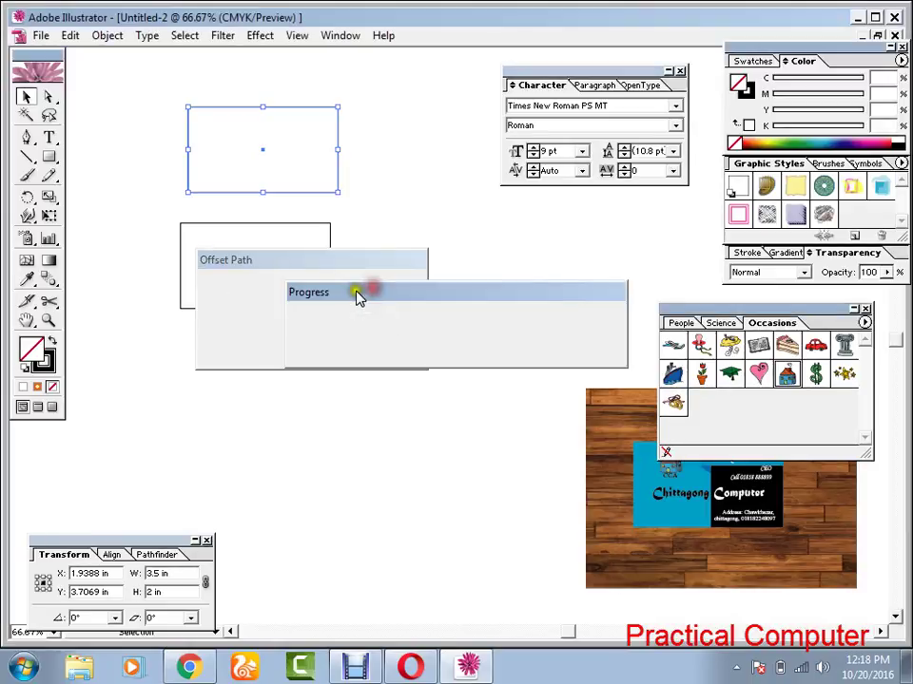
left_click_drag(175, 76, 218, 117)
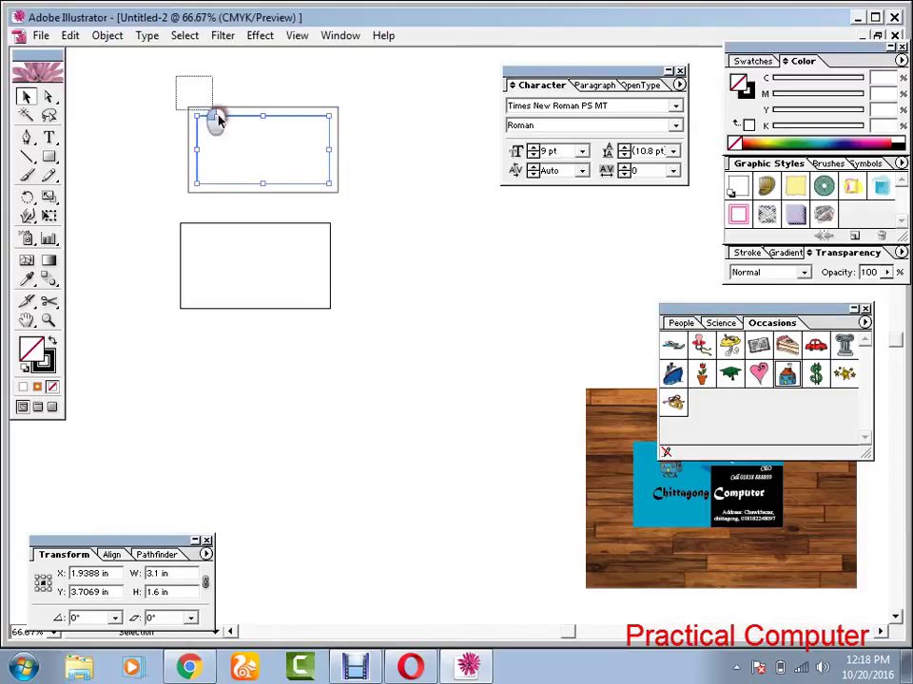
left_click(428, 226)
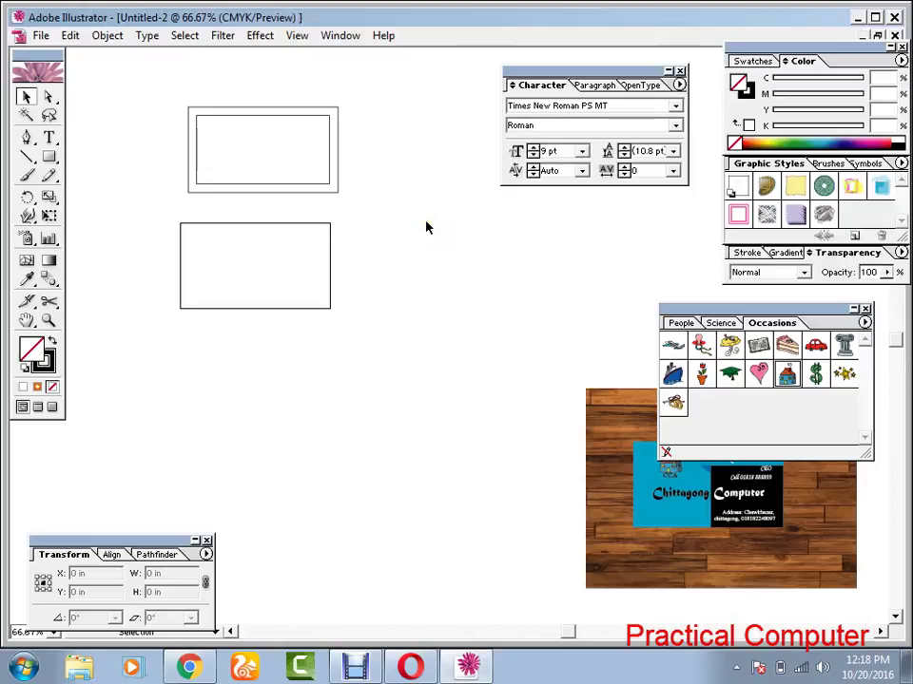
Move the whole sample business card artwork up beside the two blank card outlines for reference
key("ctrl+plus")
key("ctrl+plus")
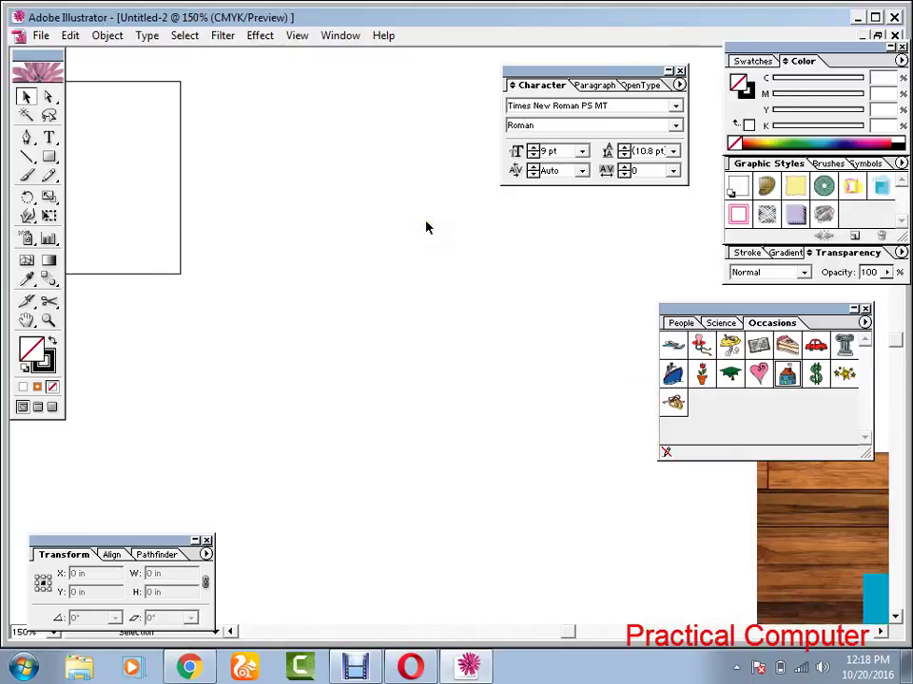
key("ctrl+minus")
key("ctrl+minus")
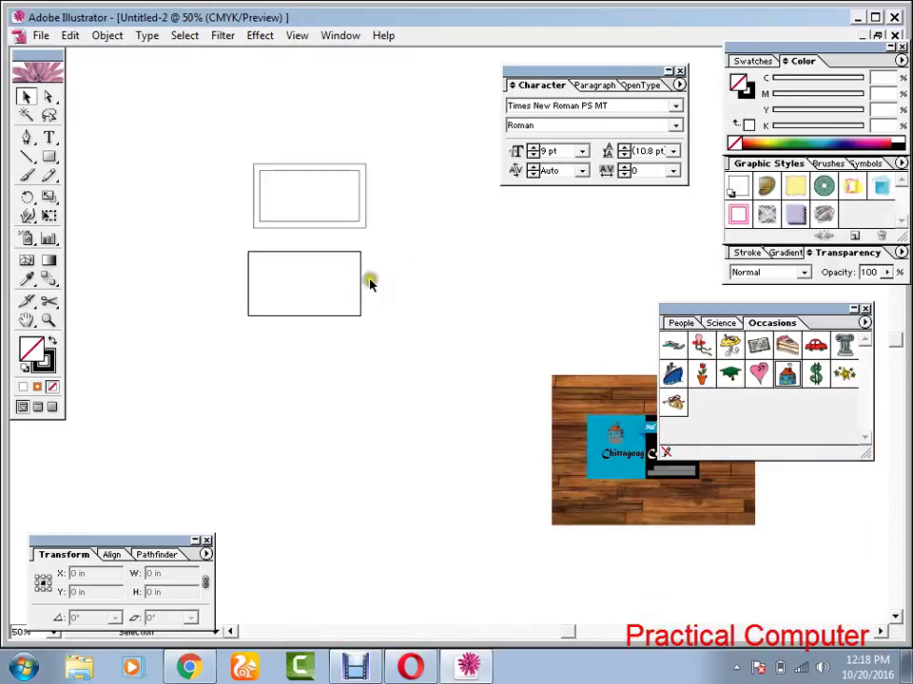
left_click_drag(493, 334, 686, 447)
left_click_drag(513, 340, 757, 528)
left_click_drag(619, 489, 452, 224)
left_click(447, 401)
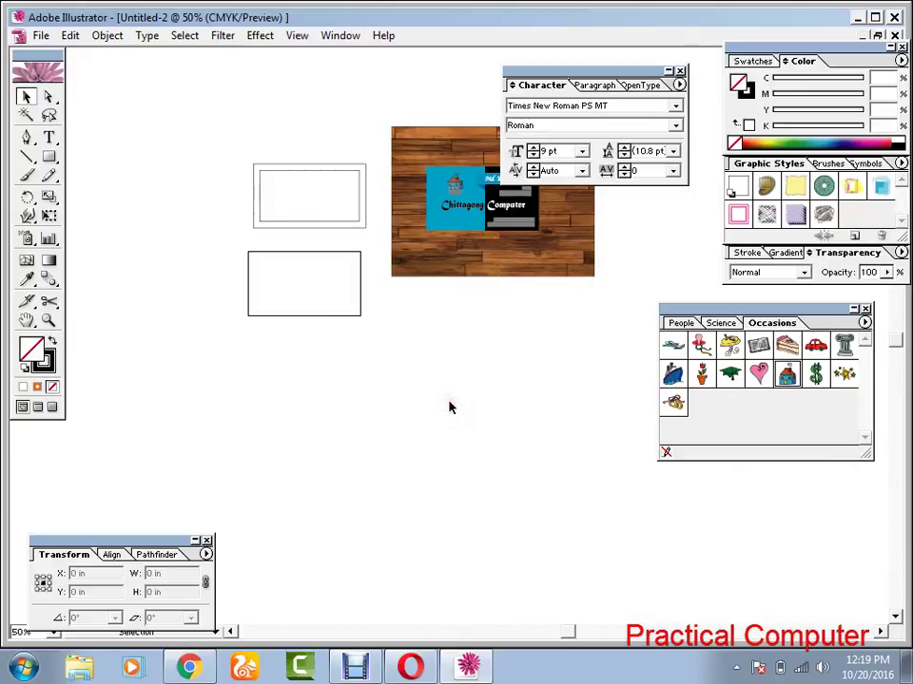
key("ctrl+plus")
key("ctrl+plus")
key("ctrl+plus")
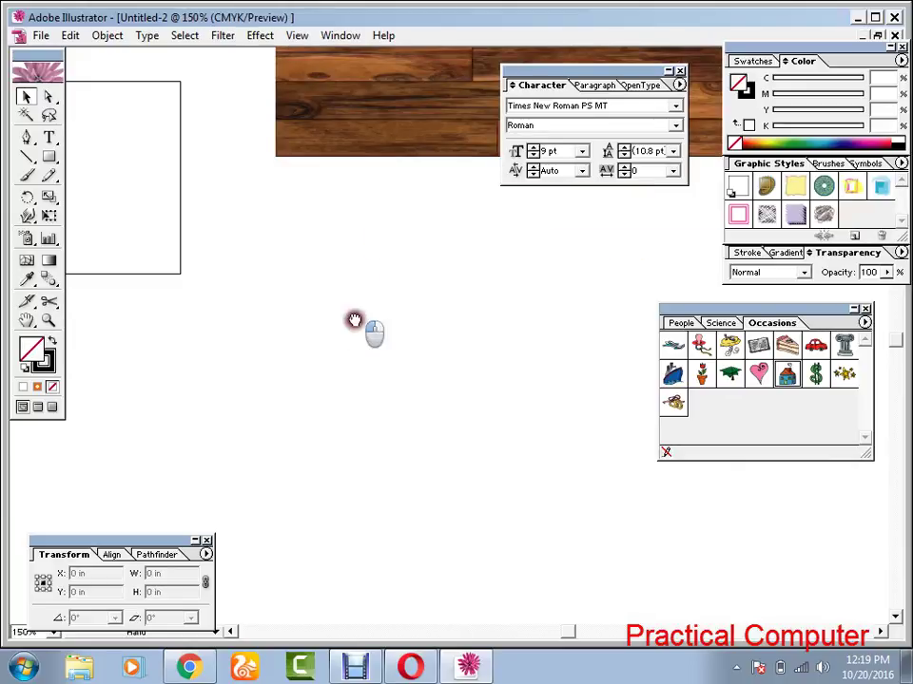
left_click_drag(356, 320, 450, 513)
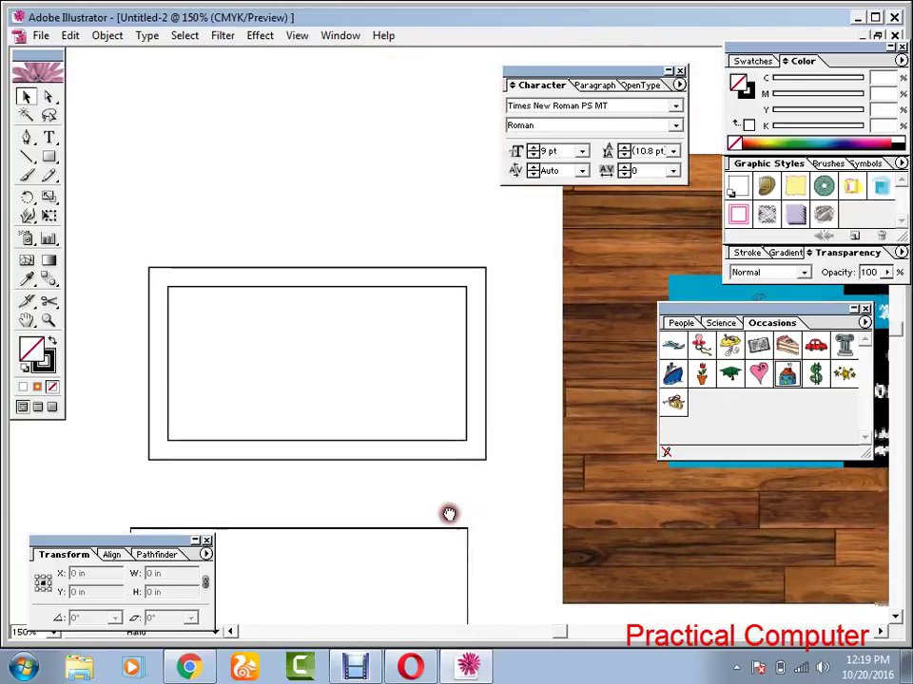
Move the Occasions symbol library down so it no longer covers the sample card's contact details
left_click_drag(839, 312, 824, 474)
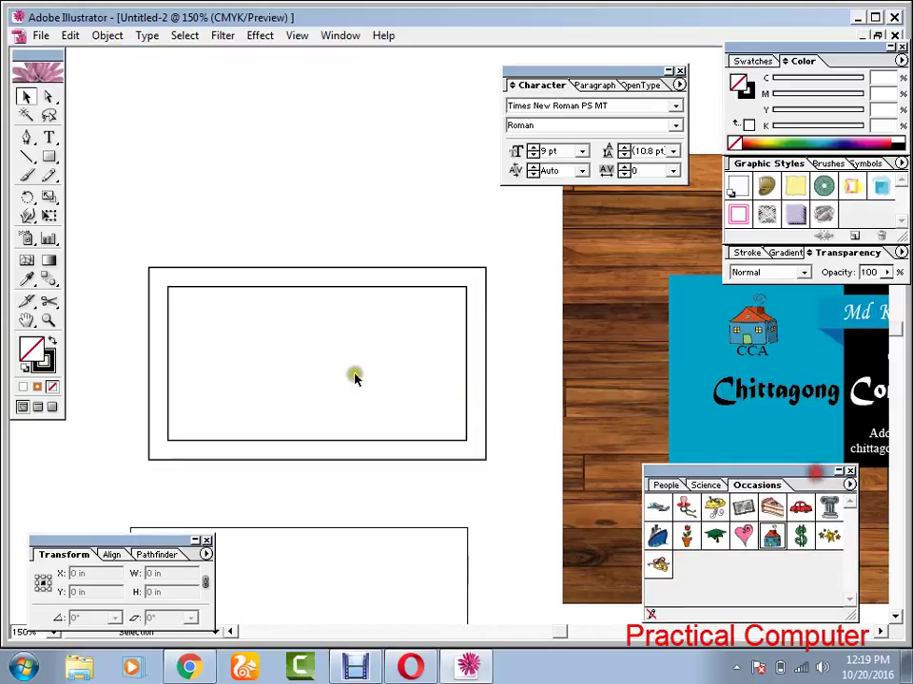
left_click_drag(142, 248, 354, 423)
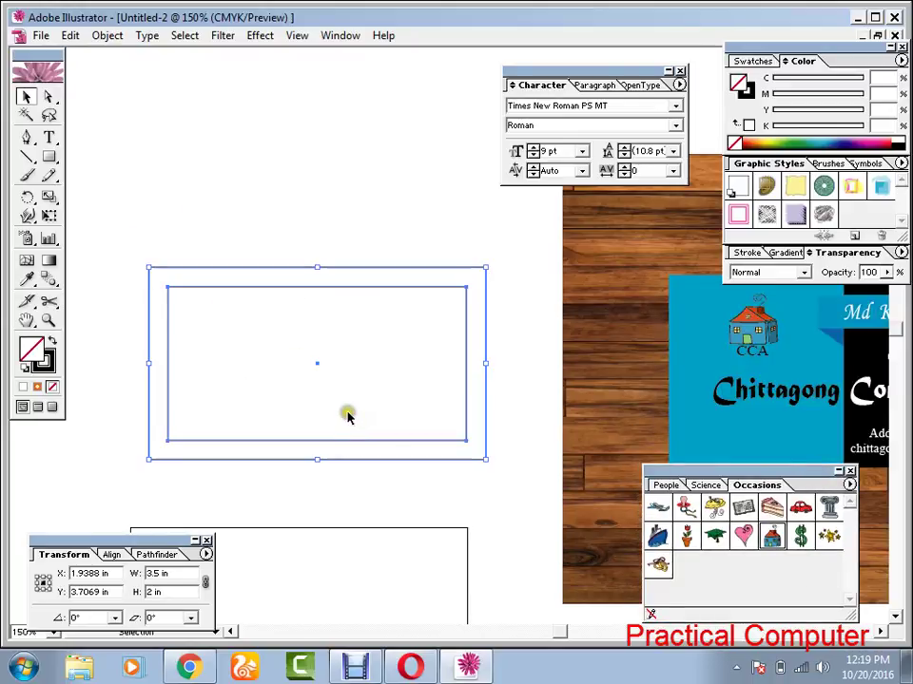
left_click(325, 229)
left_click_drag(112, 222, 275, 350)
left_click(165, 234)
left_click_drag(137, 233, 271, 366)
left_click(251, 258)
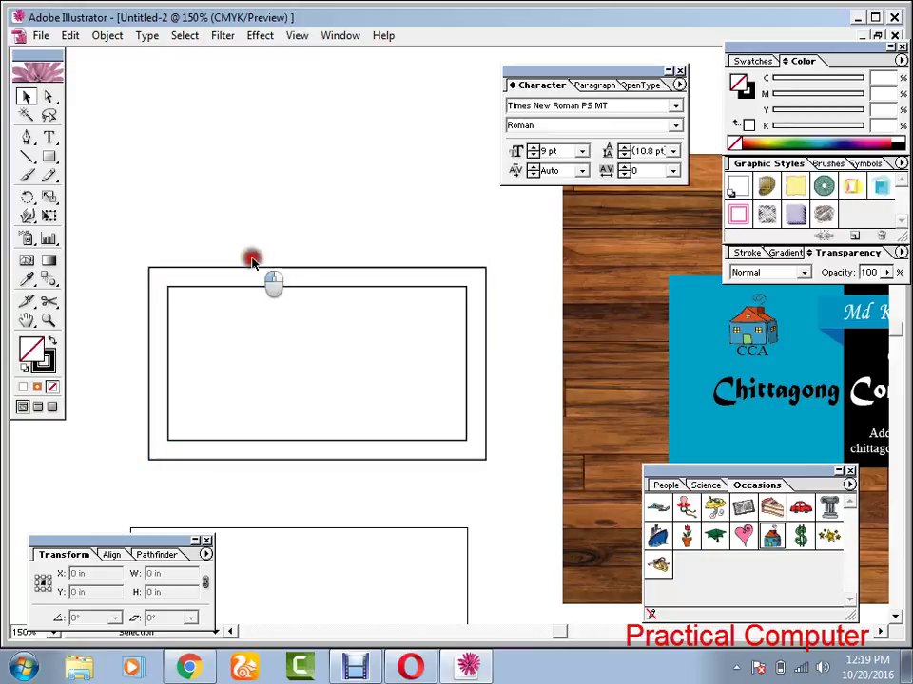
left_click_drag(310, 322, 309, 320)
left_click_drag(89, 223, 323, 346)
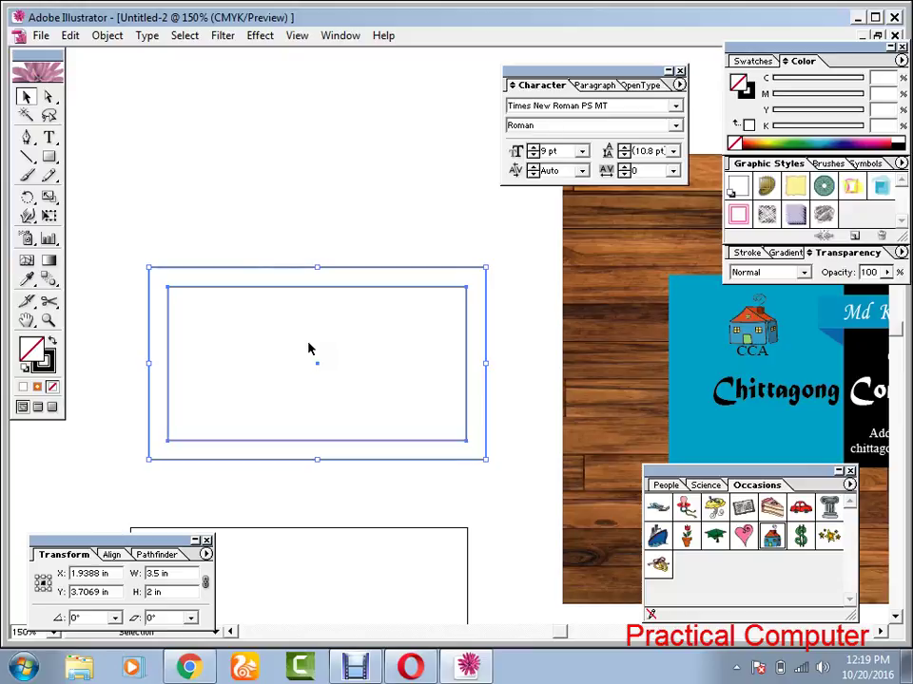
left_click(309, 348)
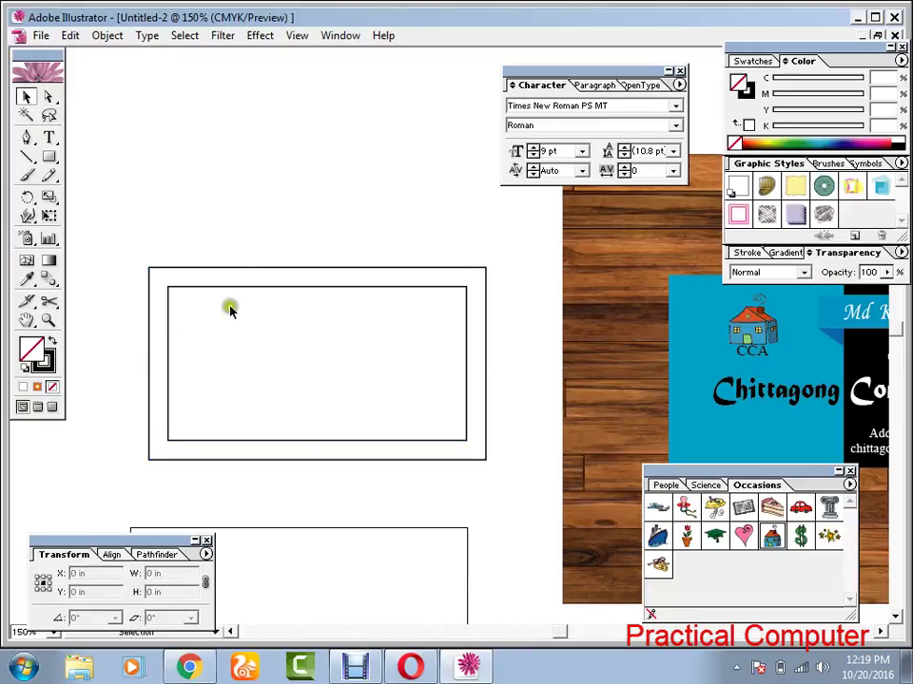
left_click(109, 35)
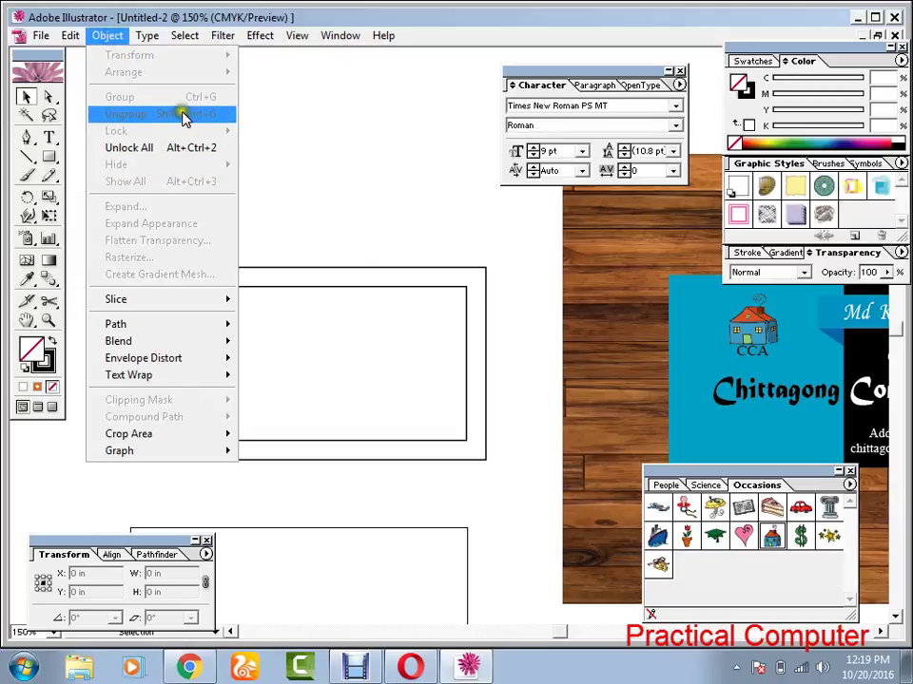
left_click(407, 150)
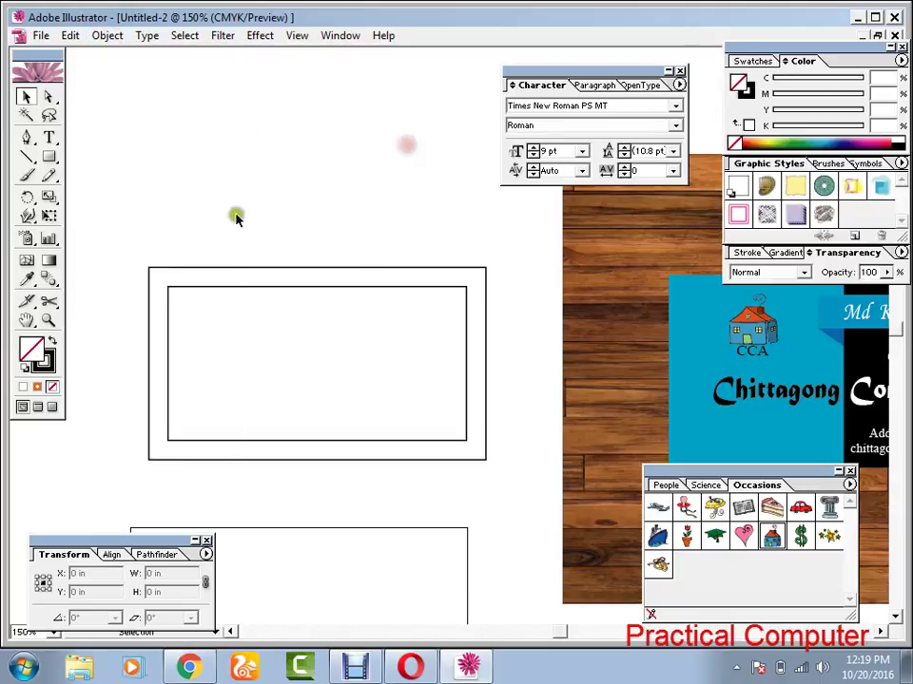
left_click_drag(163, 220, 237, 271)
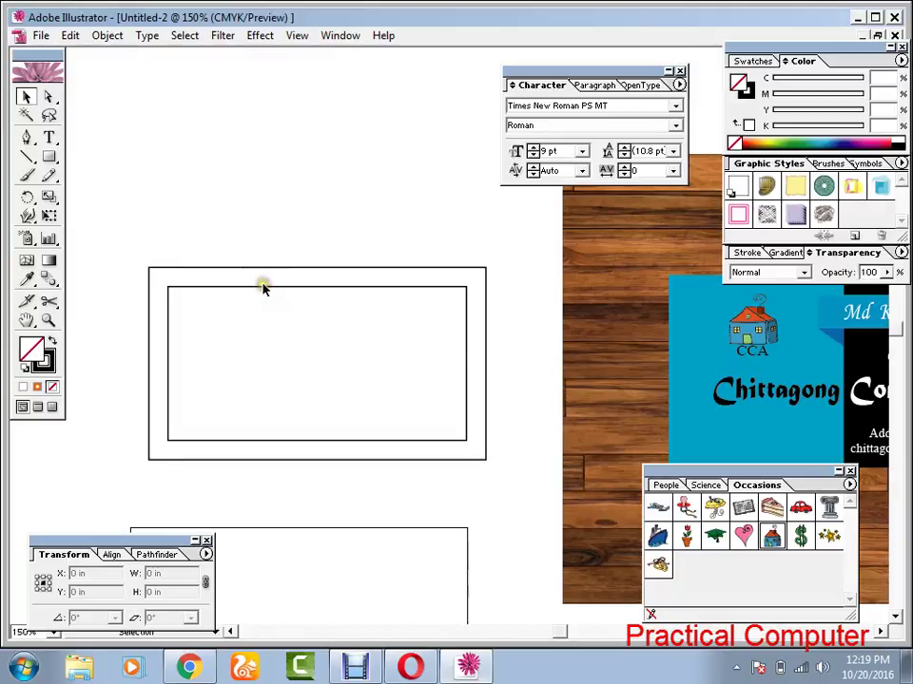
left_click(263, 287)
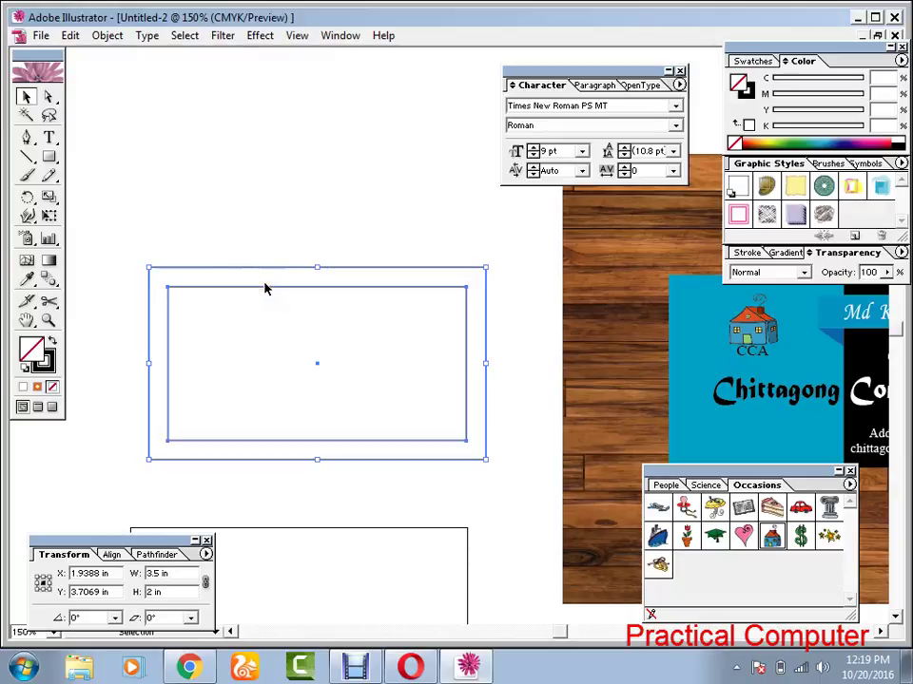
Lock the upper card's outer outline together with its inner margin outline
left_click(286, 199)
left_click_drag(183, 198, 288, 329)
left_click(99, 35)
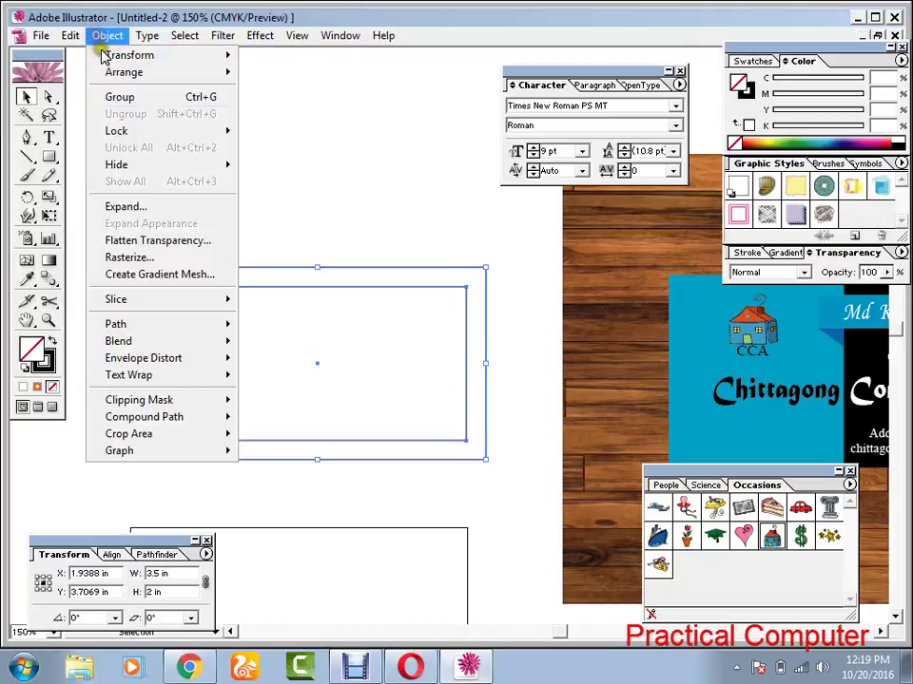
mouse_move(218, 132)
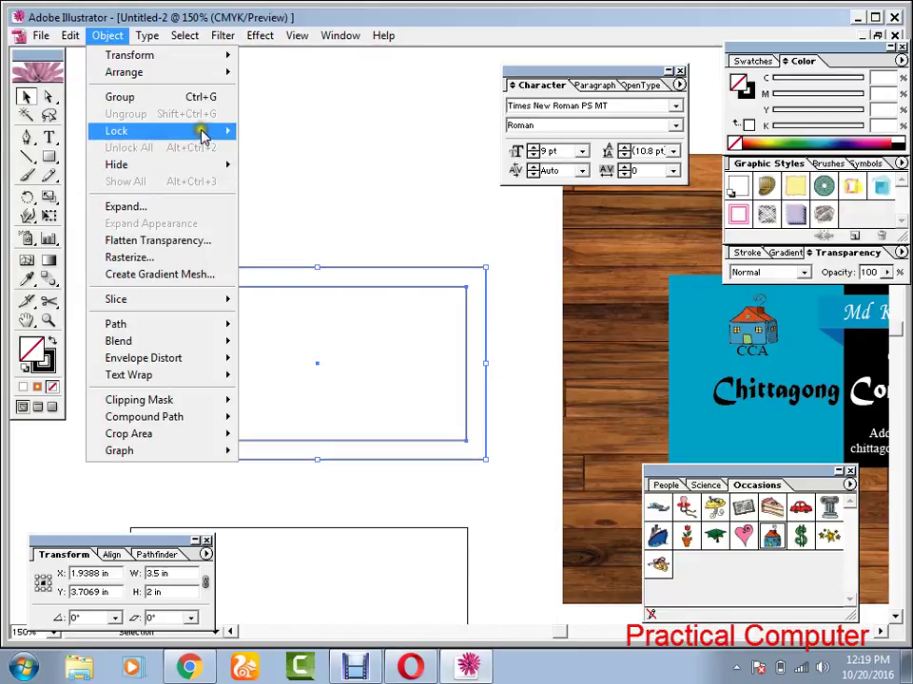
left_click(244, 132)
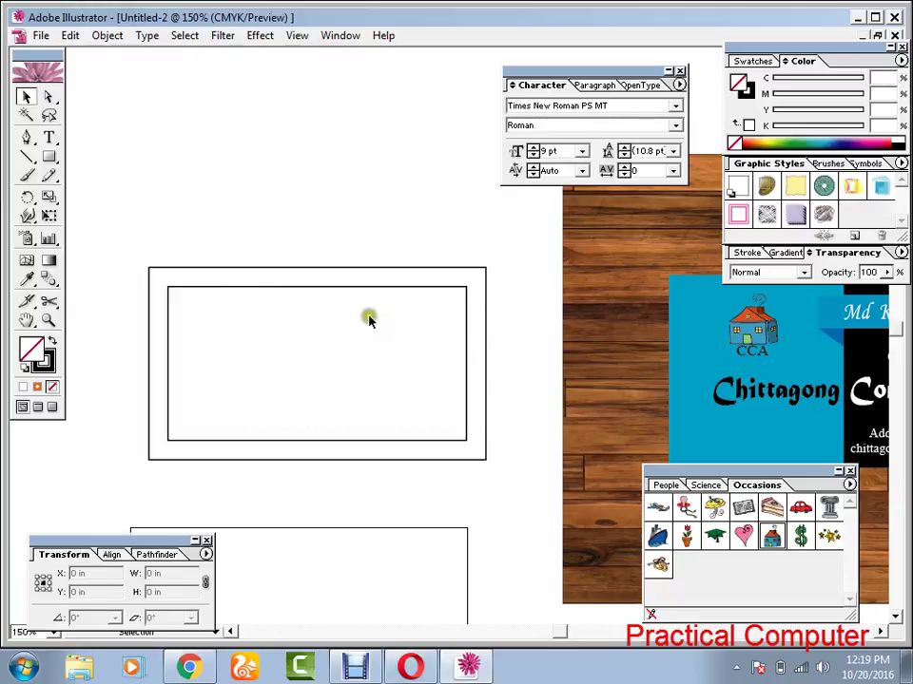
left_click(413, 374)
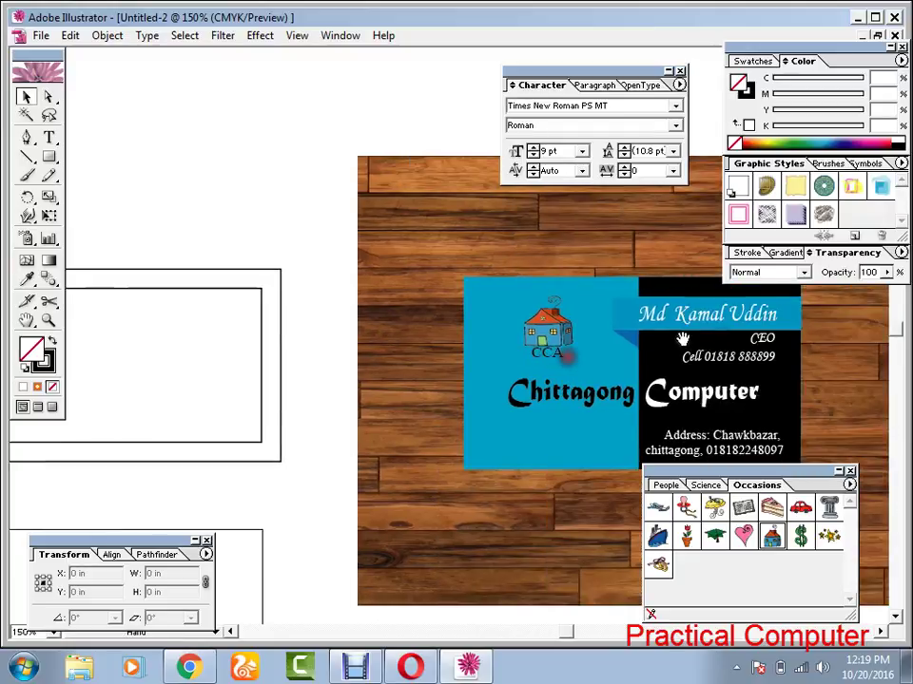
left_click_drag(549, 355, 560, 319)
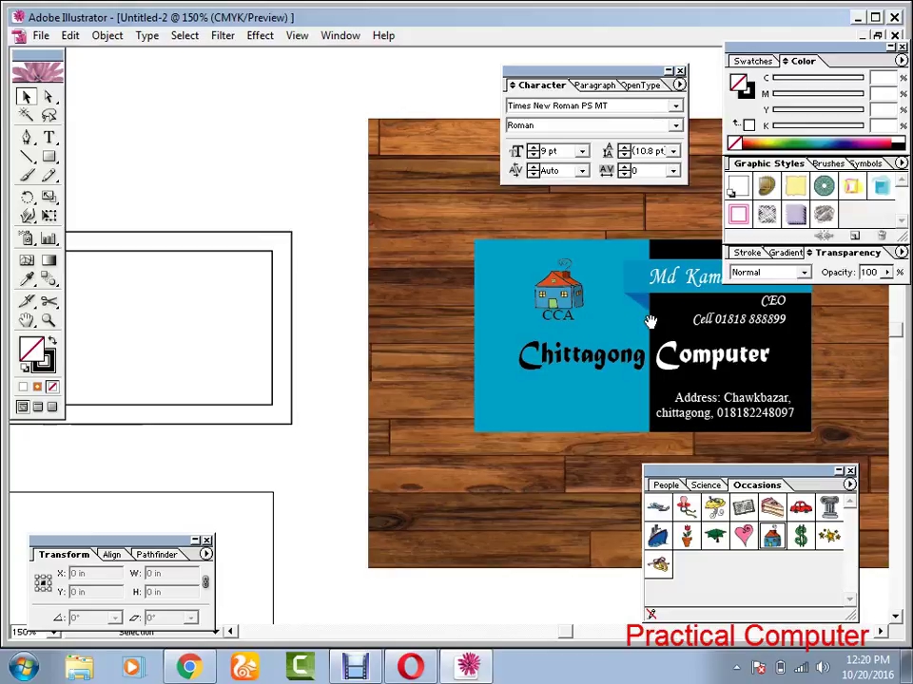
left_click(48, 137)
left_click(219, 110)
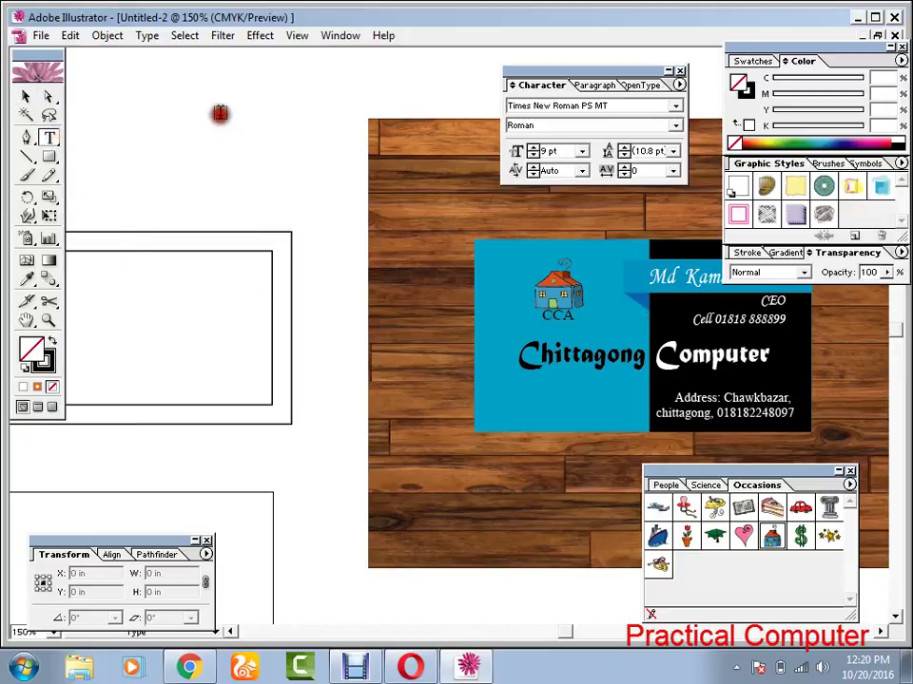
type("wesfjhsagvh ahisa f")
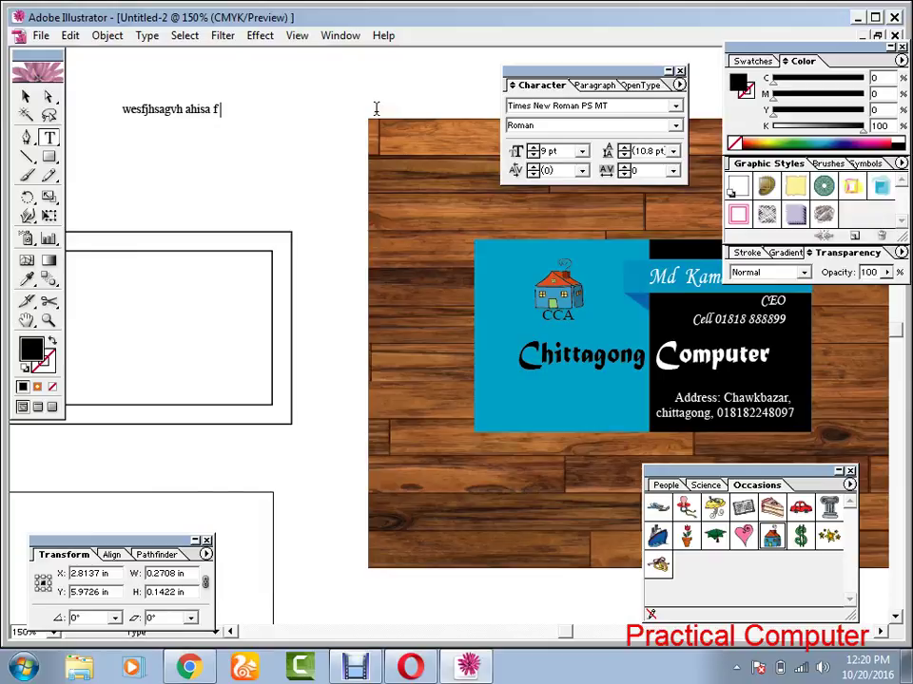
left_click(26, 96)
left_click(162, 112)
left_click_drag(162, 112, 298, 95)
key("Delete")
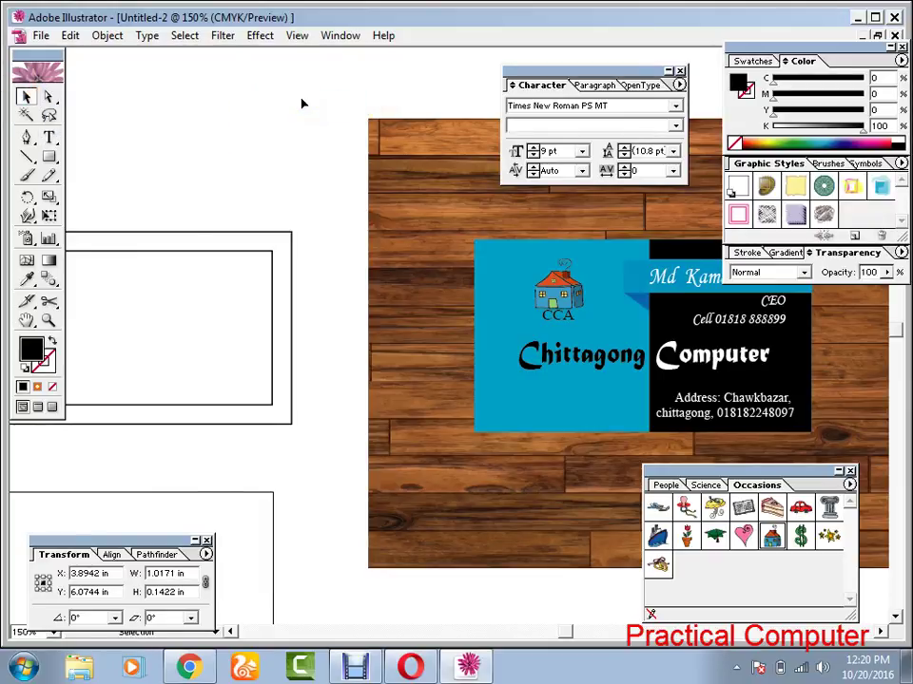
Draw a black rectangle about 1.64 × 2.03 in over the right part of the upper card, from its top edge to its bottom edge
mouse_move(301, 296)
left_mouse_down()
mouse_move(475, 326)
mouse_move(429, 282)
mouse_move(464, 291)
mouse_move(299, 291)
left_mouse_up()
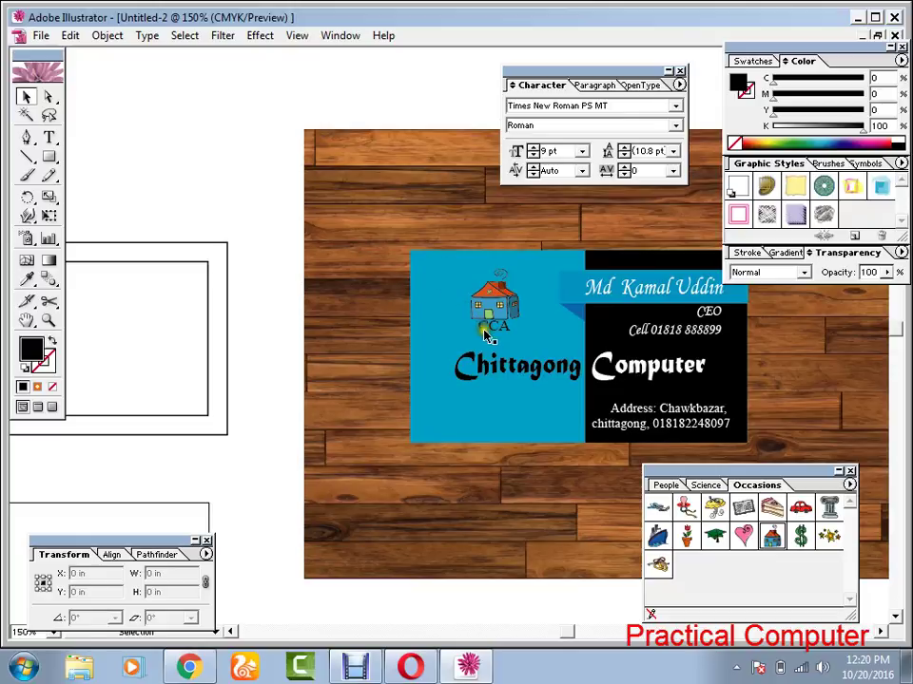
left_click_drag(338, 345, 666, 337)
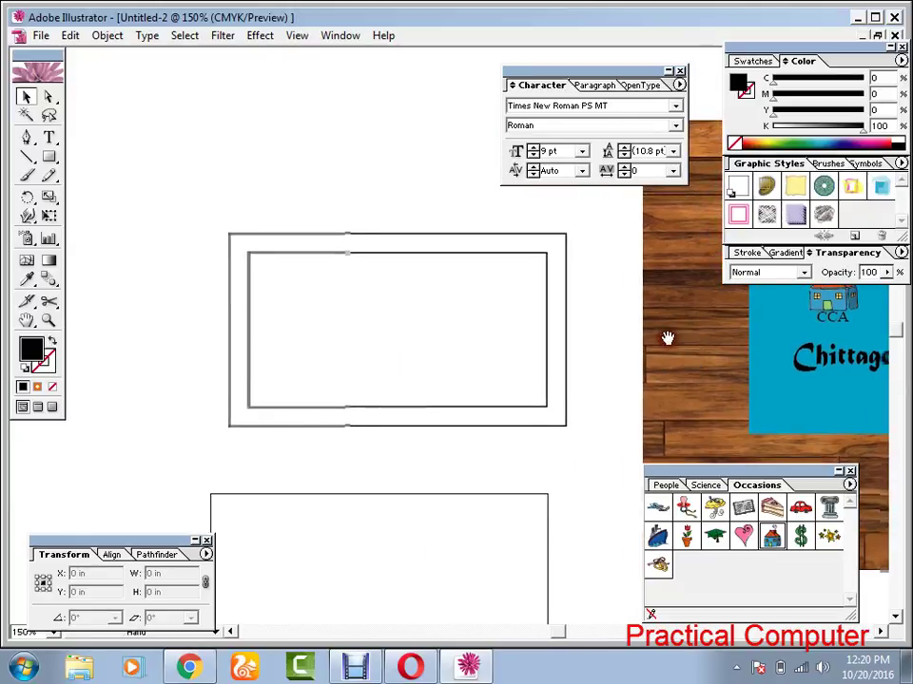
left_click(50, 157)
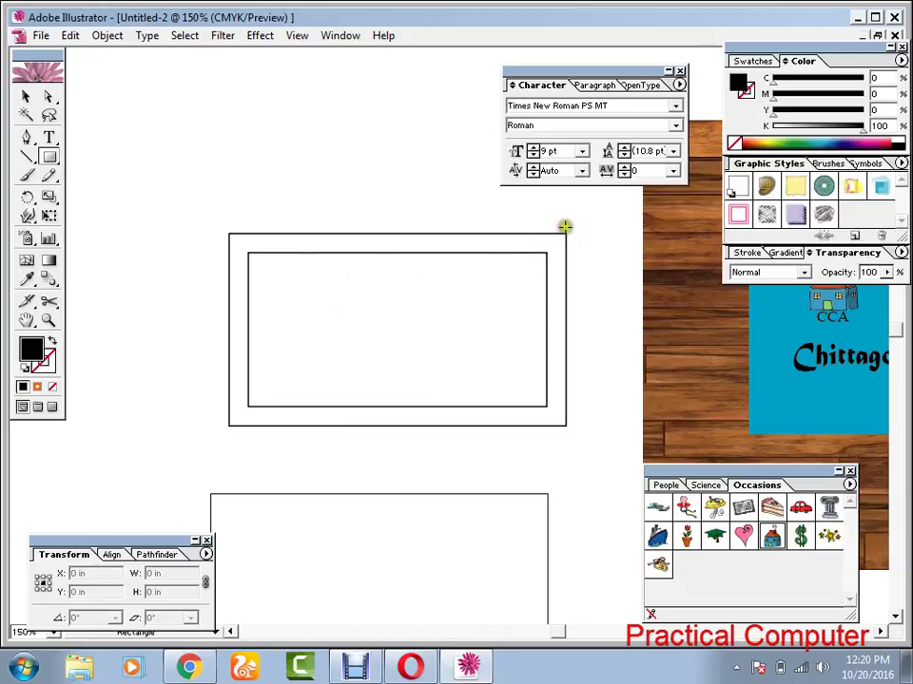
left_click_drag(566, 233, 409, 426)
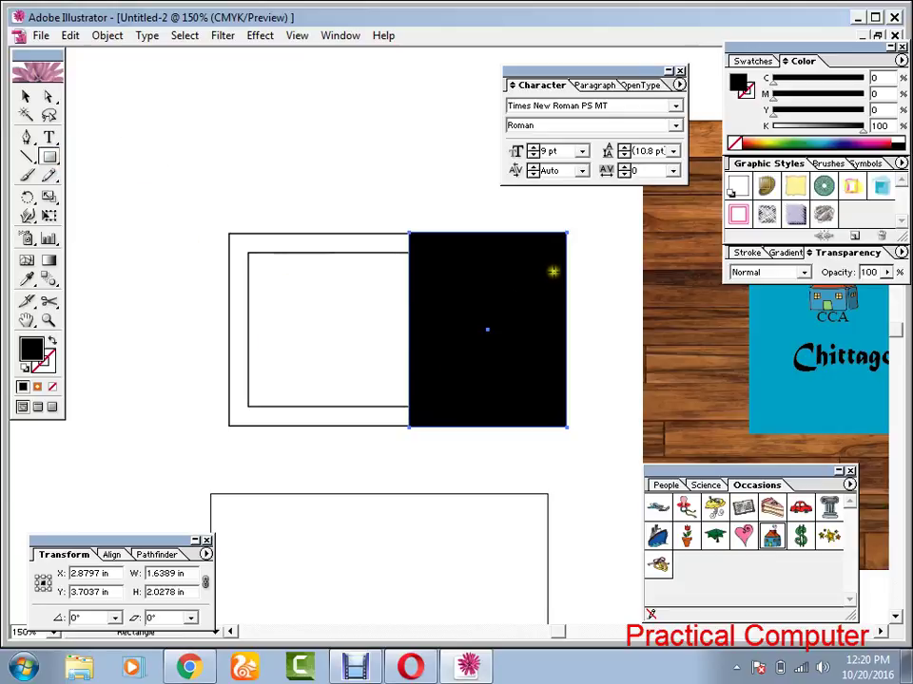
Add a cyan-blue strip about 1.87 × 0.31 in across the upper black area, extending slightly past its left edge
left_click_drag(567, 260, 384, 287)
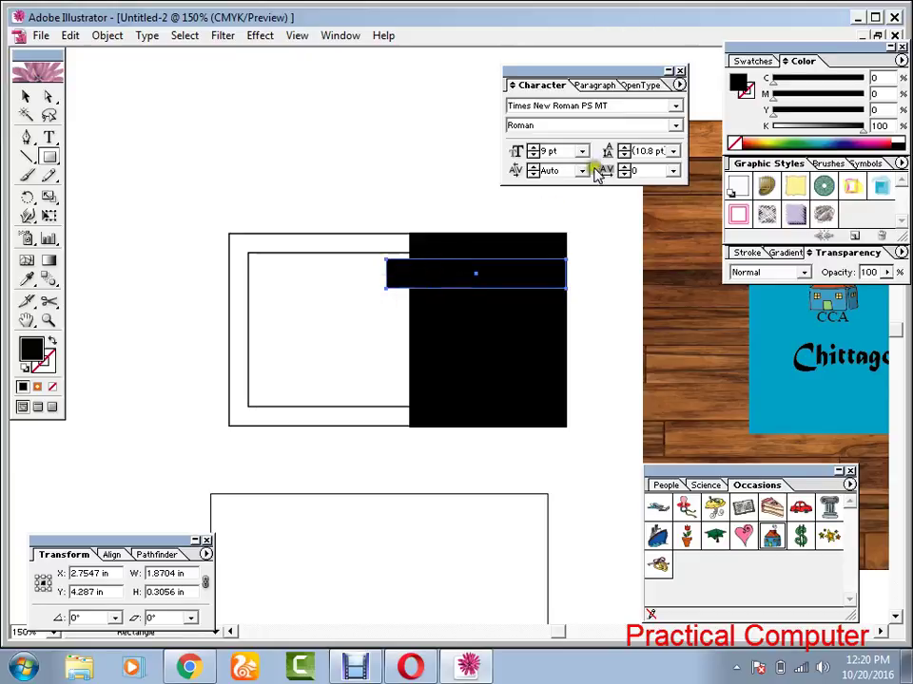
left_click(764, 60)
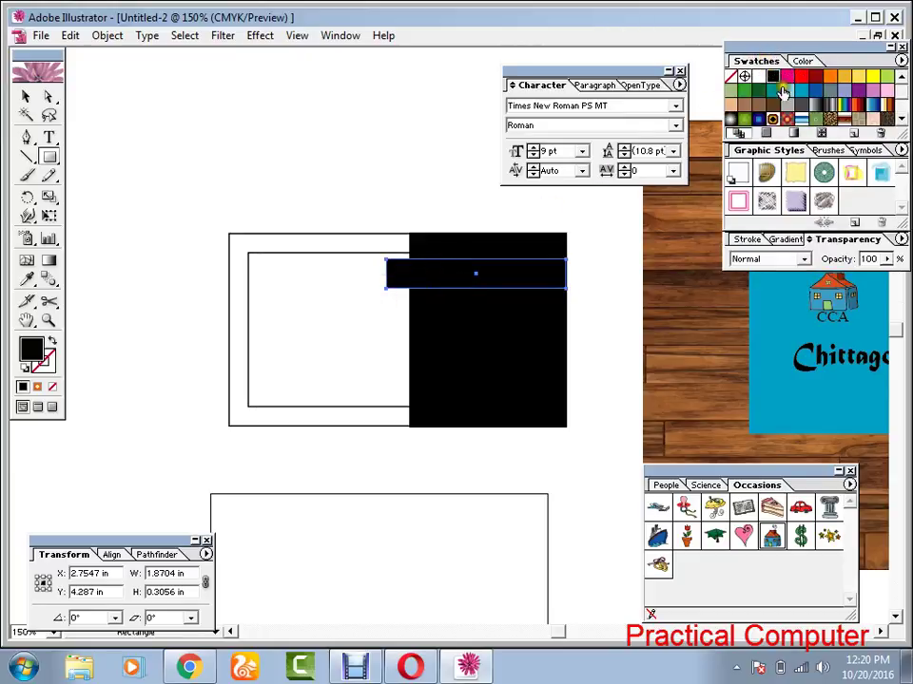
left_click(801, 92)
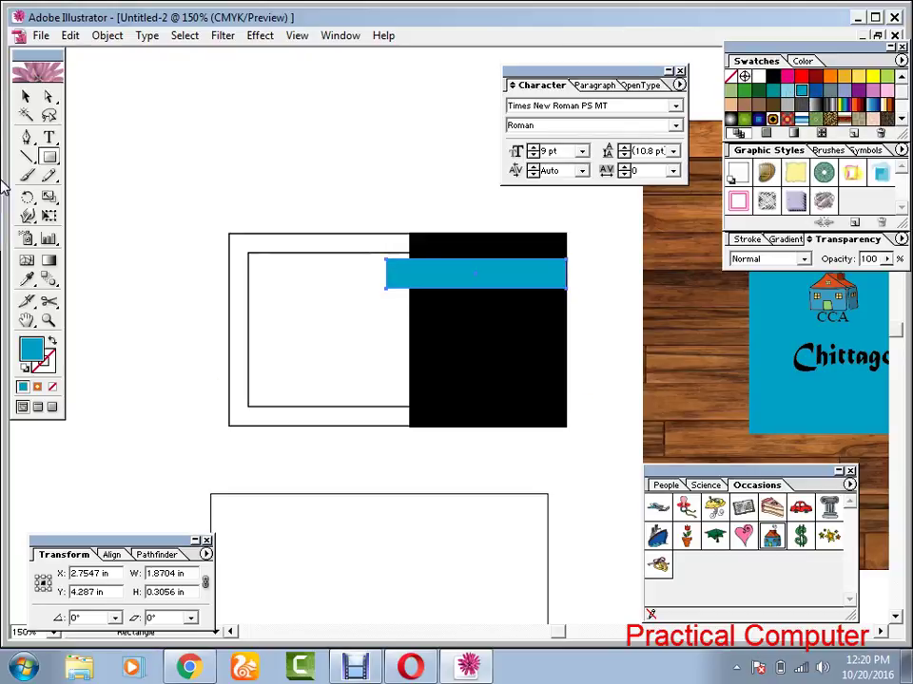
left_click(26, 96)
left_click(295, 154)
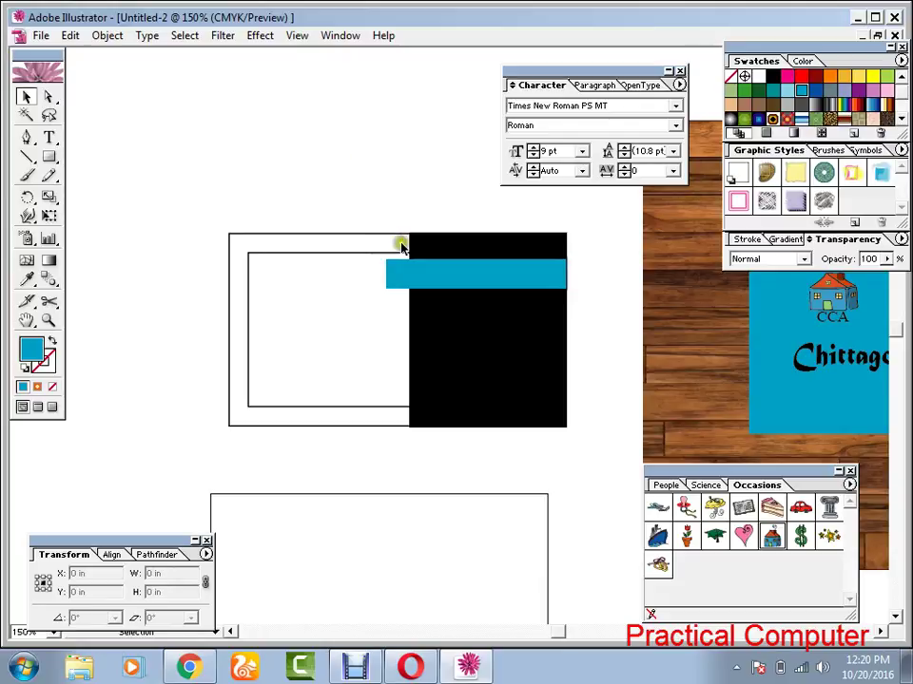
Duplicate the blue strip above the card and shorten the copy to about 0.44 in wide
left_click(398, 283)
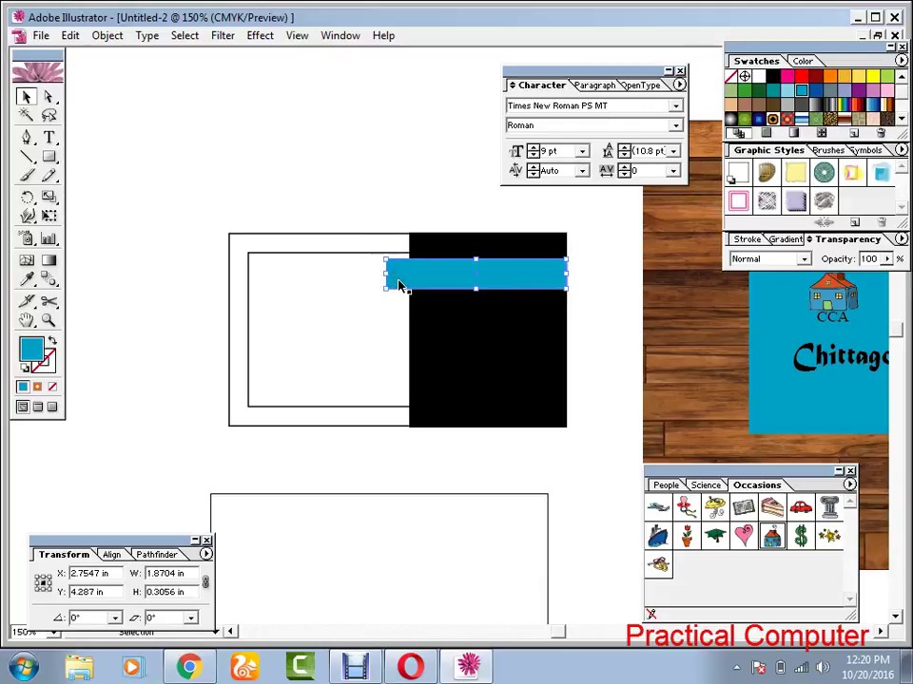
left_click_drag(410, 267, 349, 174)
left_click_drag(452, 179, 409, 192)
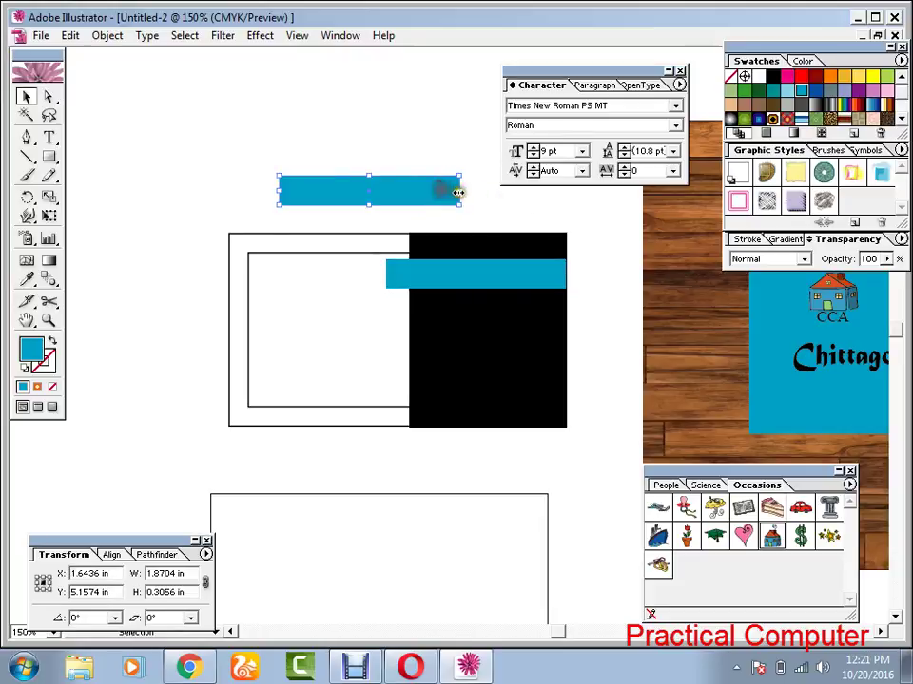
left_click(457, 194)
left_click_drag(292, 208, 324, 212)
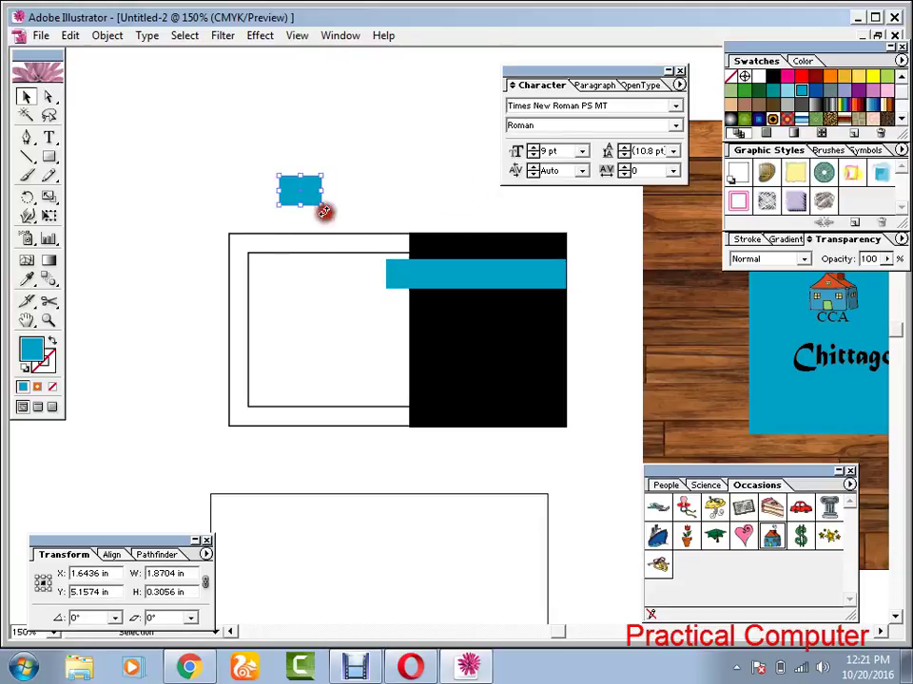
left_click(328, 224)
Rotate the short blue piece clockwise and place it at the strip's left end with its corner protruding below
left_click(310, 188)
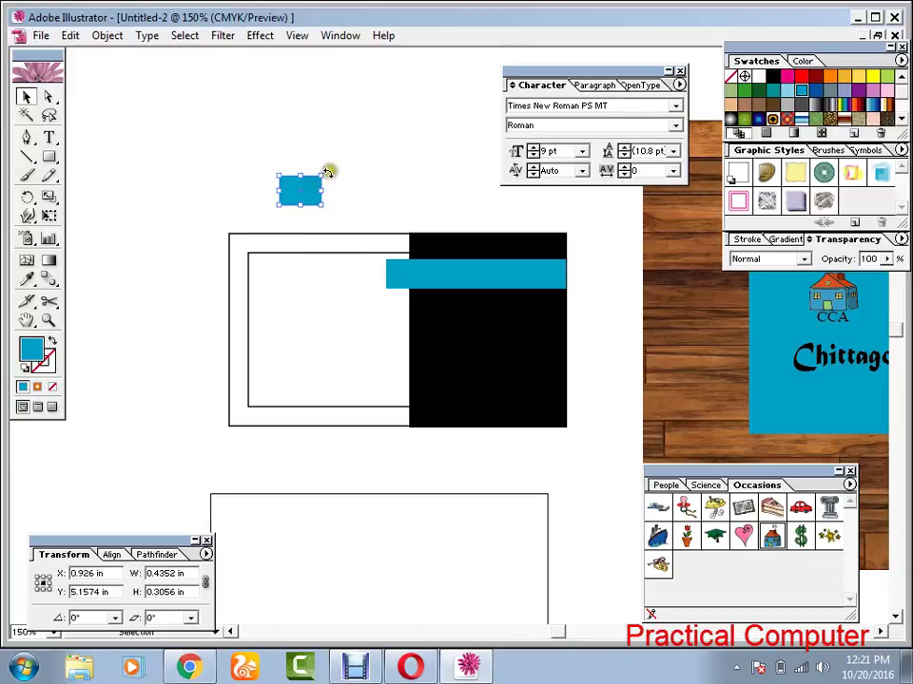
mouse_move(330, 172)
left_mouse_down()
mouse_move(340, 188)
mouse_move(273, 196)
mouse_move(329, 190)
mouse_move(332, 214)
mouse_move(332, 186)
left_mouse_up()
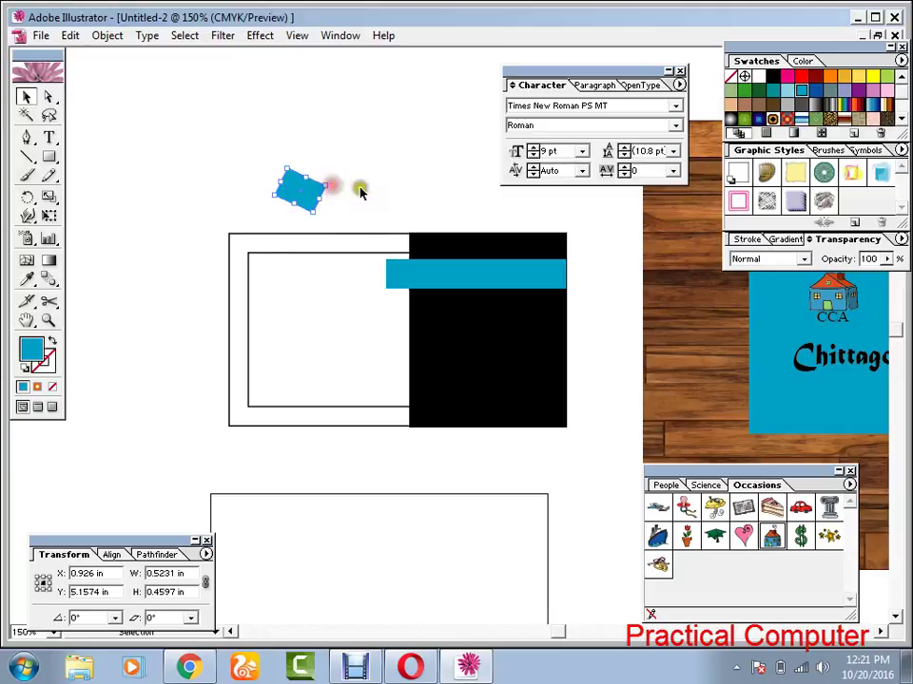
left_click(361, 189)
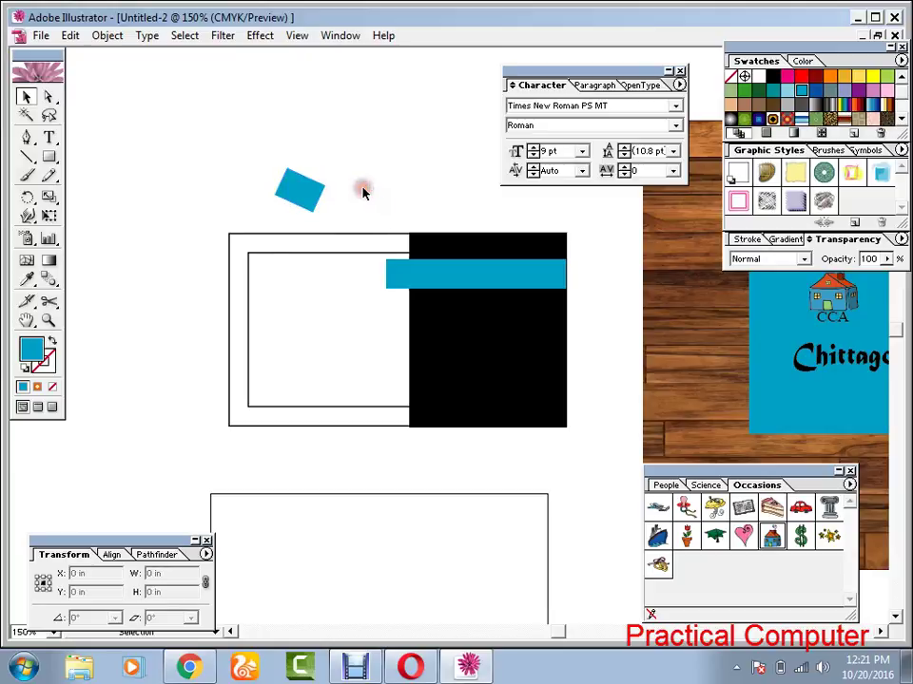
left_click(301, 193)
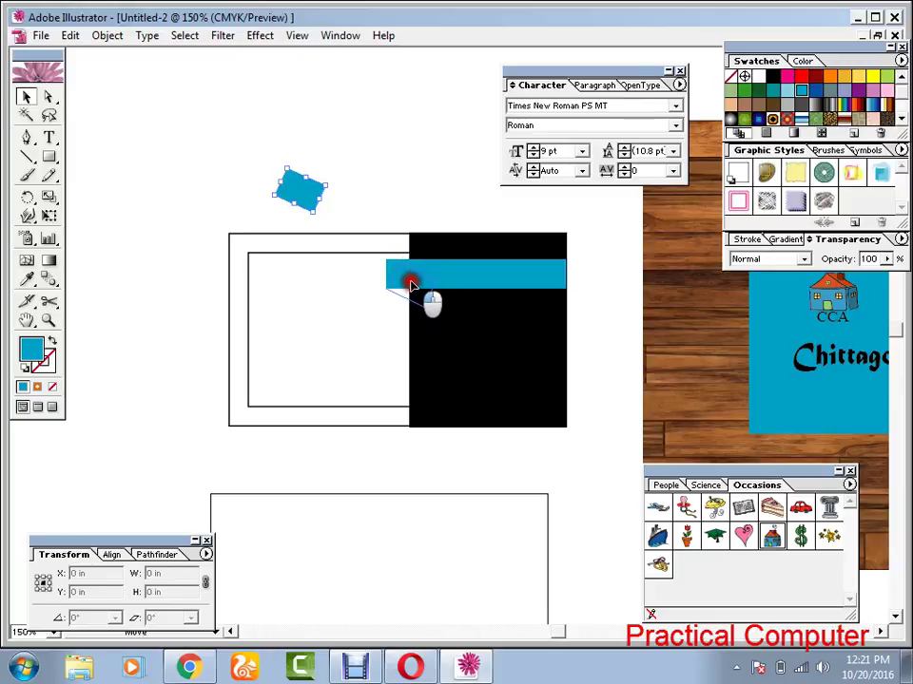
left_click_drag(410, 284, 411, 284)
left_click(399, 160)
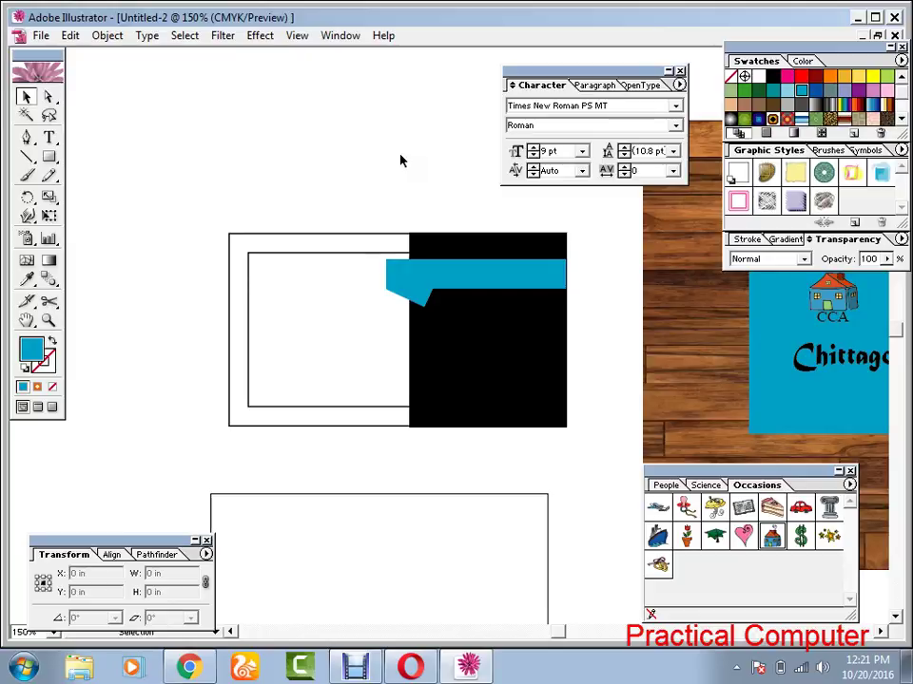
Move the rotated blue piece slightly upward so its left corner sits at the strip's lower-left corner
key("ctrl+equal")
key("ctrl+equal")
key("ctrl+equal")
key("ctrl+equal")
key("ctrl+equal")
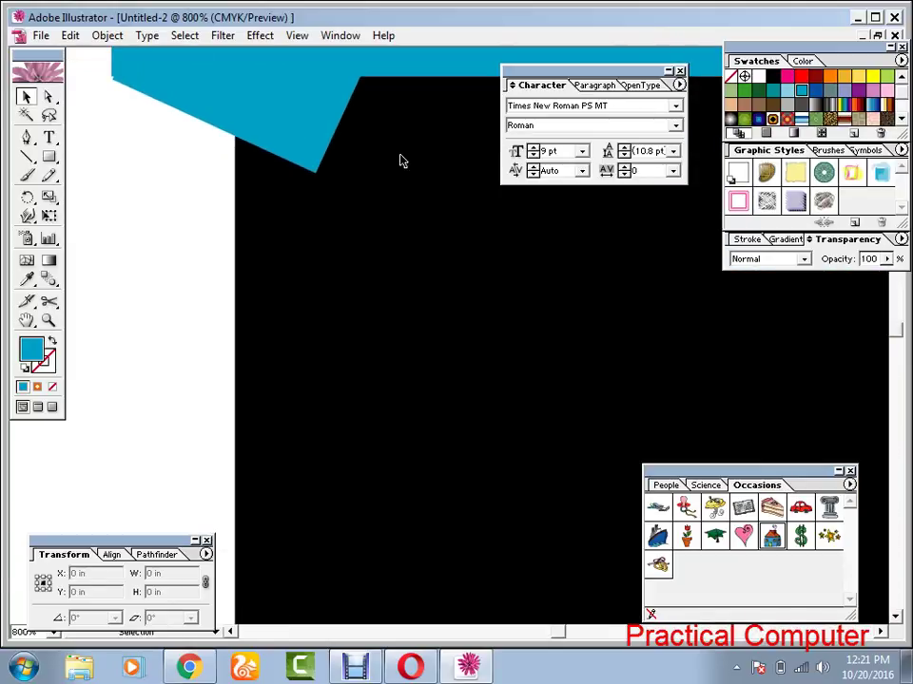
left_click_drag(389, 165, 418, 420)
left_click(283, 321)
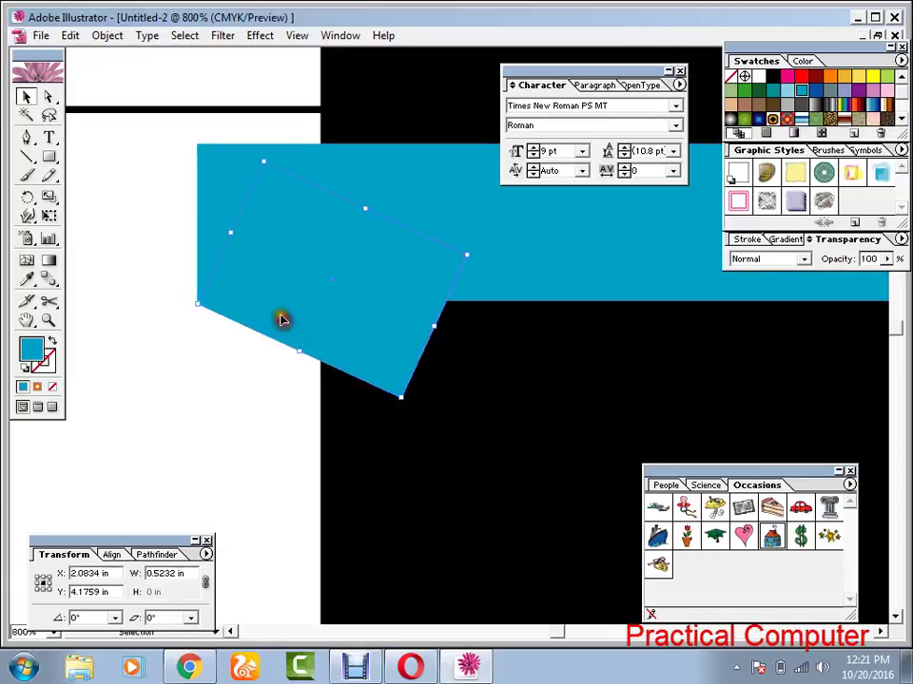
left_click_drag(284, 320, 234, 297)
left_click(246, 352)
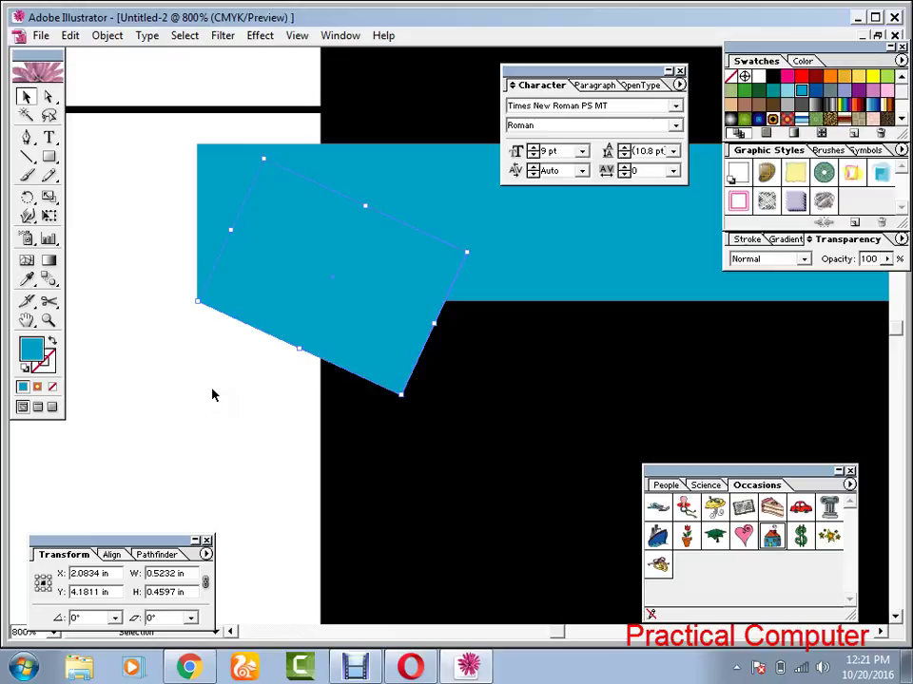
Fine-align the rotated piece's left corner exactly on the strip's lower-left corner in outline view, and return to preview
key("ctrl+y")
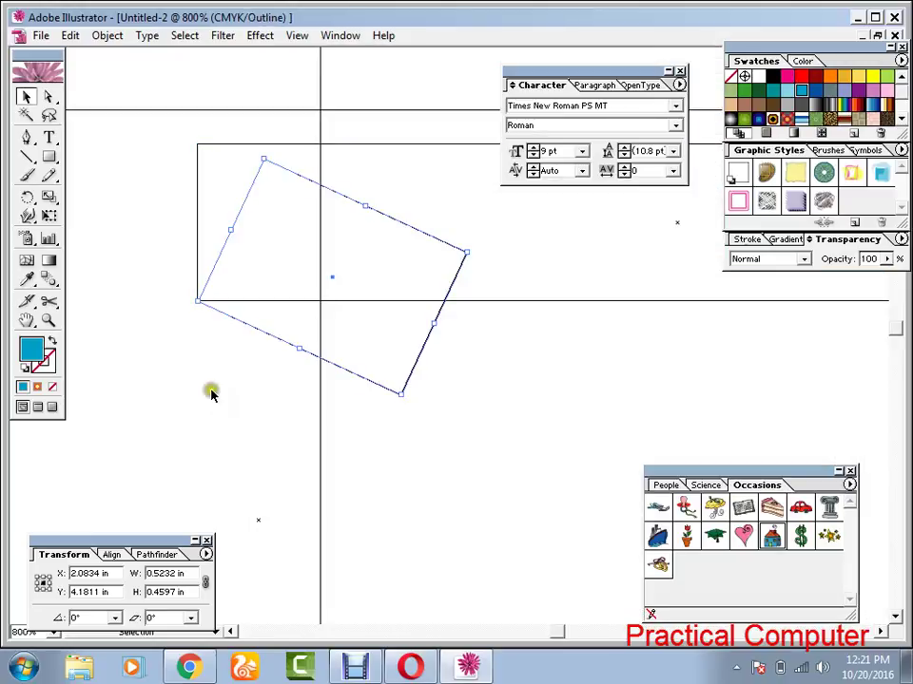
left_click(212, 395)
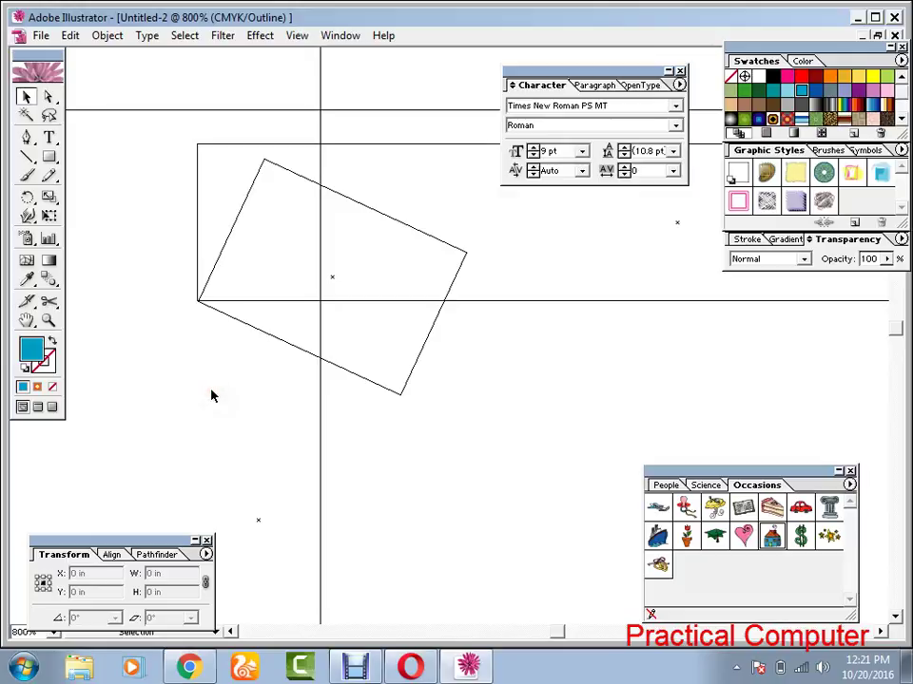
key("ctrl+plus")
key("ctrl+plus")
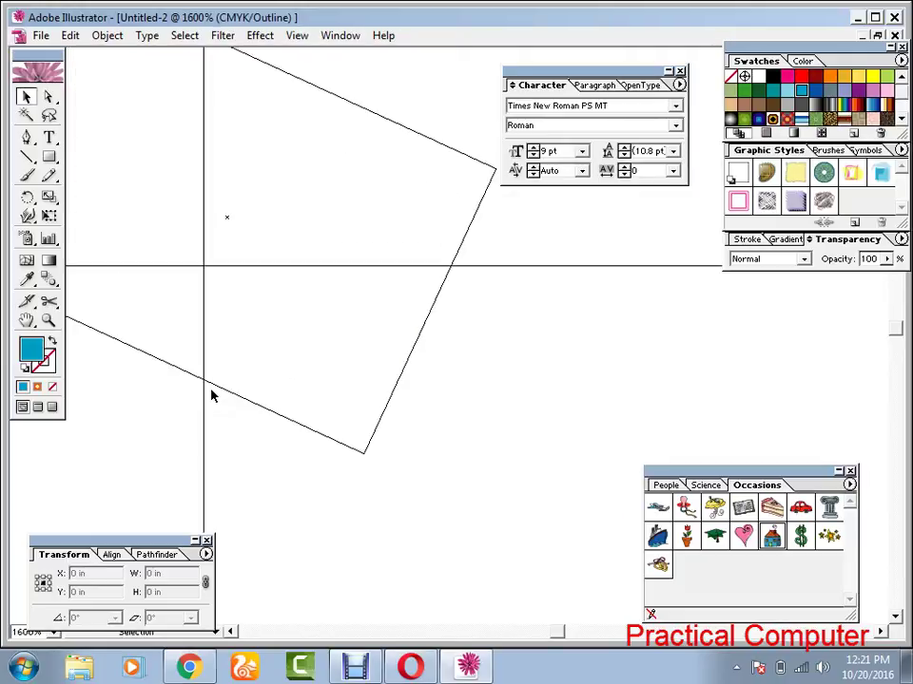
left_click_drag(174, 398, 453, 468)
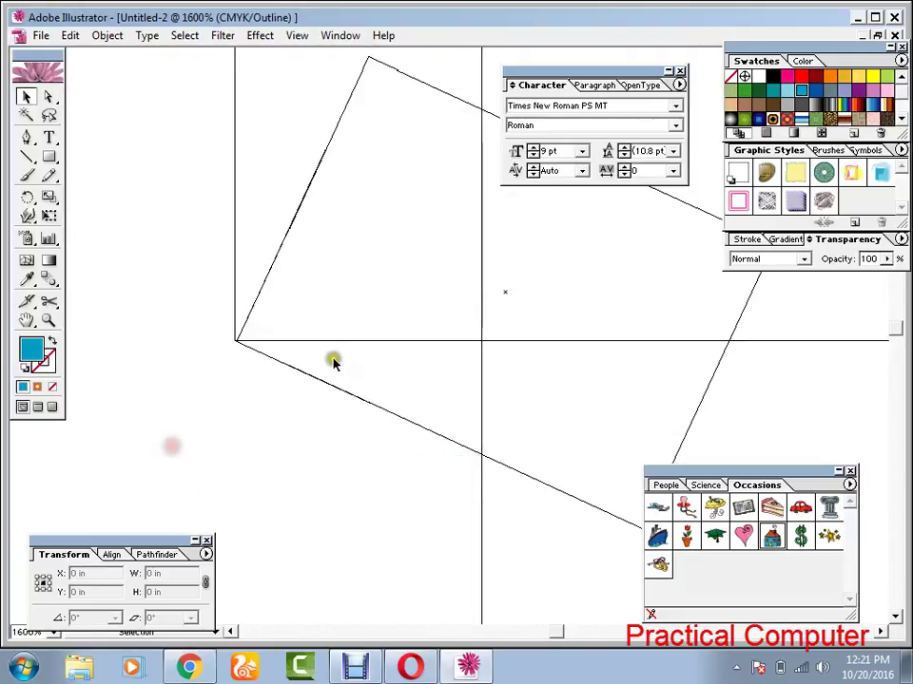
left_click(307, 387)
left_click(257, 349)
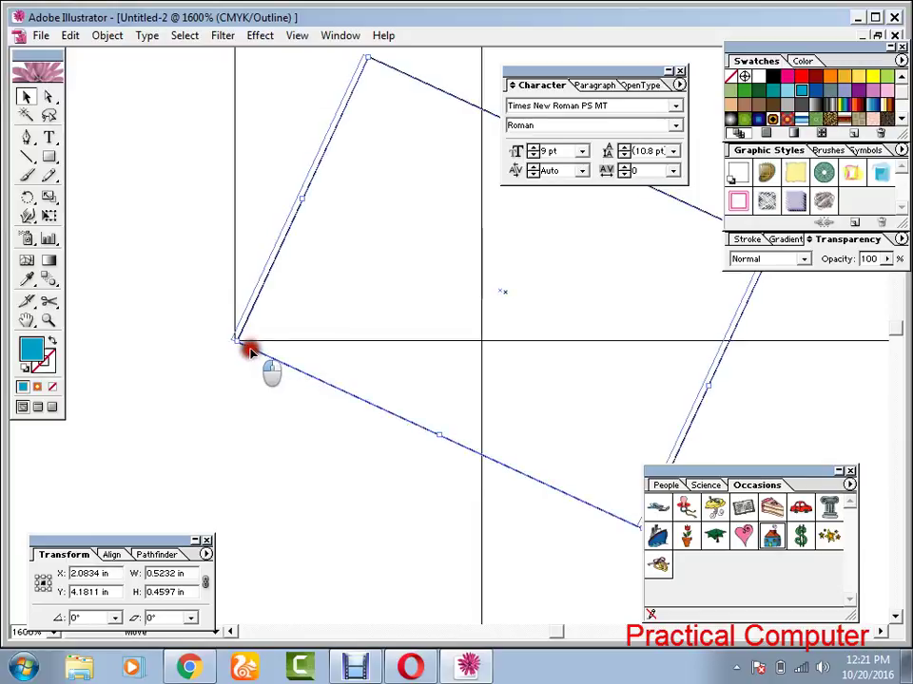
left_click(230, 379)
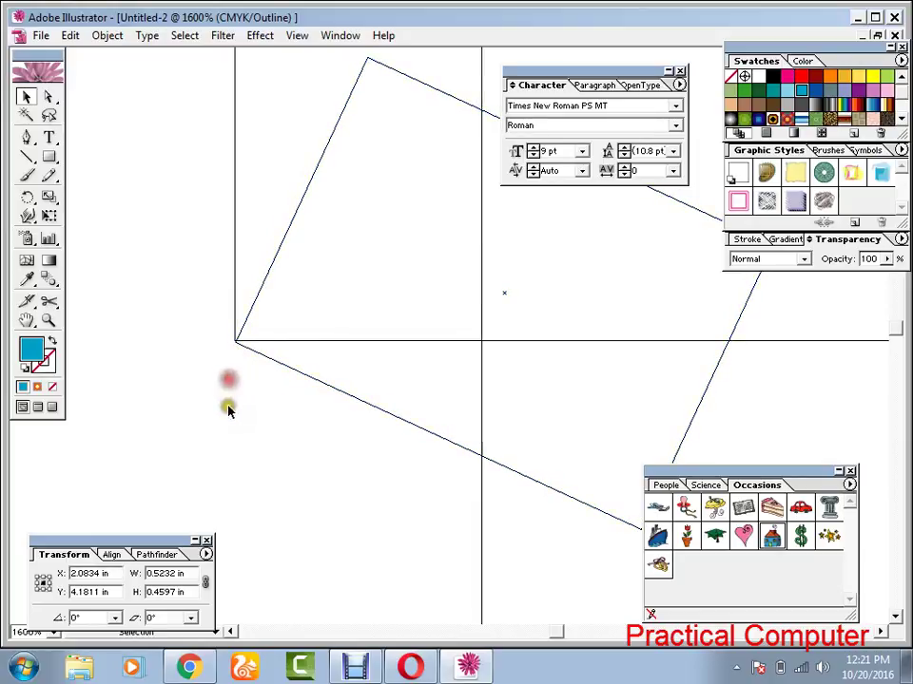
left_click(252, 286)
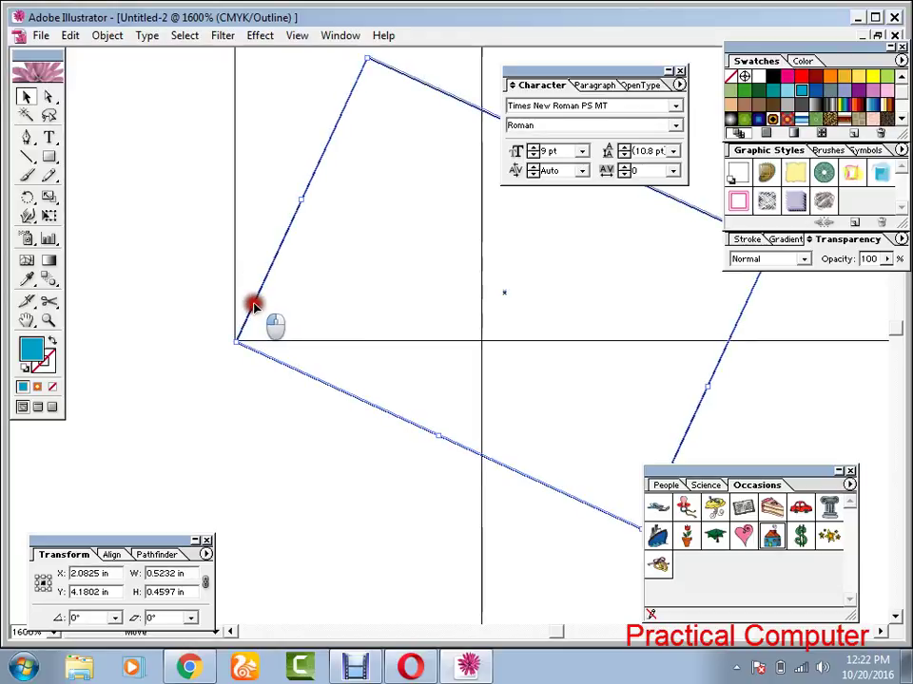
left_click(312, 298)
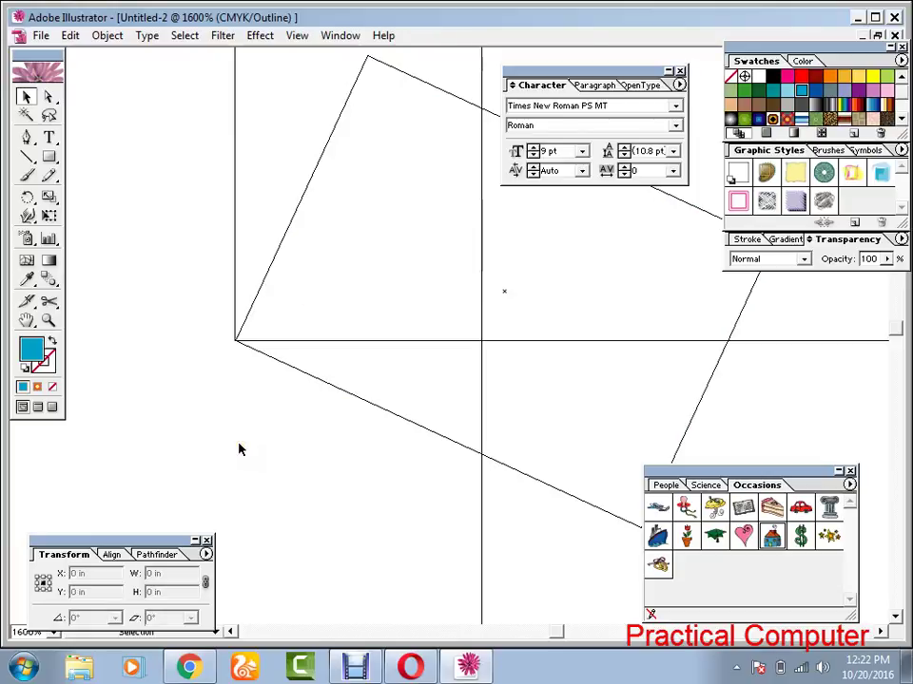
key("ctrl+y")
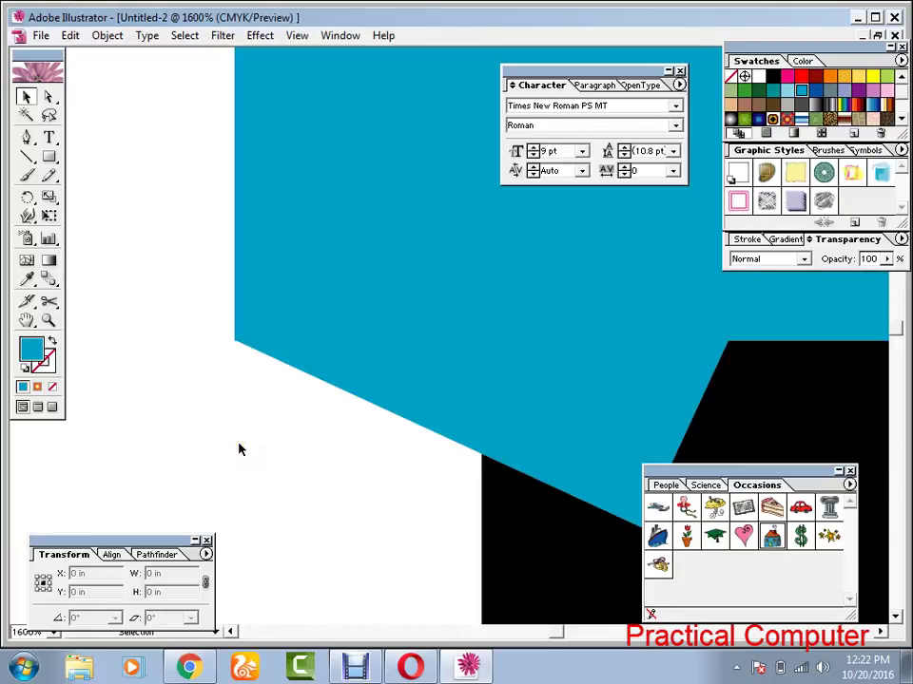
Darken the rotated piece's fill by setting its magenta to 19% with cyan kept at 100%
key("ctrl+minus")
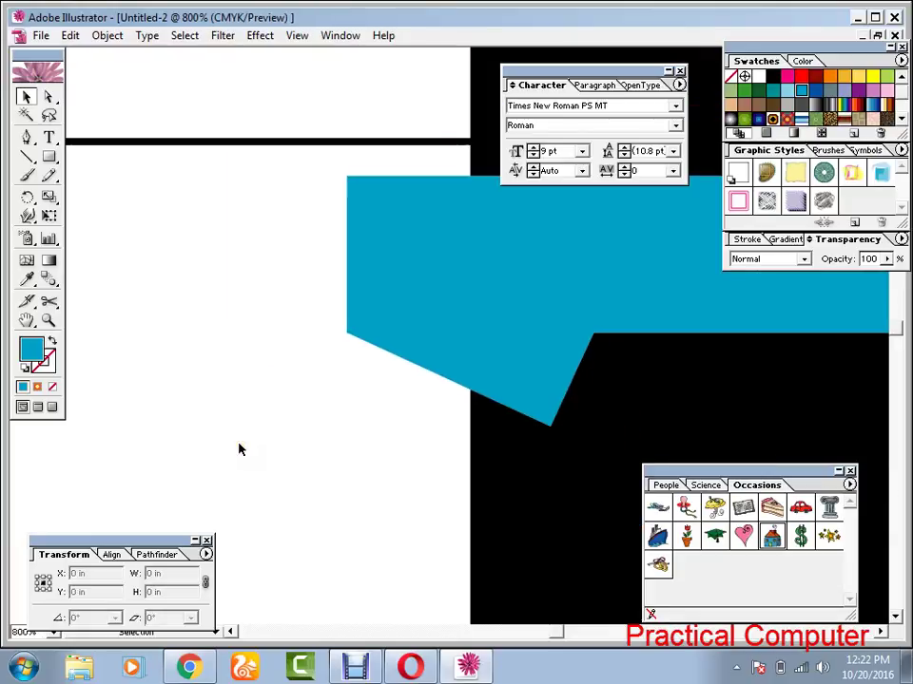
key("ctrl+minus")
left_click_drag(549, 371, 337, 411)
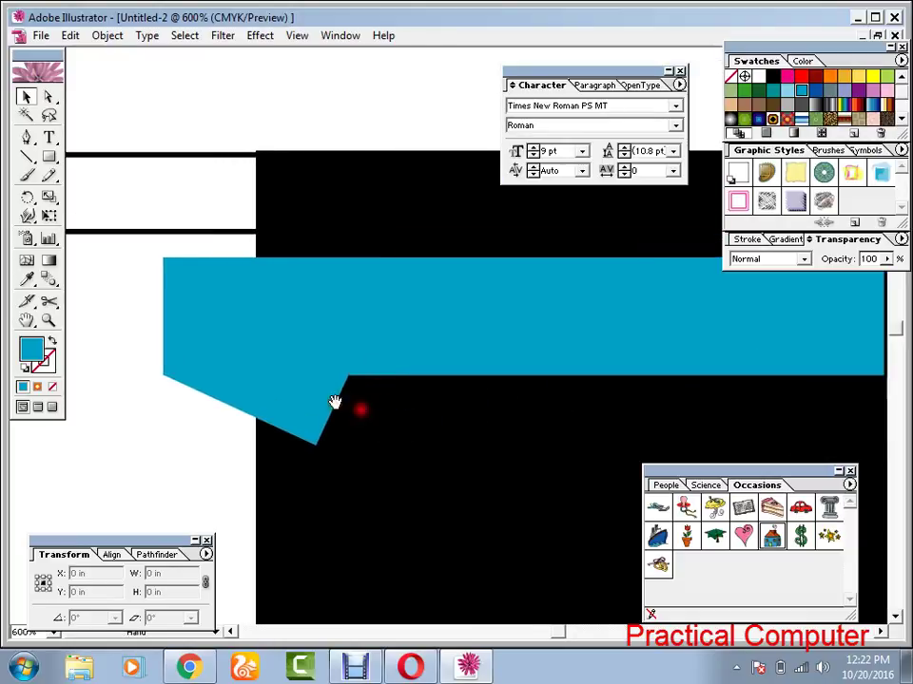
left_click(288, 390)
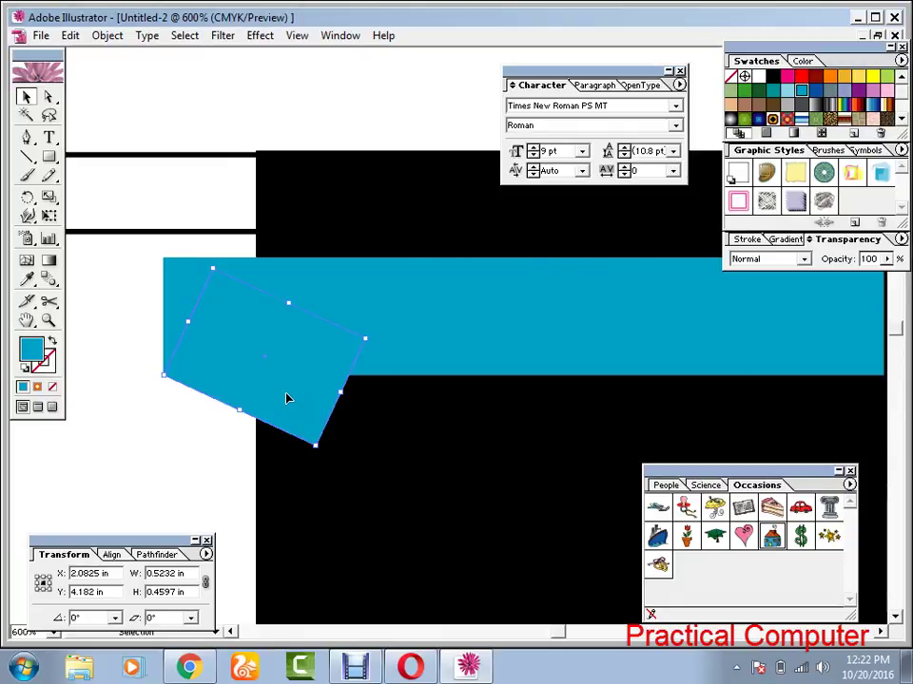
left_click(803, 61)
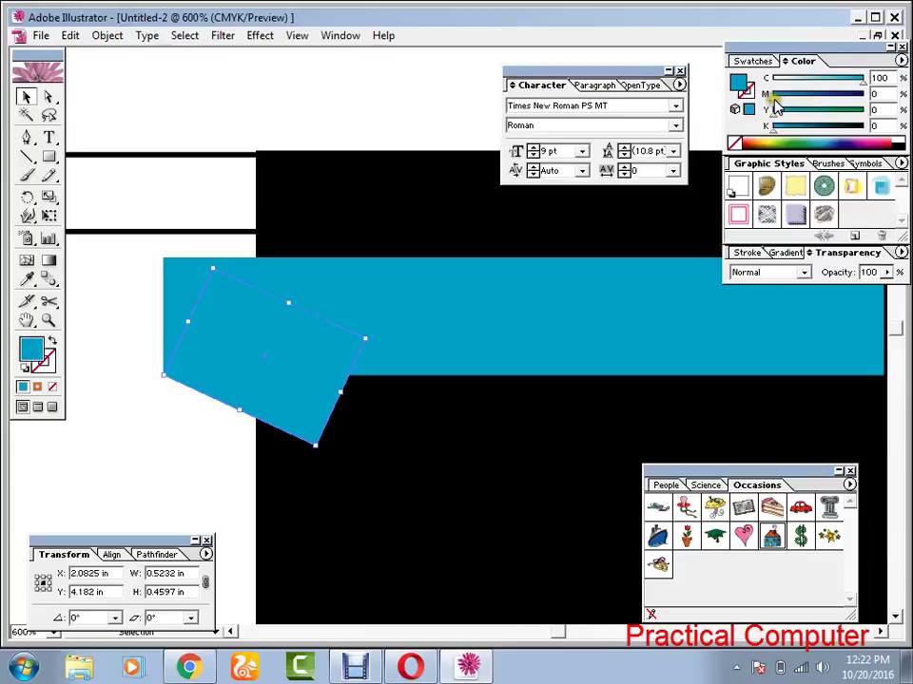
left_click_drag(775, 103, 792, 102)
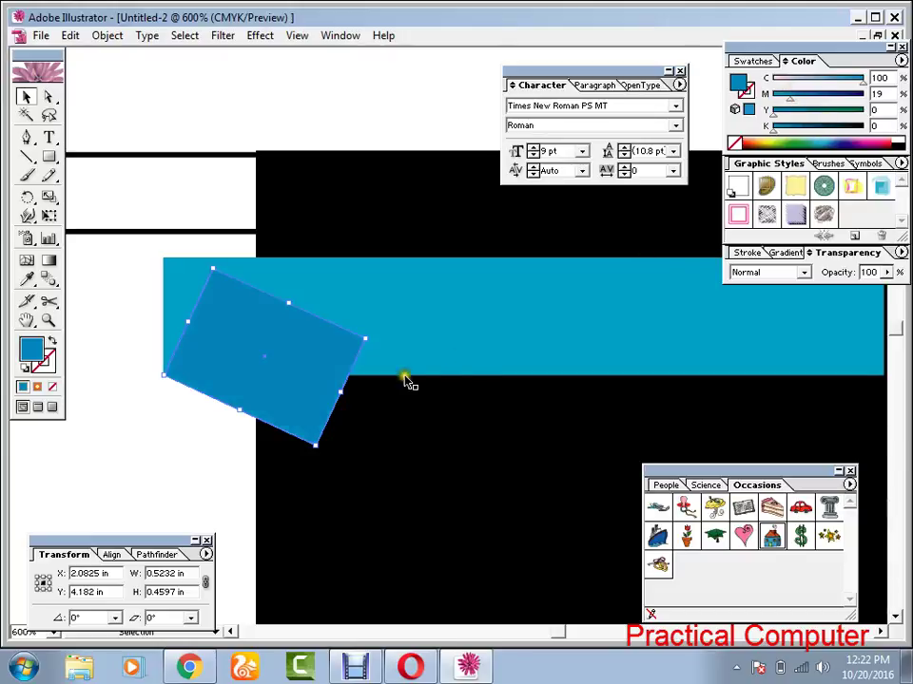
Send the darker rotated piece to the back so it forms the ribbon's fold behind the strip and black panel
right_click(211, 339)
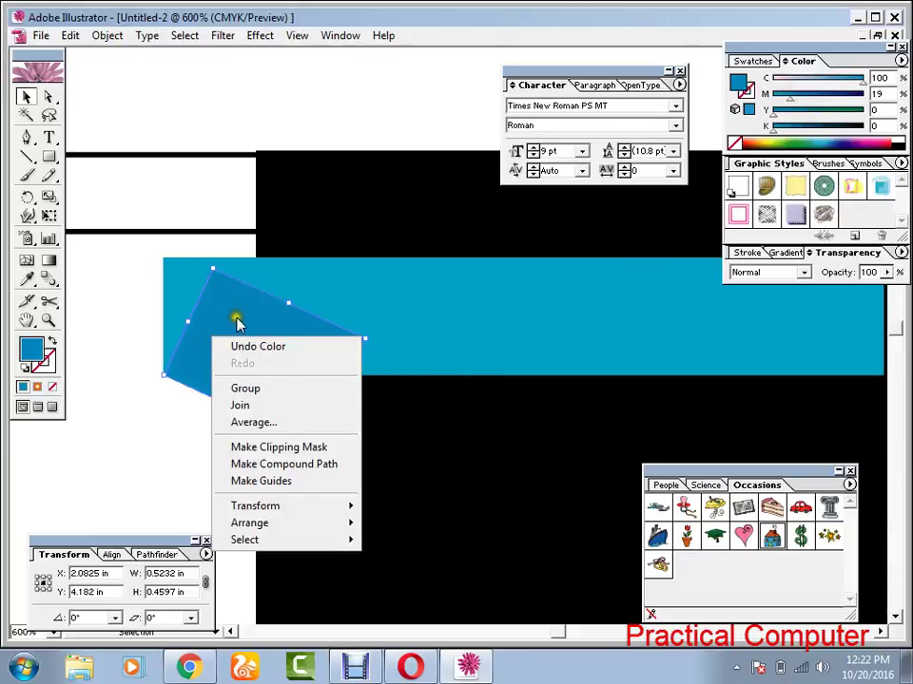
mouse_move(305, 525)
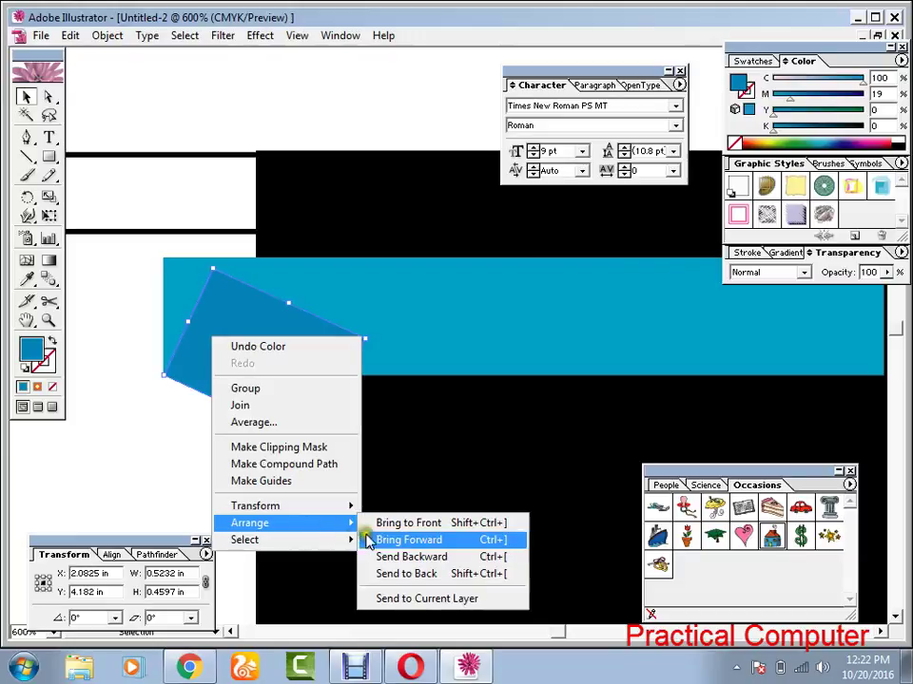
left_click(400, 577)
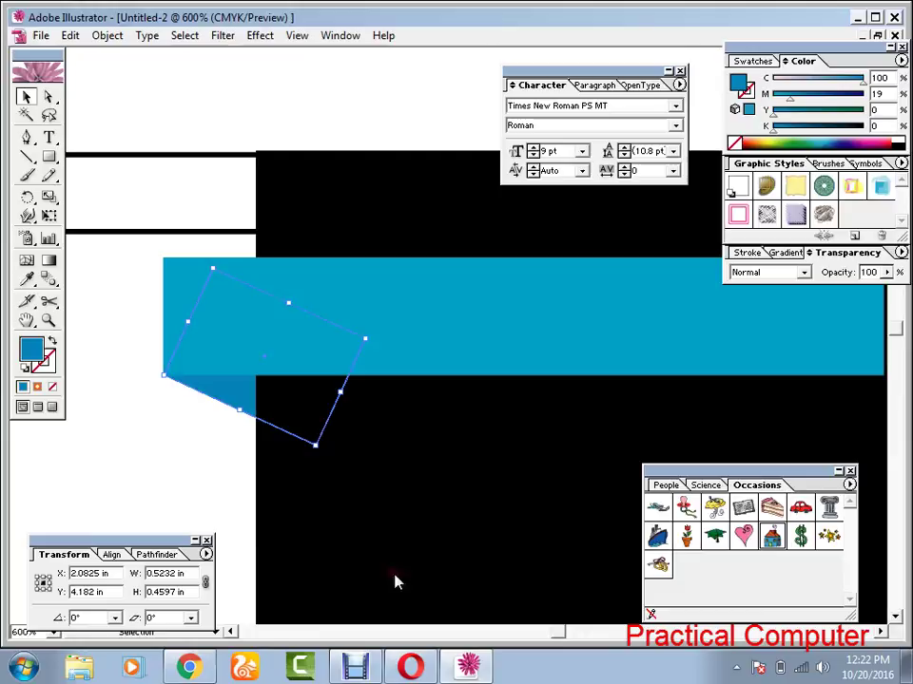
left_click(232, 461)
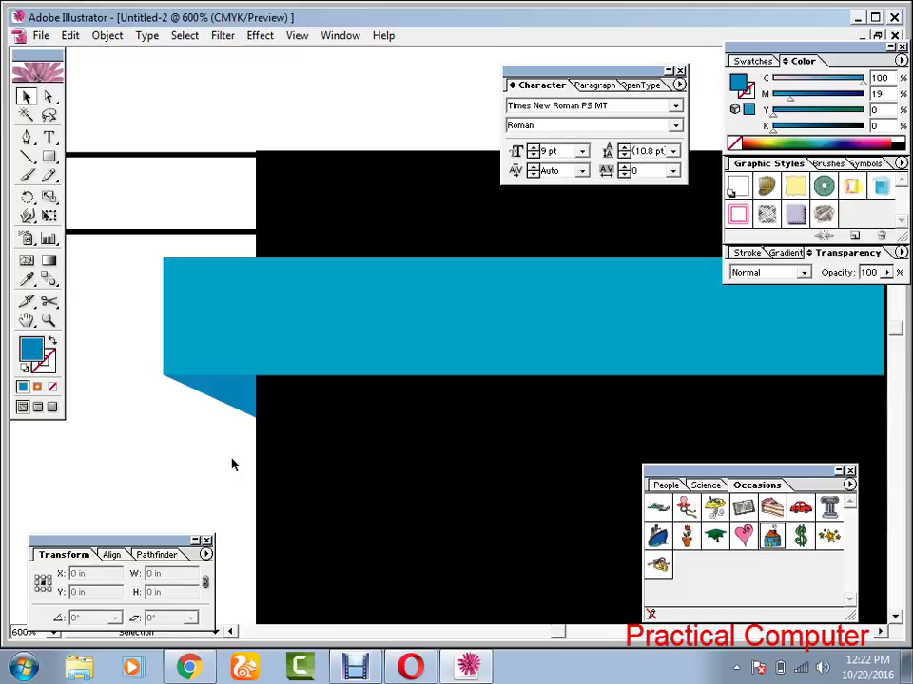
Duplicate the white name text from the sample card's ribbon and place the copy in the empty area above the new card
key("ctrl+minus")
key("ctrl+minus")
key("ctrl+minus")
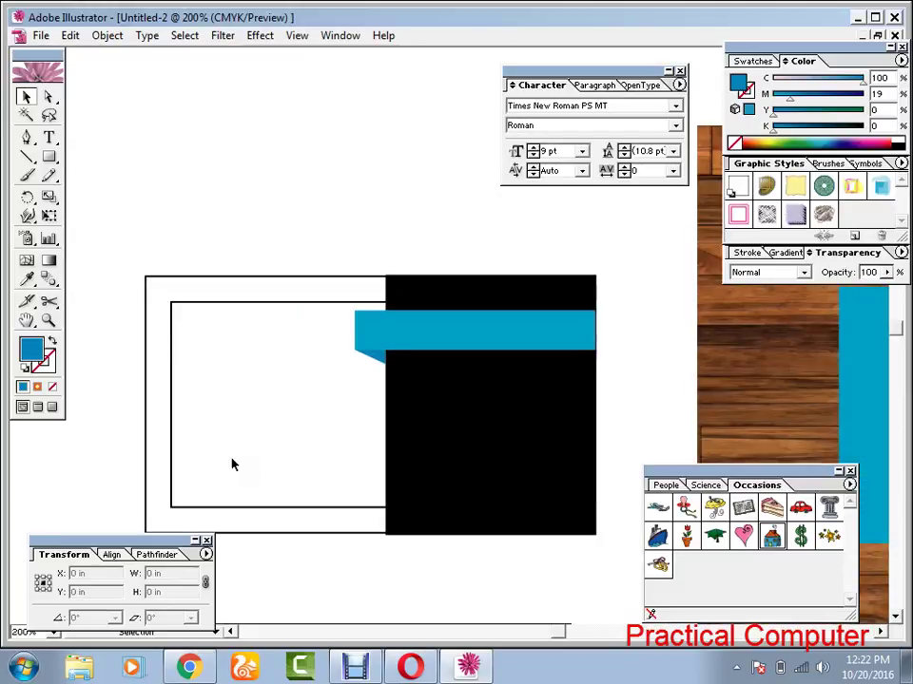
key("ctrl+minus")
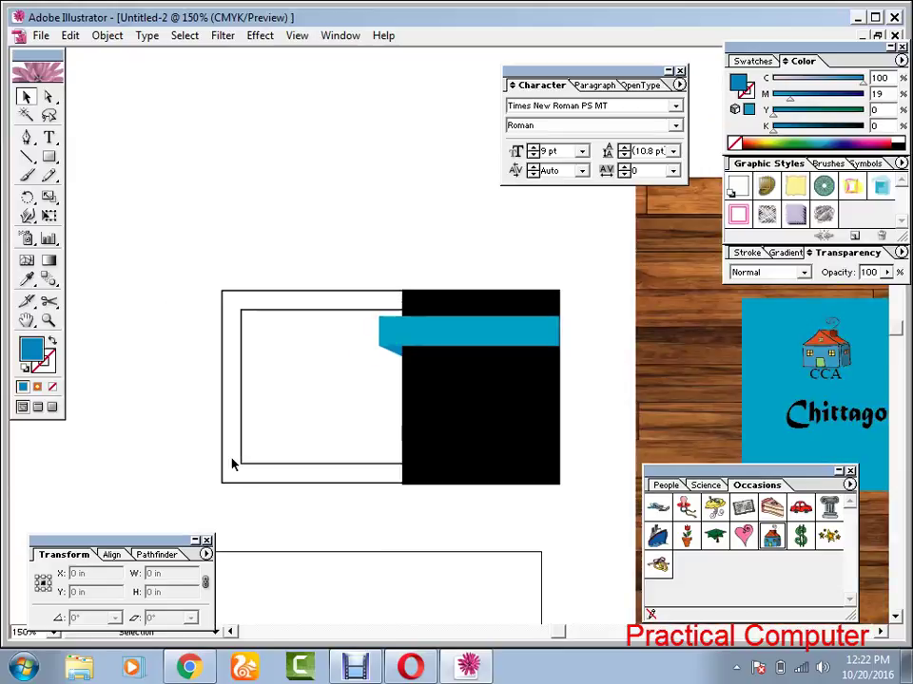
left_click_drag(540, 418, 424, 382)
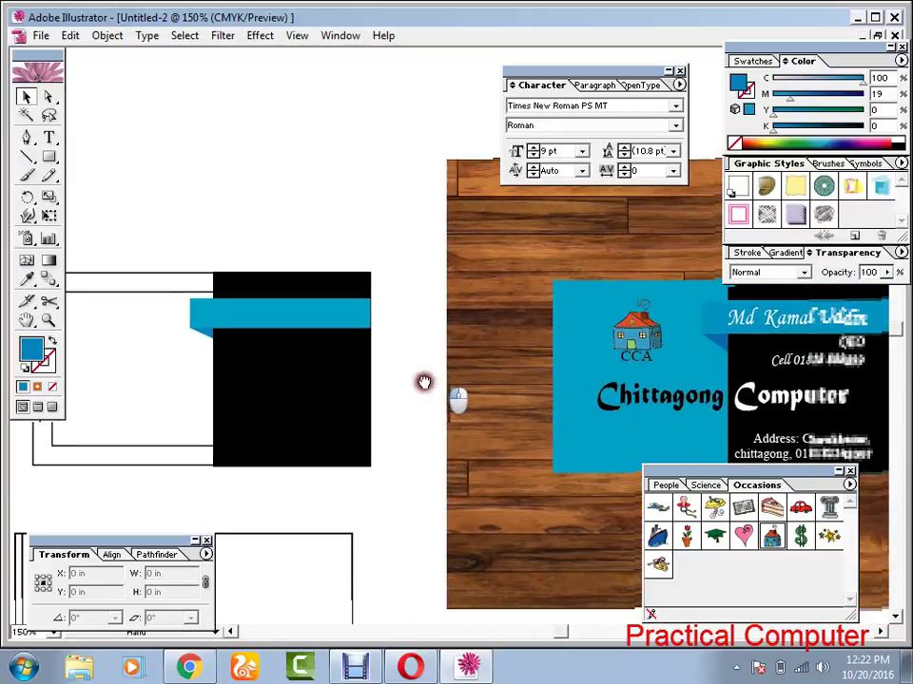
left_click_drag(544, 371, 505, 320)
left_click_drag(615, 341, 496, 362)
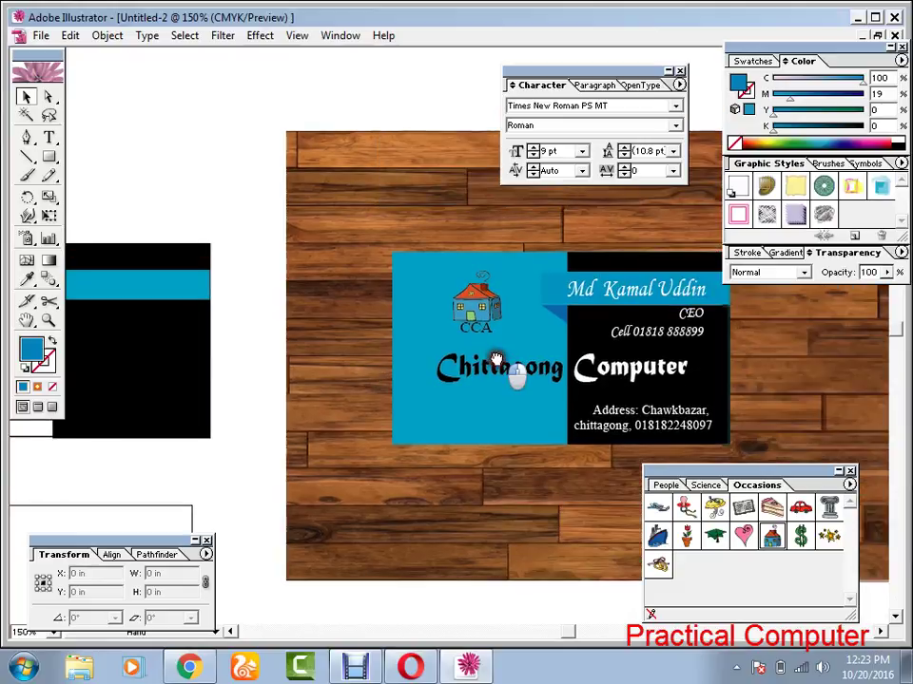
left_click_drag(597, 358, 704, 350)
left_click_drag(622, 359, 695, 379)
left_click(797, 314)
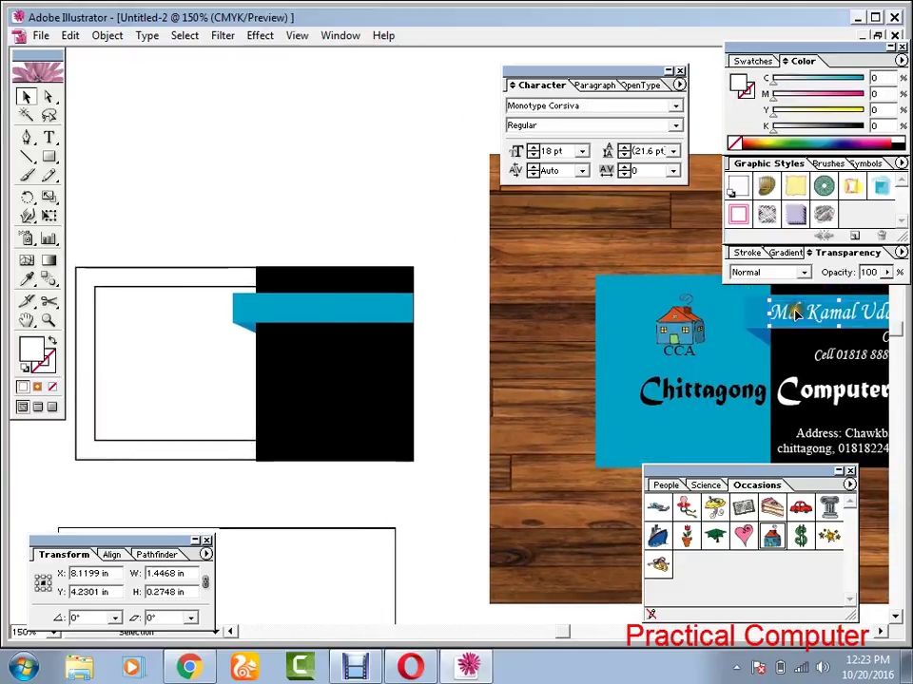
left_click_drag(793, 314, 285, 175)
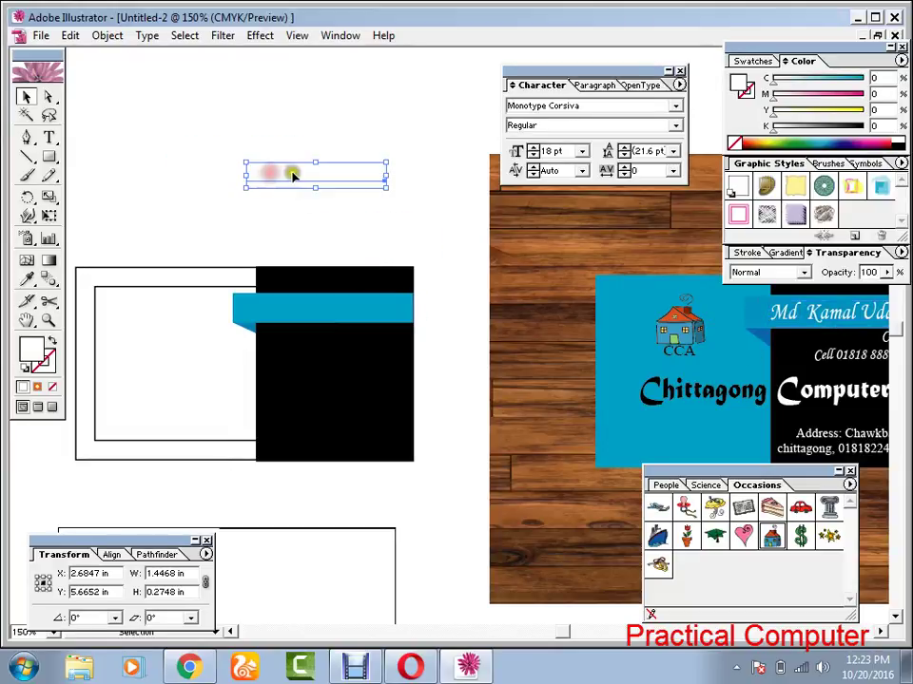
left_click_drag(354, 175, 415, 123)
left_click(350, 182)
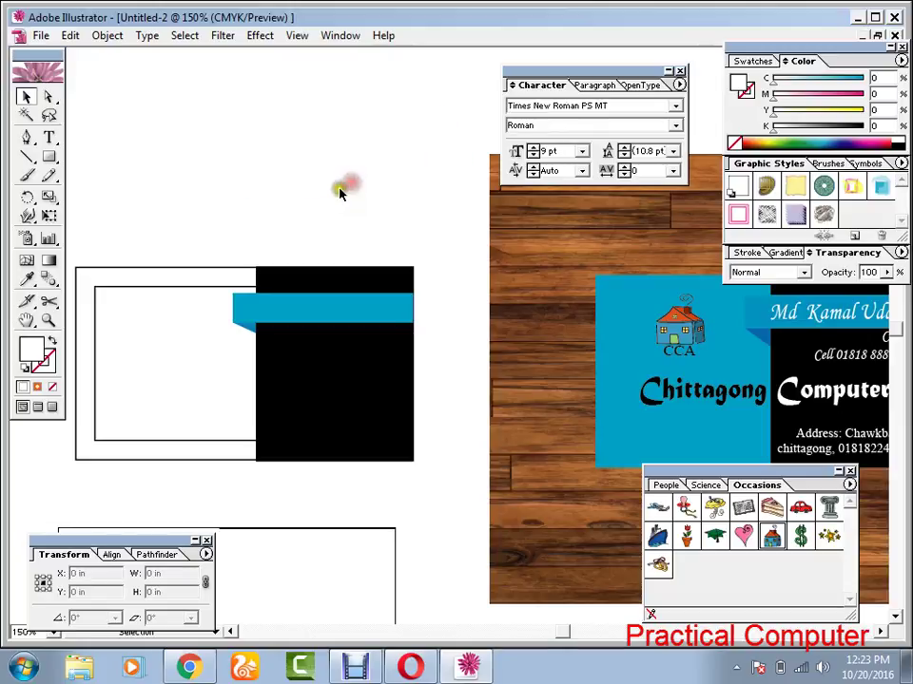
Add the text line "usbf usyguvdugvhduf" beside the copied name above the card and widen it to about 1.41 in
left_click(49, 136)
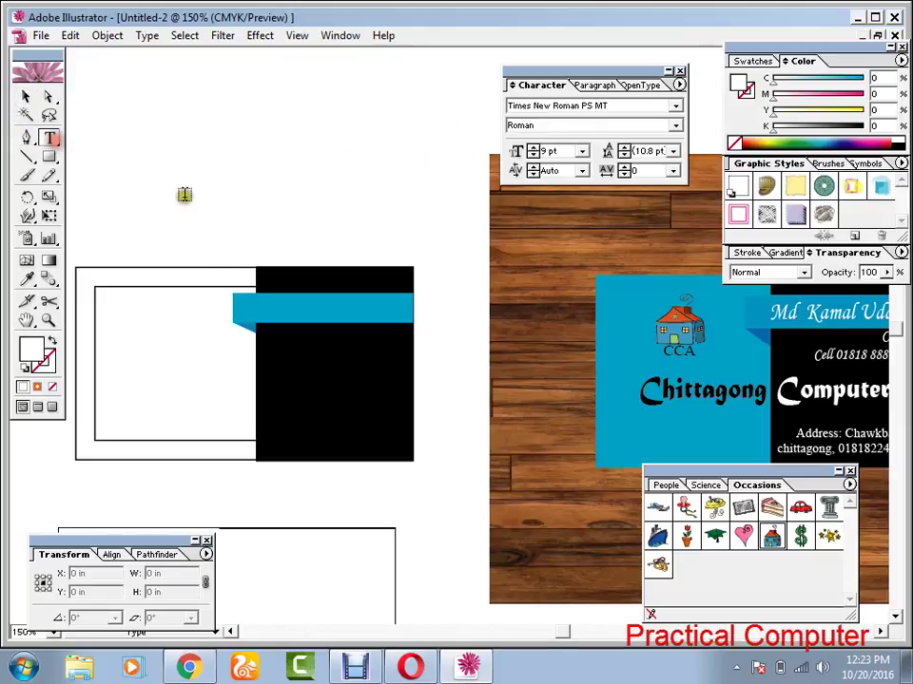
left_click(221, 196)
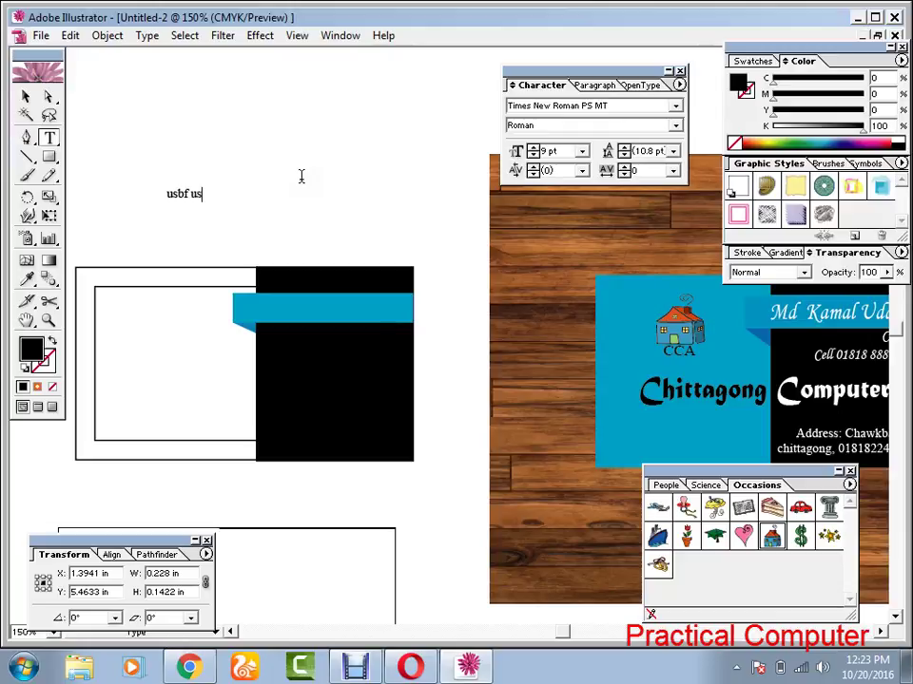
type("yguvdugvhduf")
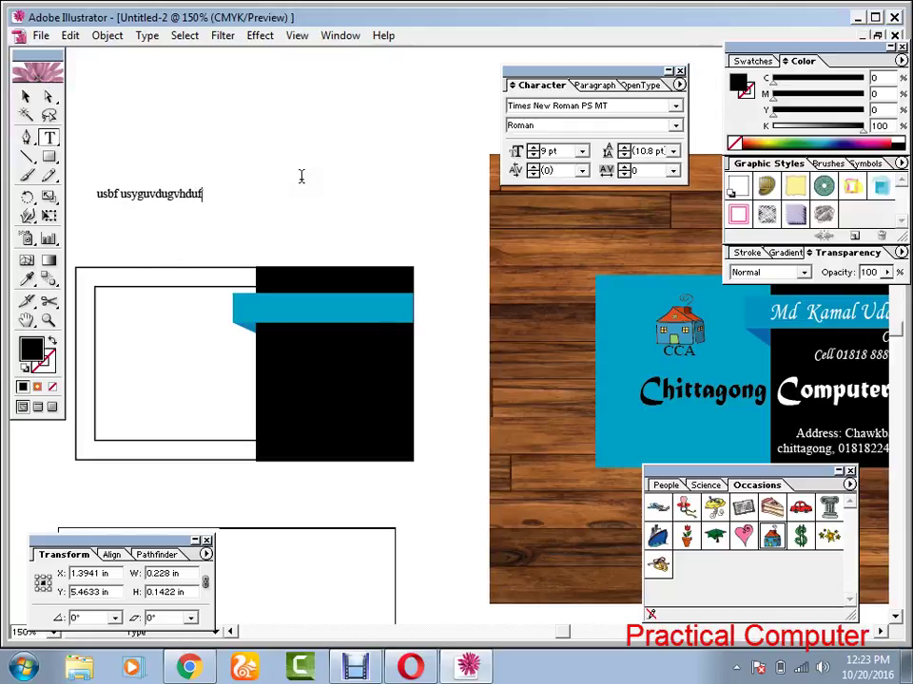
left_click(25, 96)
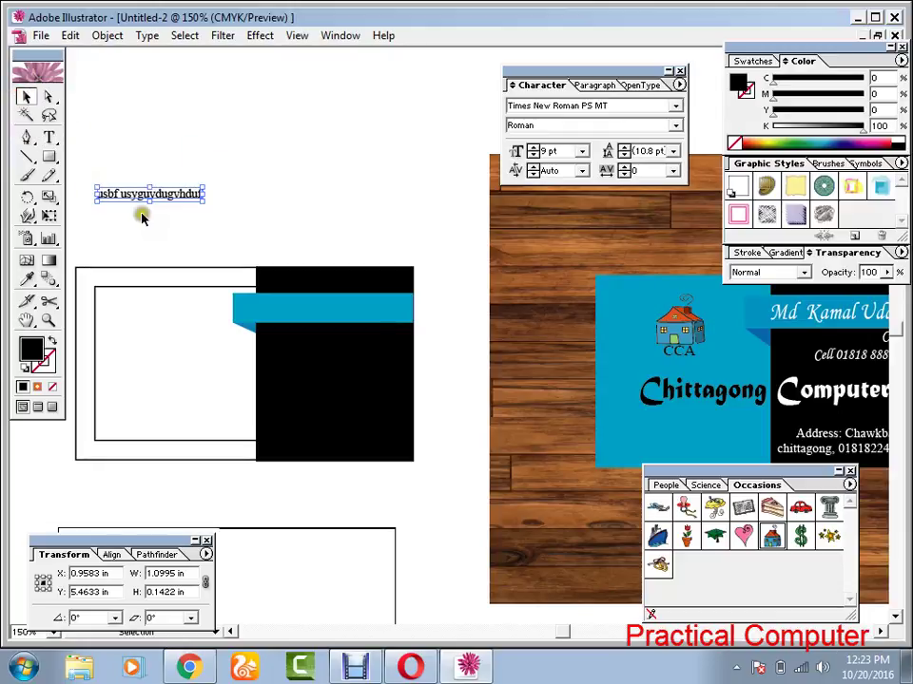
left_click_drag(140, 197, 126, 128)
left_click(322, 313)
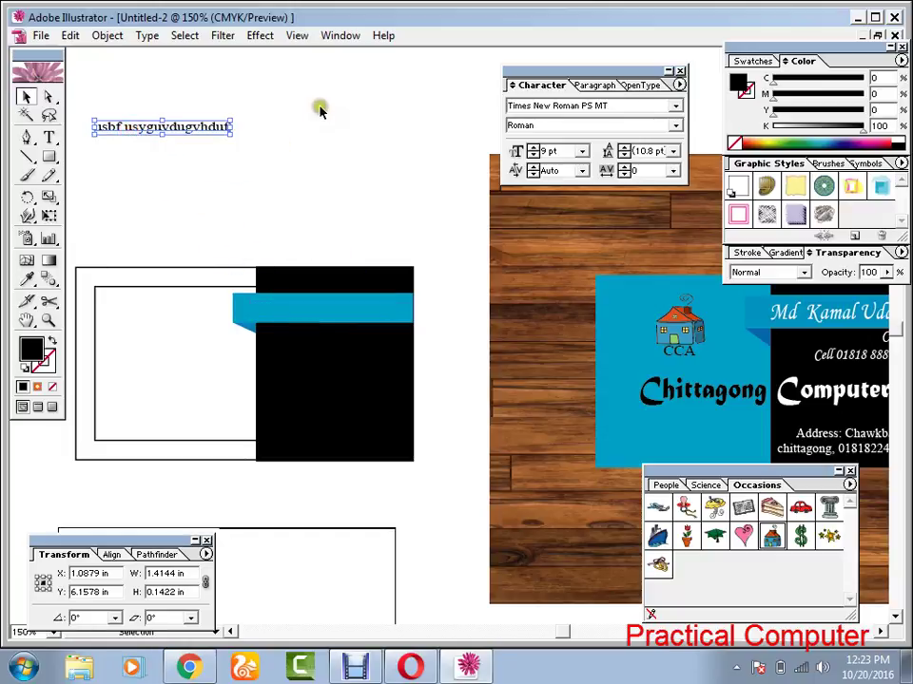
left_click(384, 190)
Bring the copied white name text above the card to the front
left_click(362, 130)
right_click(363, 130)
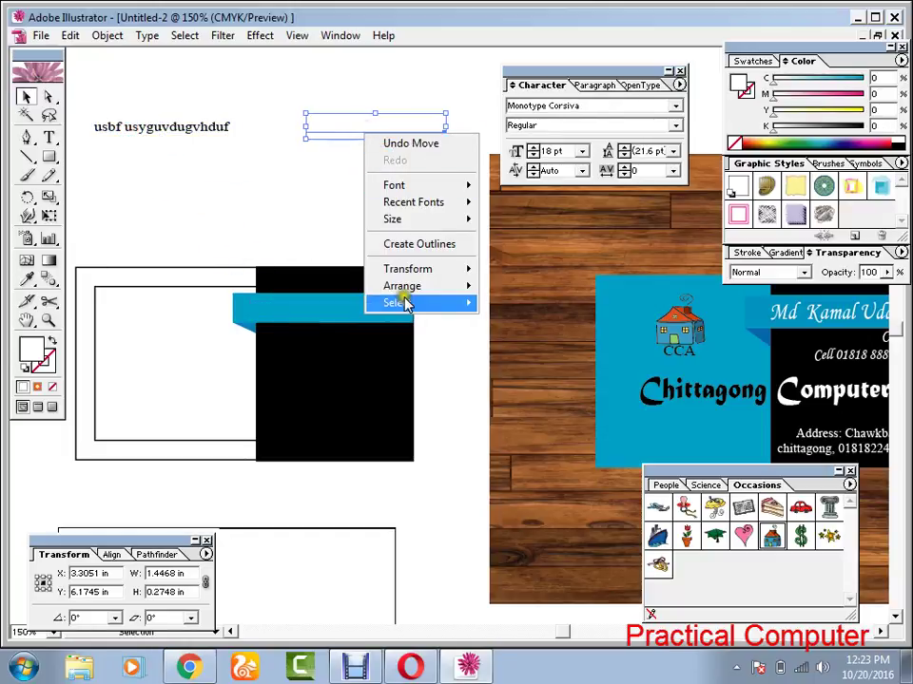
mouse_move(423, 290)
left_click(542, 288)
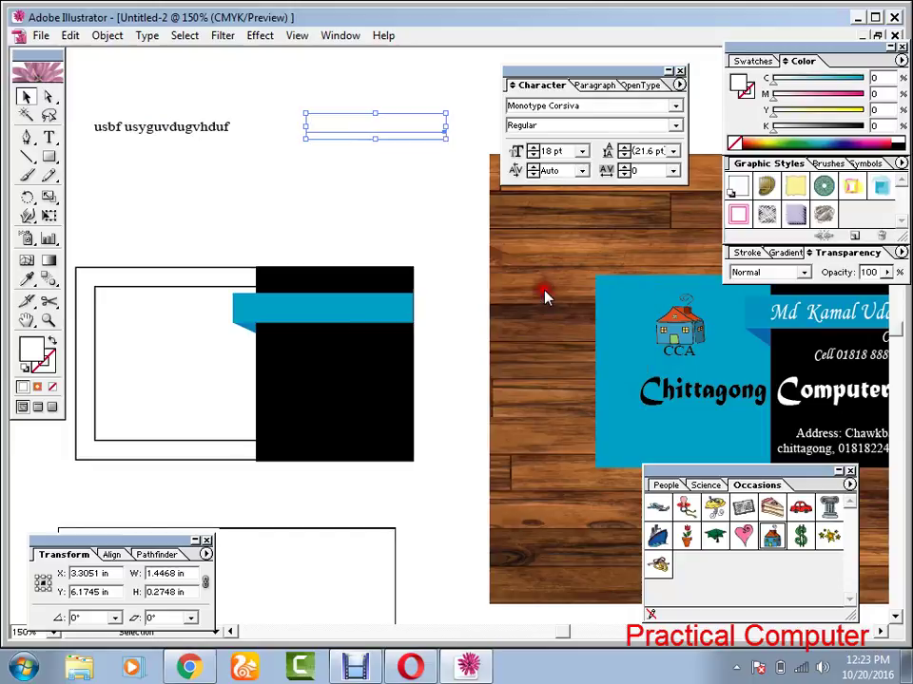
Move the white name text onto the new card's blue ribbon
left_click_drag(407, 128, 359, 314)
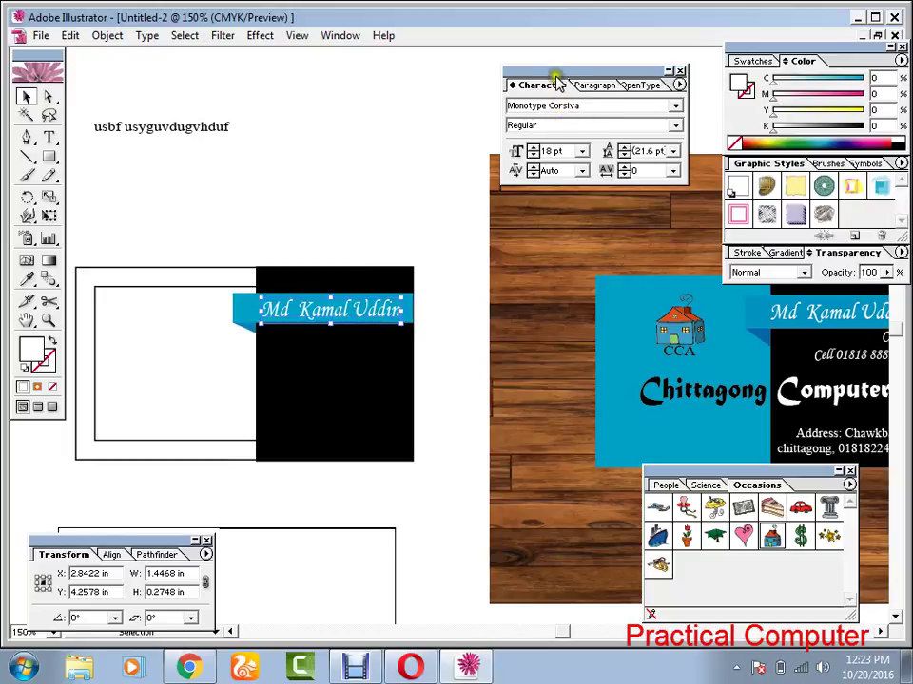
Try the Courier New and DaunPenh fonts on the ribbon's name text
left_click(562, 103)
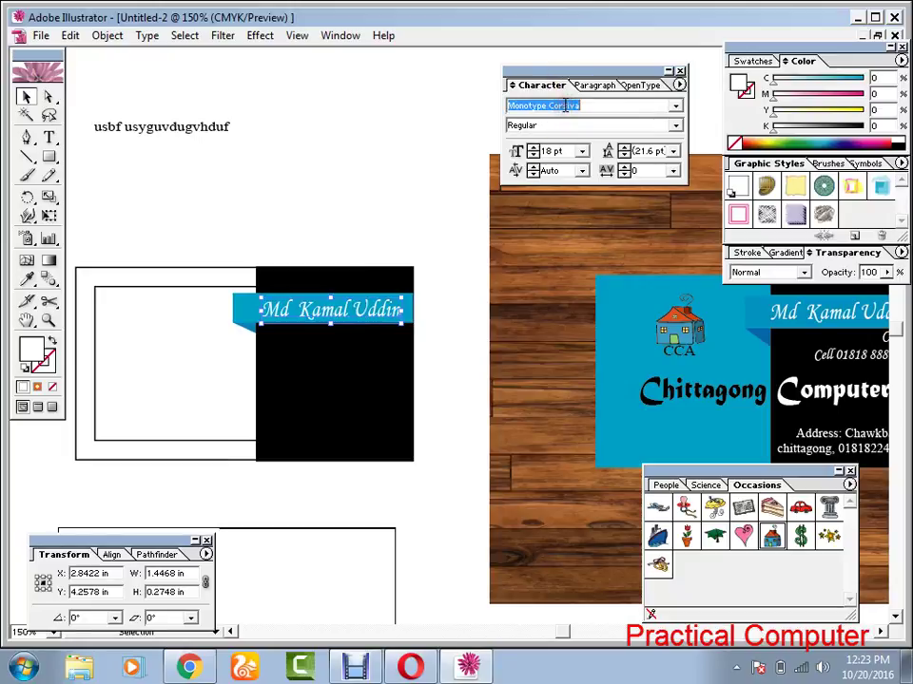
left_click(675, 105)
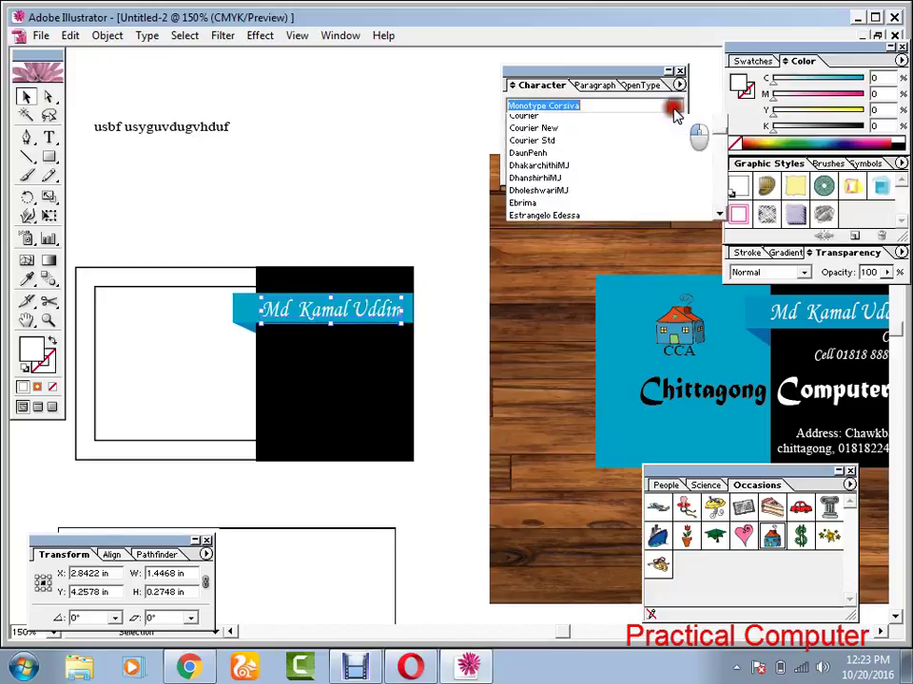
left_click(592, 146)
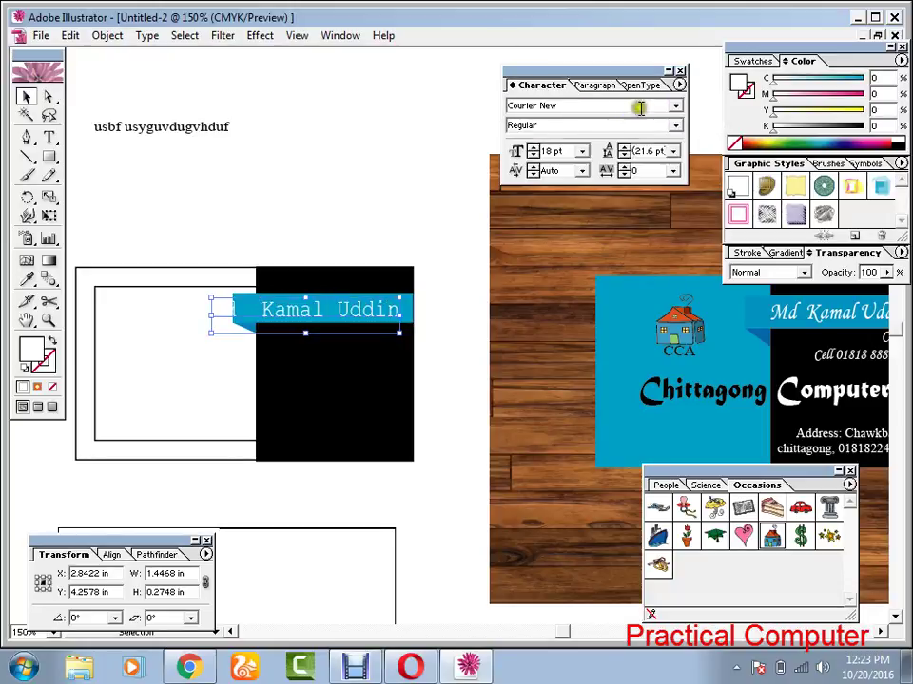
left_click(675, 105)
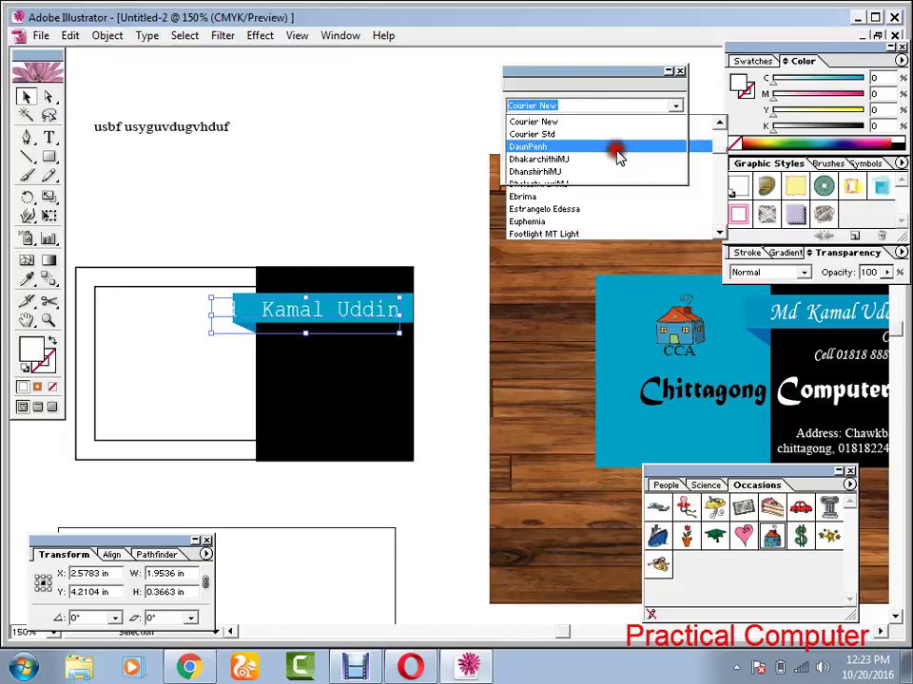
left_click(615, 148)
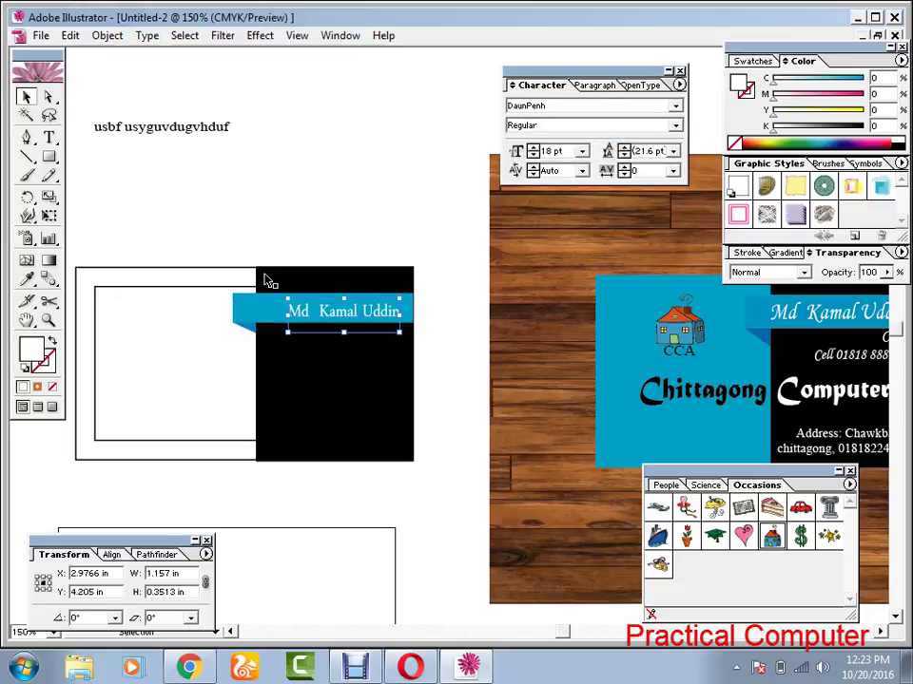
key("ctrl+z")
key("ctrl+z")
left_click(328, 213)
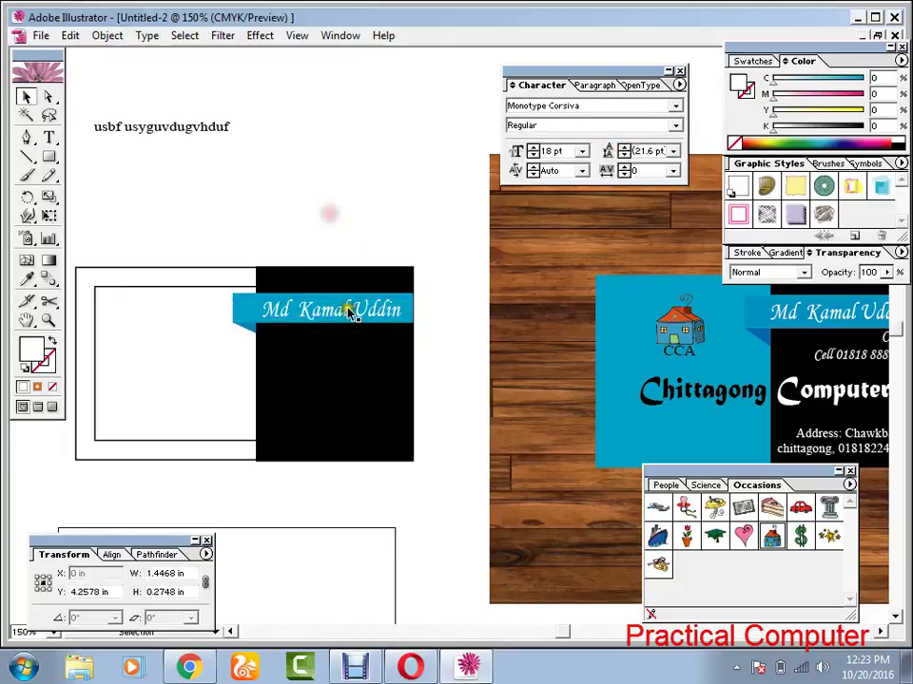
left_click(445, 300)
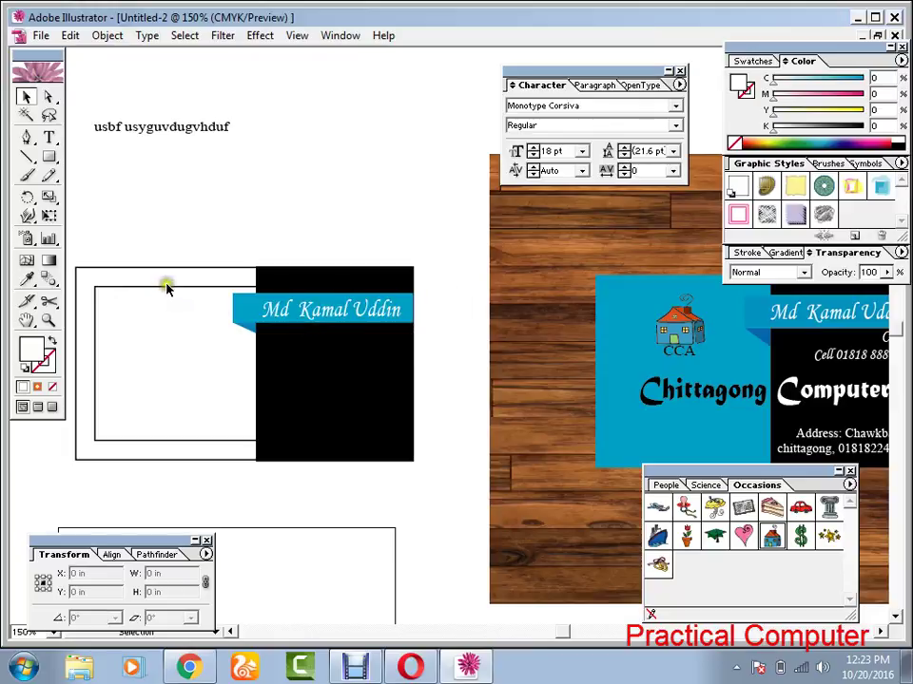
In Outline view, nudge the ribbon's name text left until it ends inside the card's inner margin frame, and return to Preview
left_click_drag(167, 287, 137, 304)
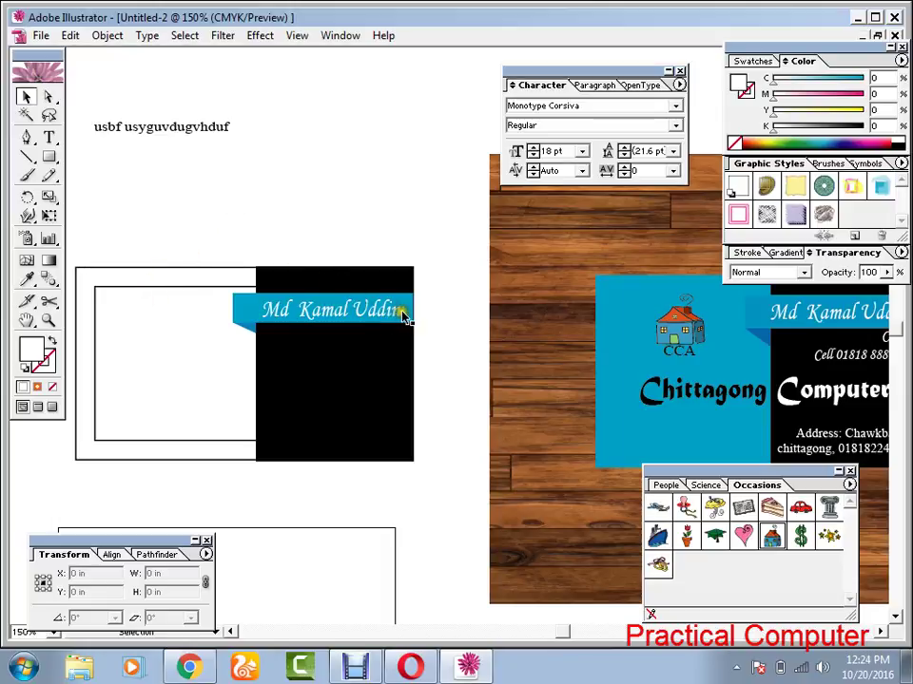
key("ctrl+y")
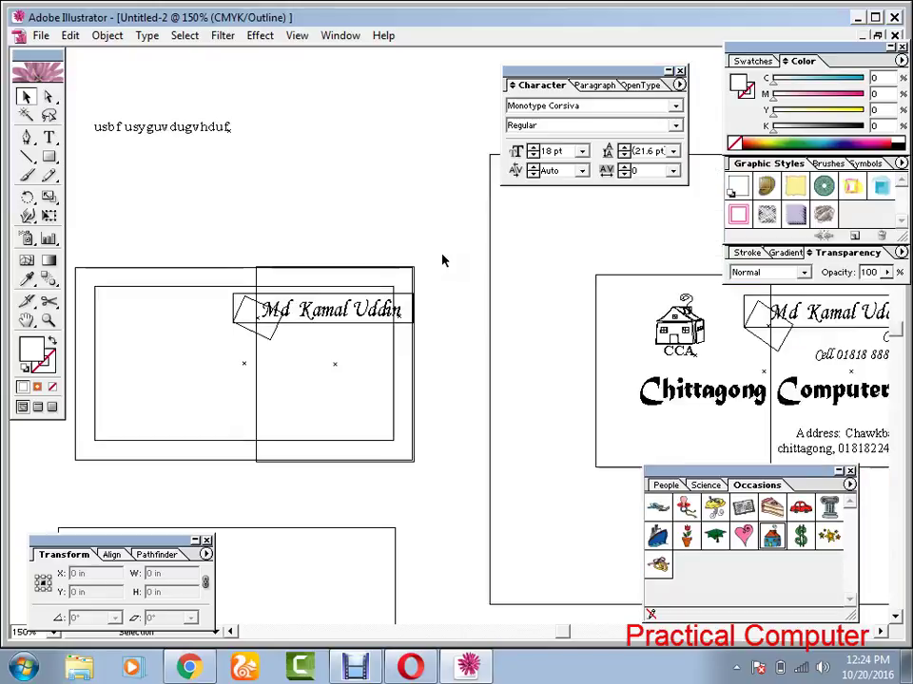
left_click(364, 194)
left_click(344, 317)
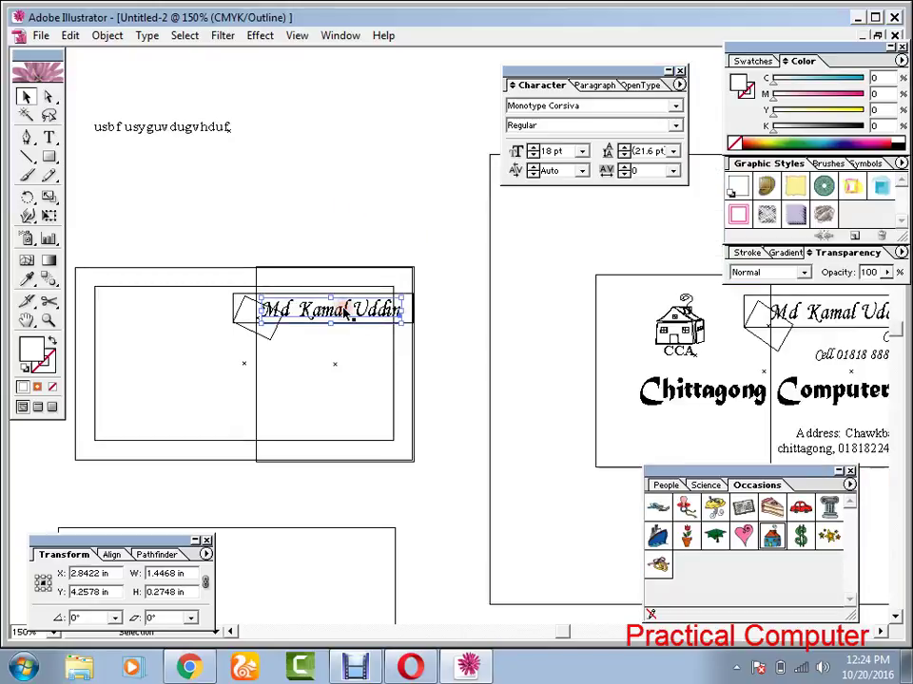
key("Left")
key("Left")
key("Left")
key("Left")
key("Left")
key("Left")
key("Left")
key("Left")
key("Left")
key("Left")
key("Left")
key("Left")
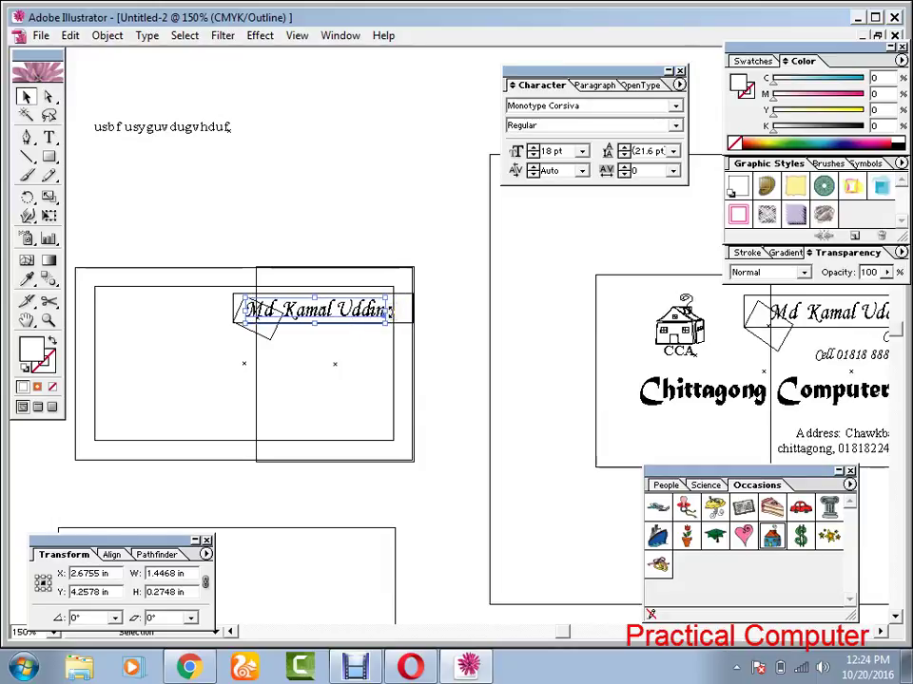
left_click(428, 211)
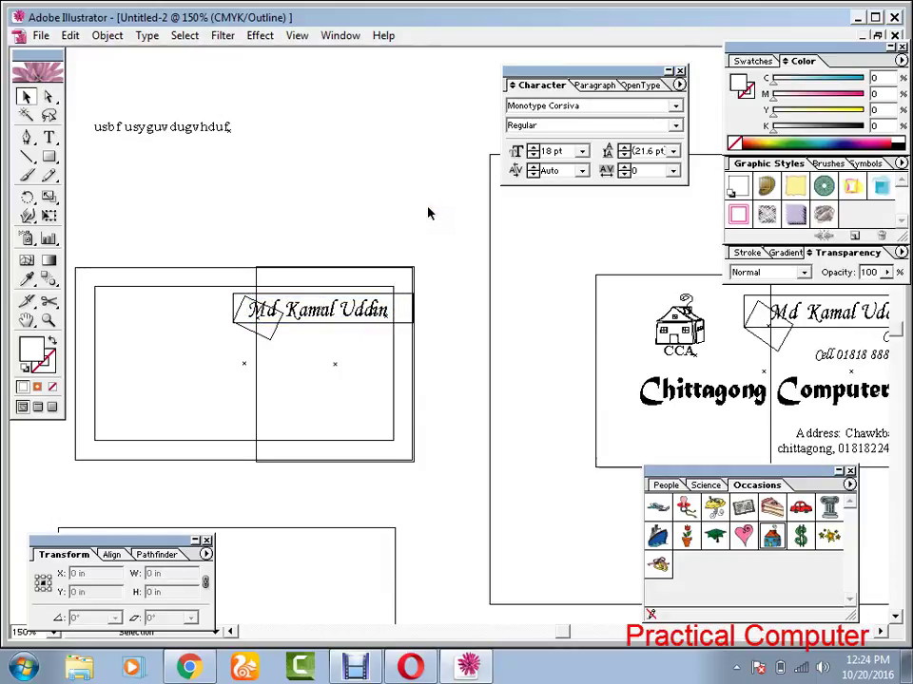
key("ctrl+y")
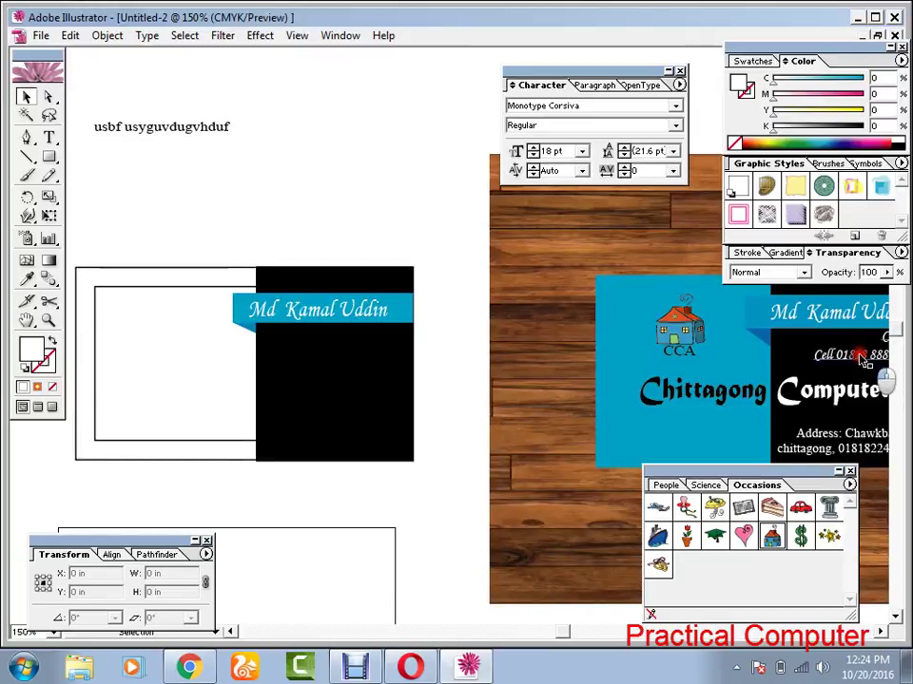
Duplicate the sample card's CEO and cell number lines under the new card's ribbon and bring the copy to the front
left_click_drag(859, 356, 340, 355)
right_click(340, 355)
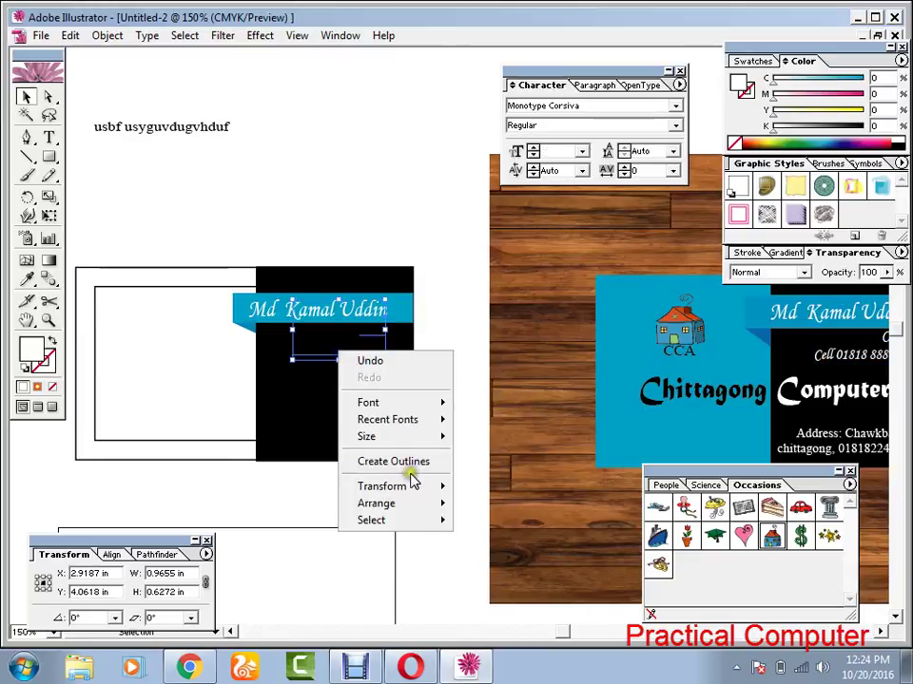
mouse_move(418, 504)
left_click(473, 502)
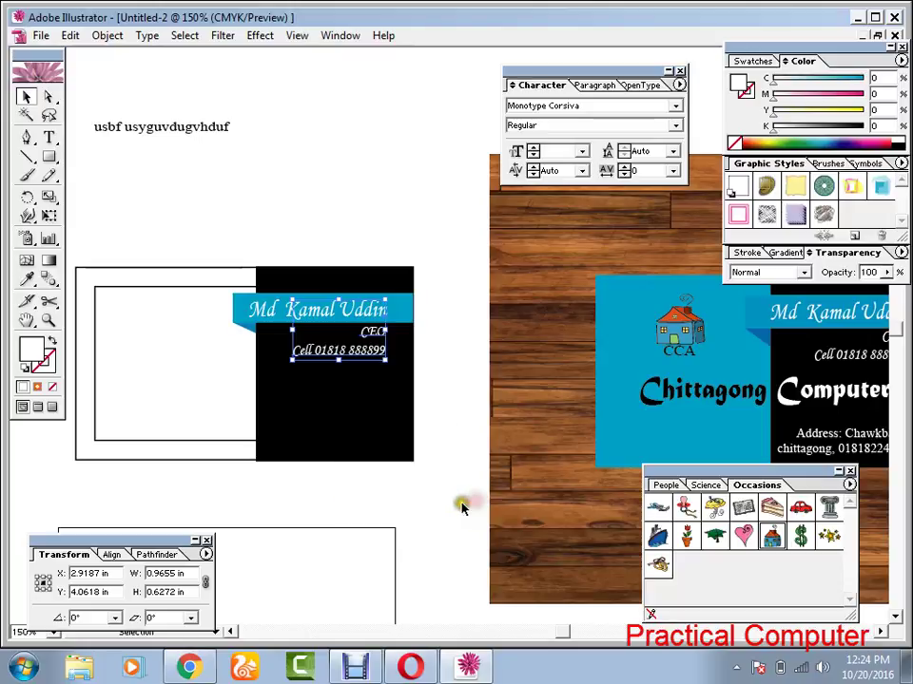
left_click(455, 507)
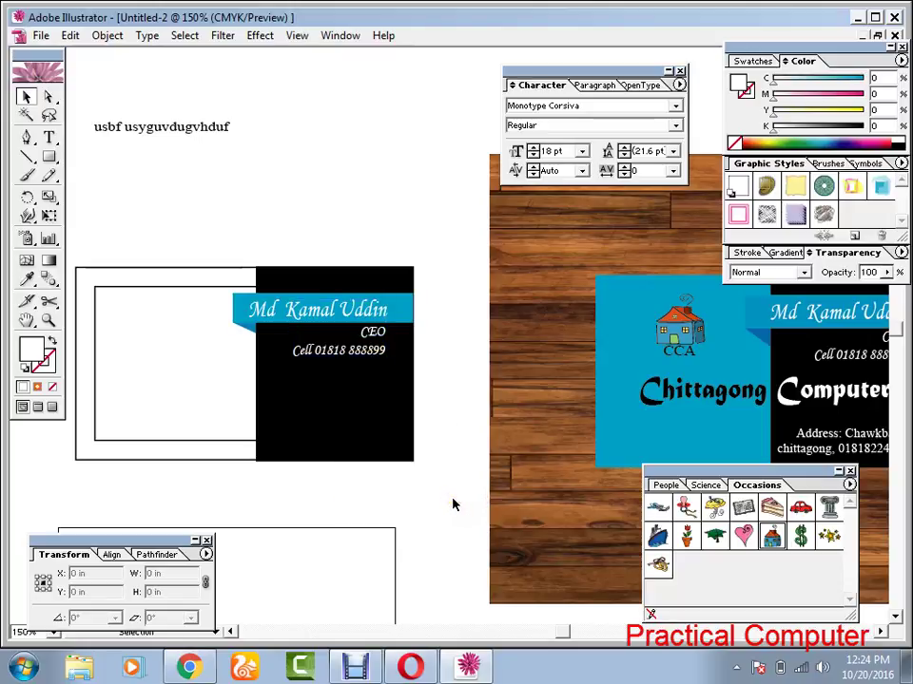
Duplicate the "Chittagong Computer" text from the sample across the middle of the new card and bring the copy to the front
left_click(749, 396)
left_click_drag(749, 396, 221, 380)
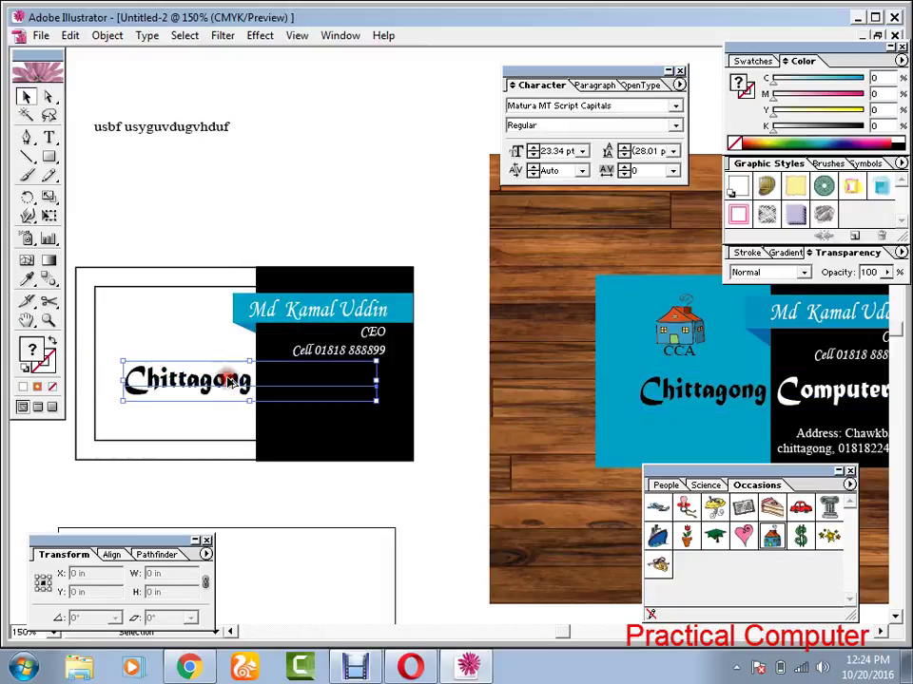
right_click(225, 379)
mouse_move(276, 530)
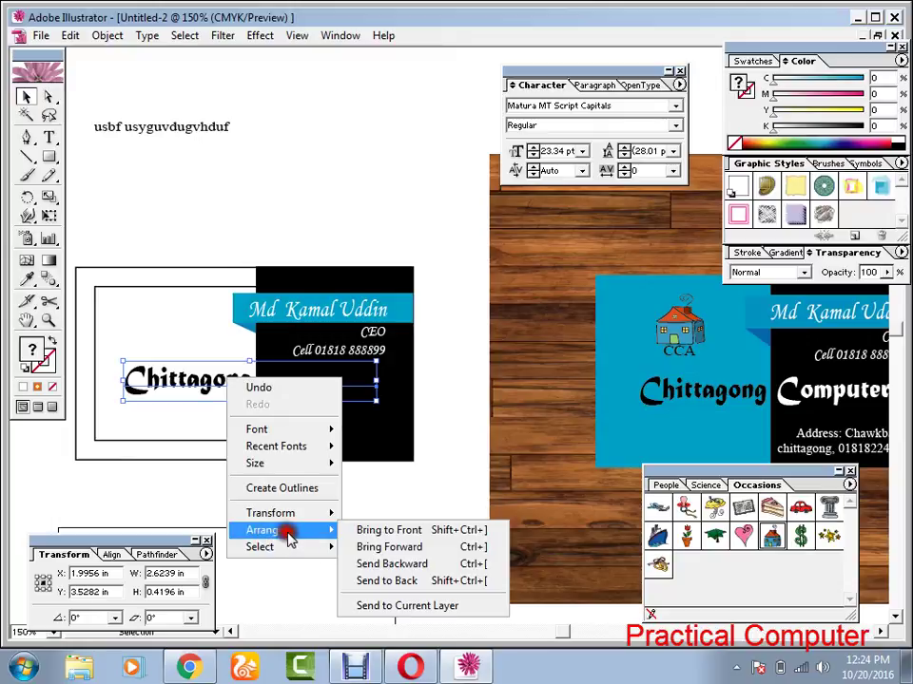
left_click(399, 533)
left_click(362, 546)
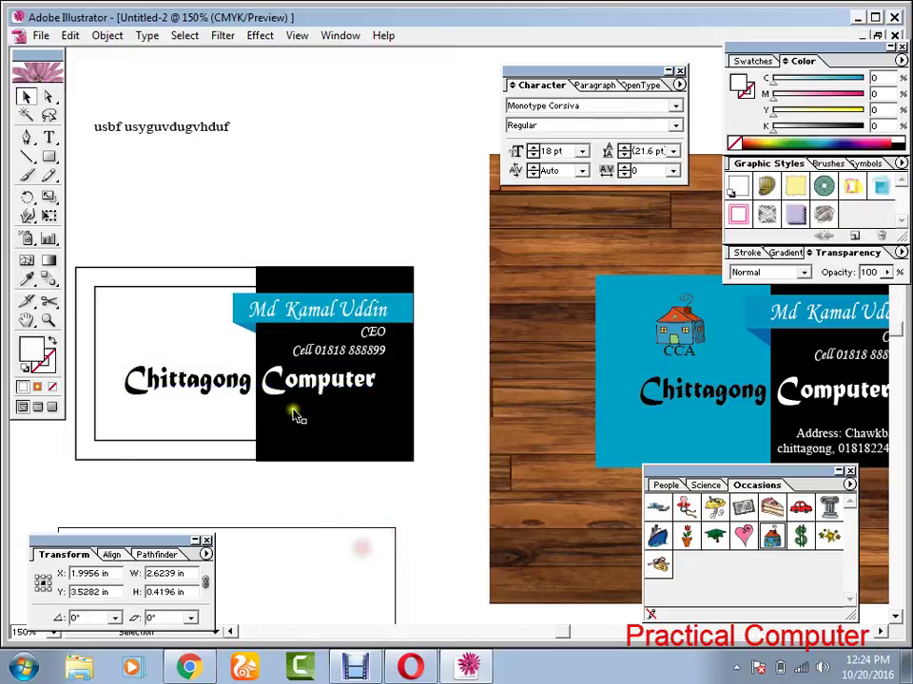
Try a red fill on the word "Computer" in the new card's company name
left_click(240, 390)
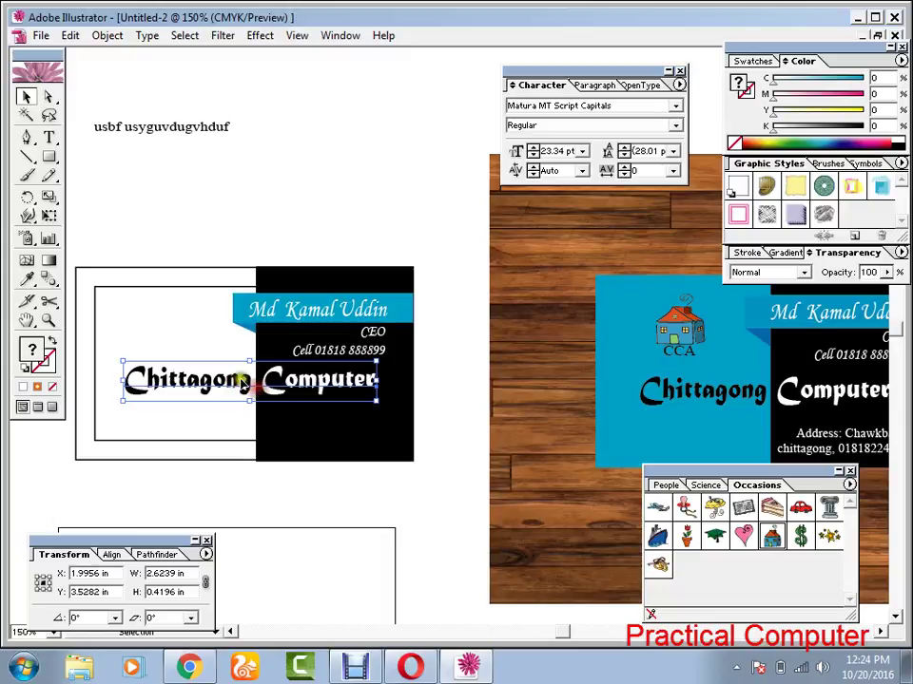
double_click(242, 380)
left_click_drag(258, 380, 390, 393)
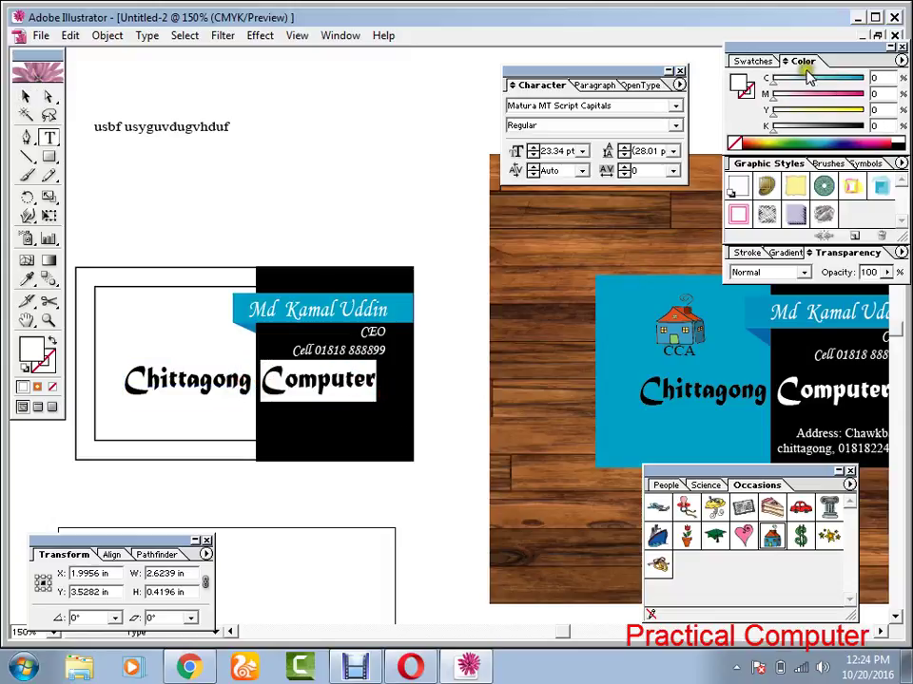
left_click(759, 61)
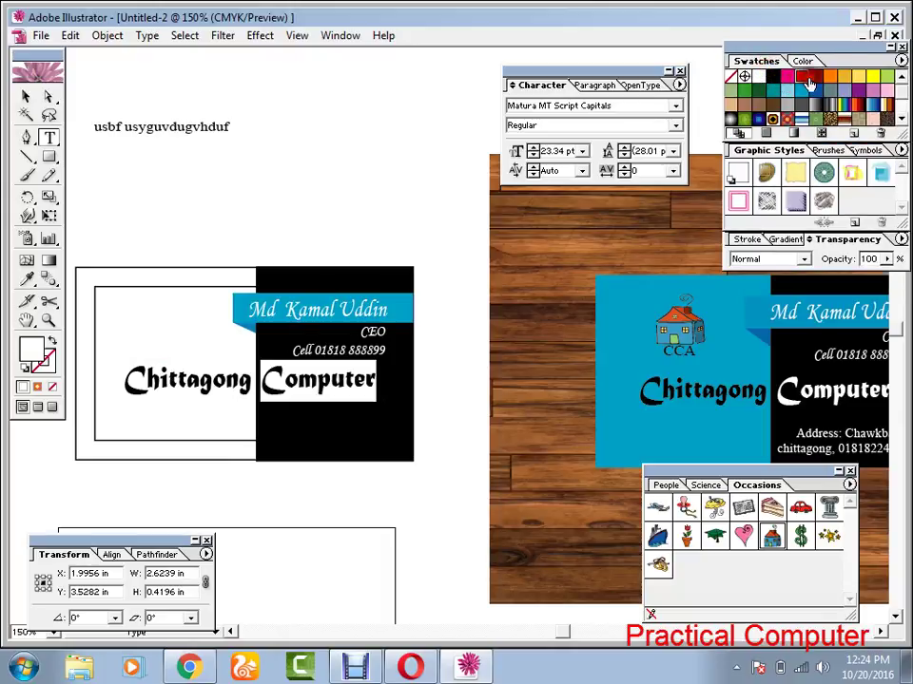
left_click(804, 78)
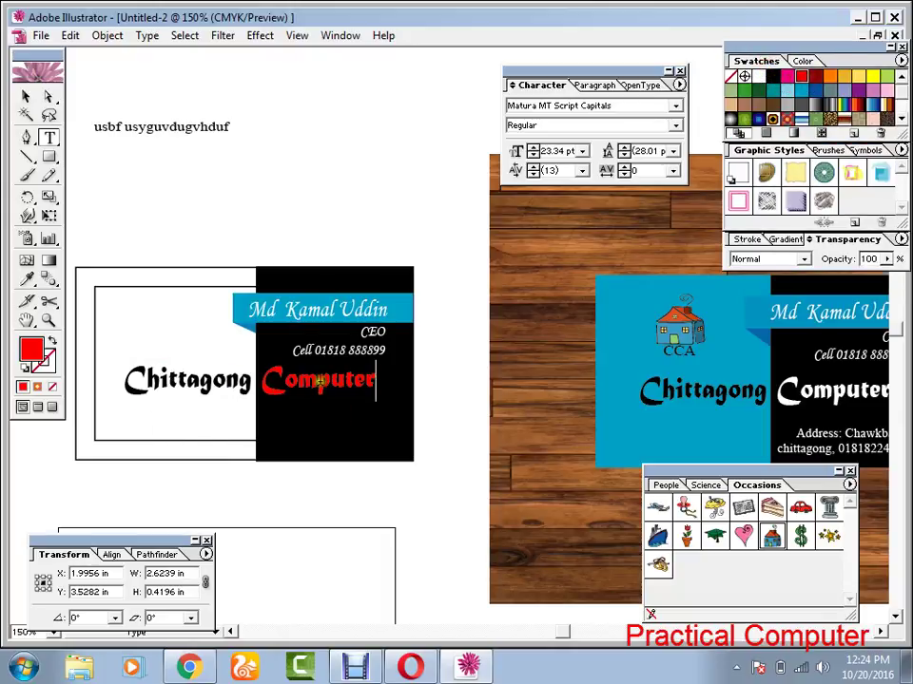
left_click(26, 95)
left_click(214, 102)
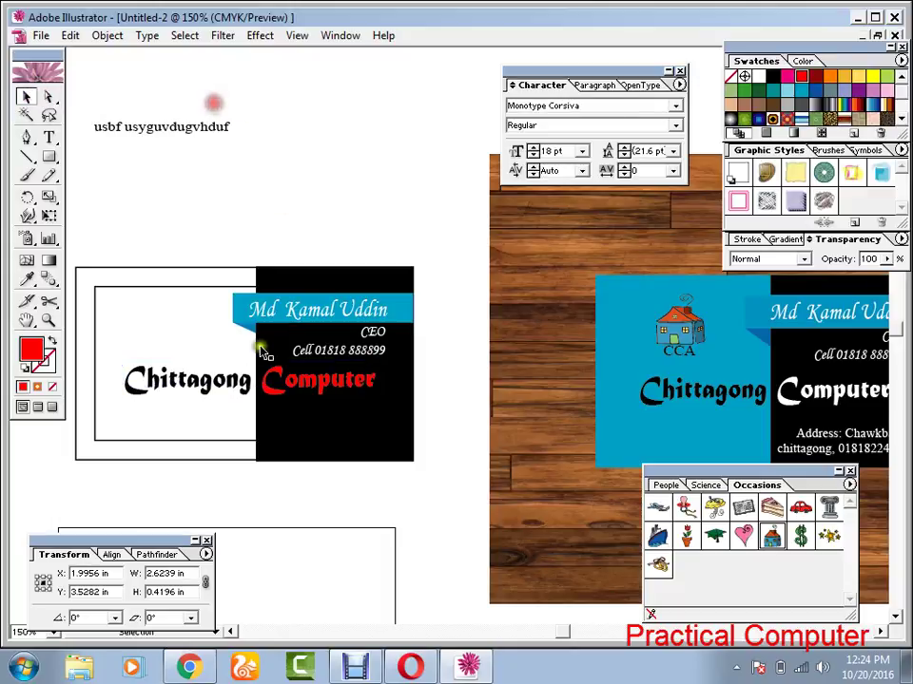
key("t")
left_click_drag(264, 380, 399, 397)
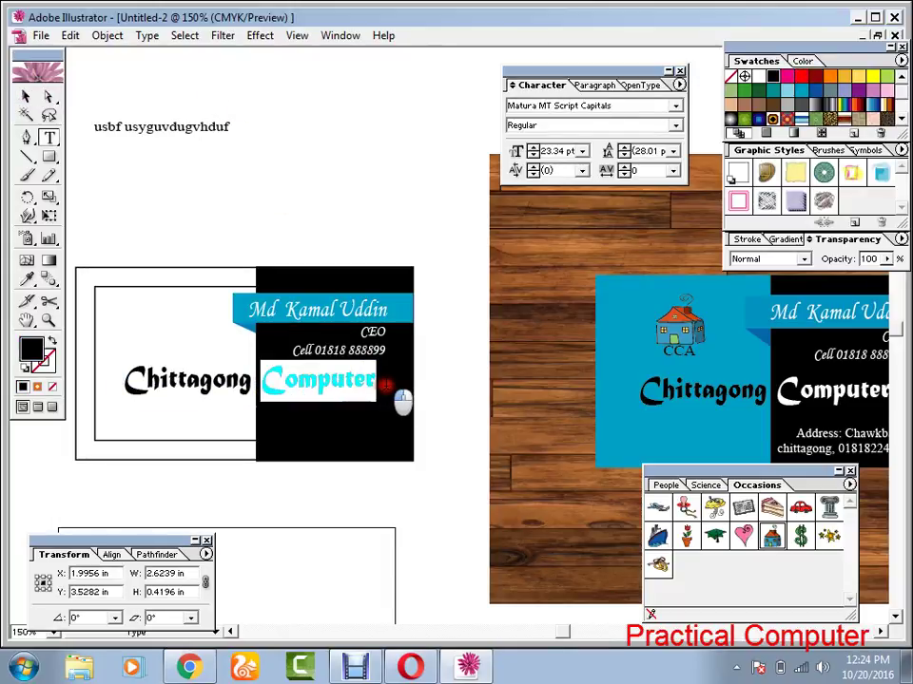
key("ctrl+z")
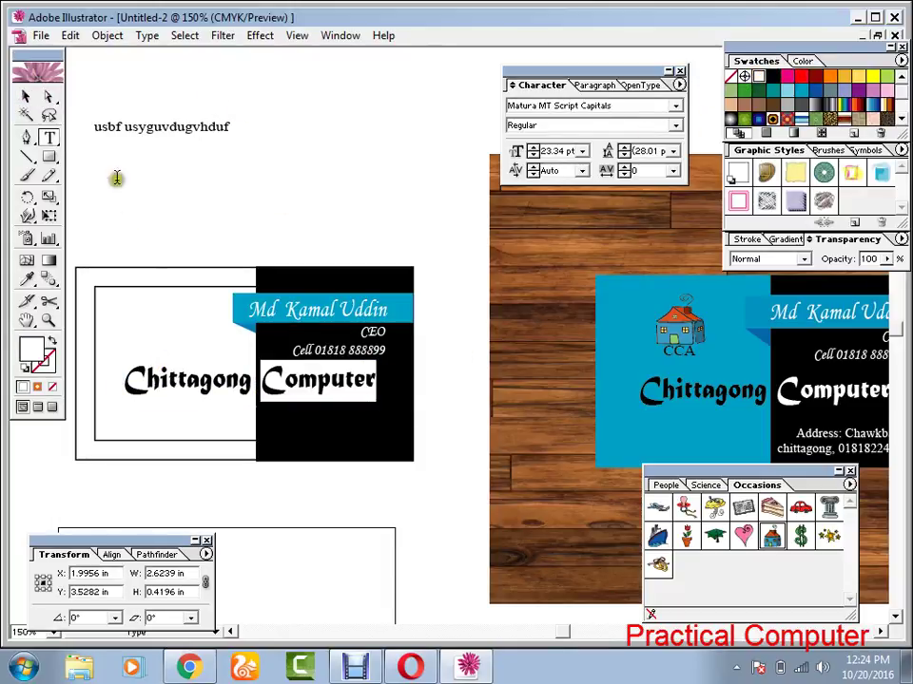
left_click(23, 98)
left_click(114, 127)
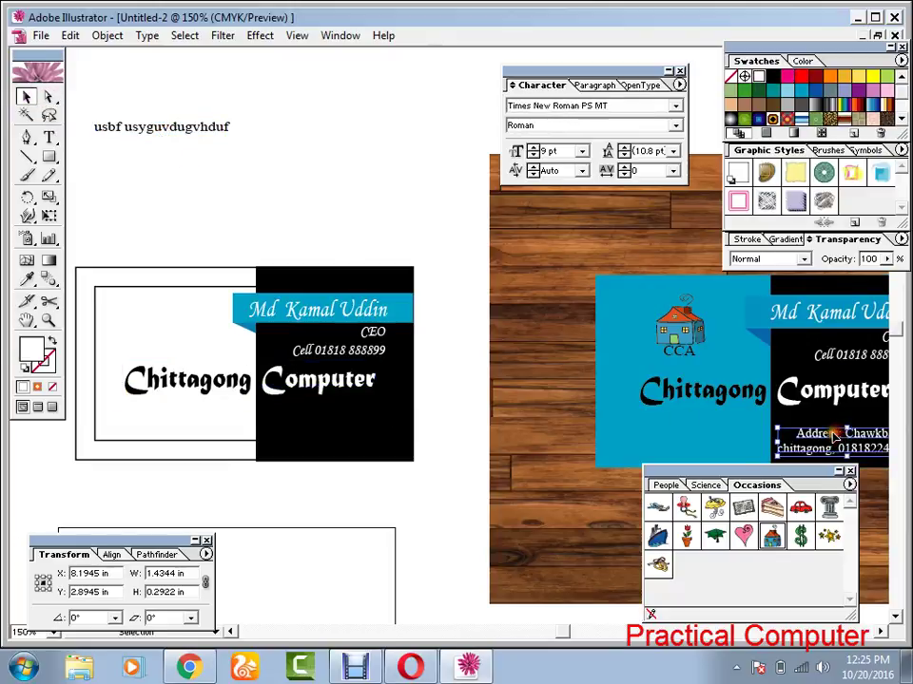
Move the sample card's address text into the new card's black panel below the company name and bring it to the front
left_click_drag(841, 442, 368, 198)
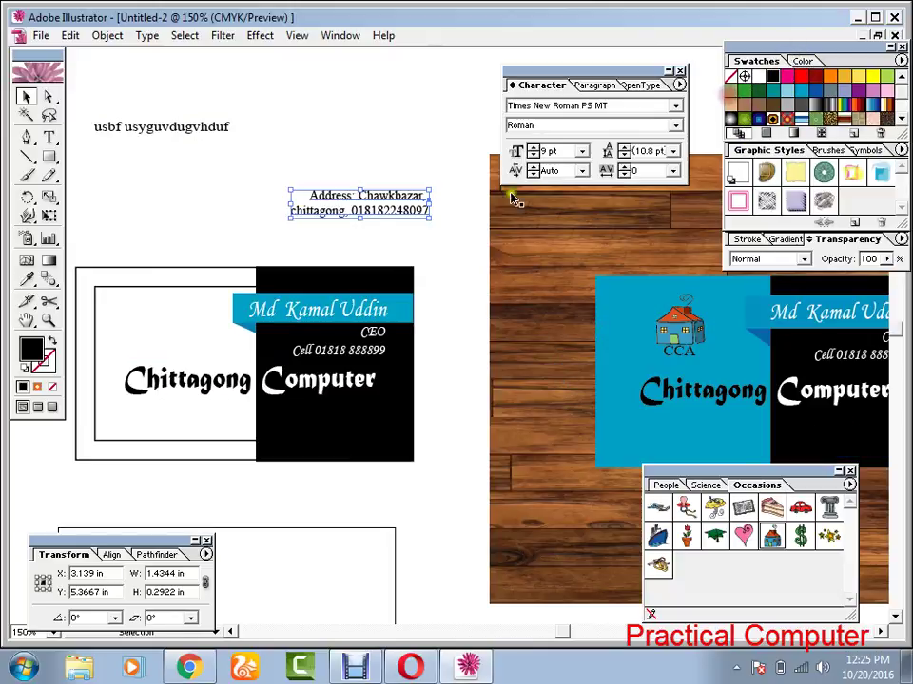
left_click_drag(375, 216, 350, 435)
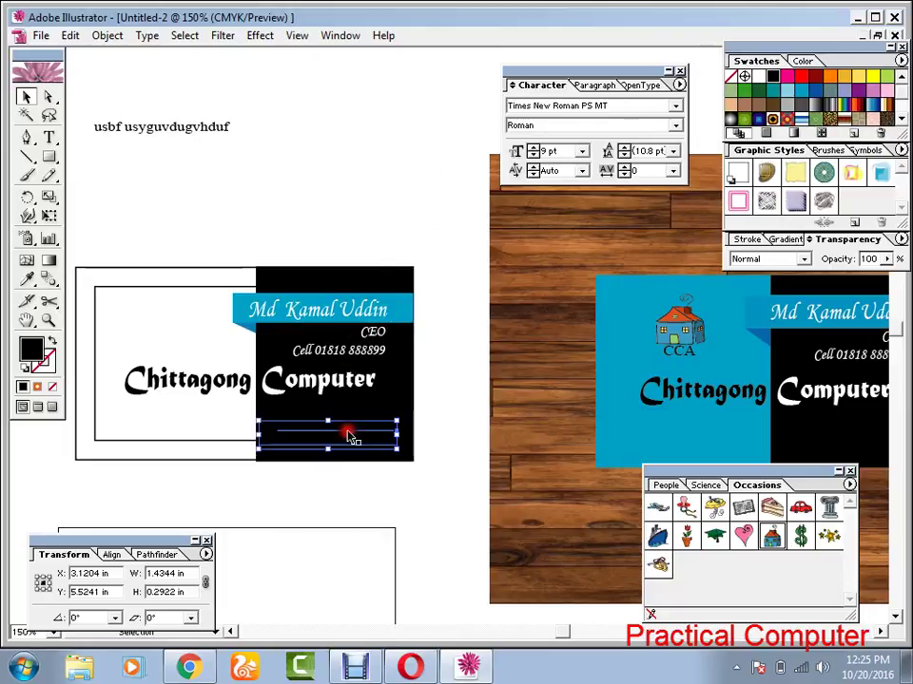
right_click(292, 441)
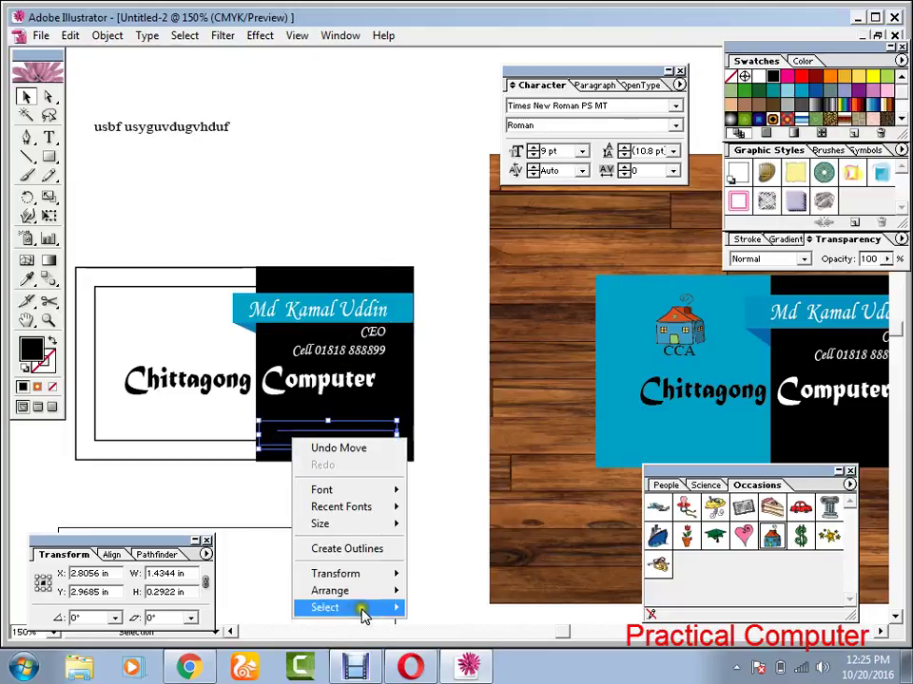
mouse_move(347, 591)
left_click(418, 591)
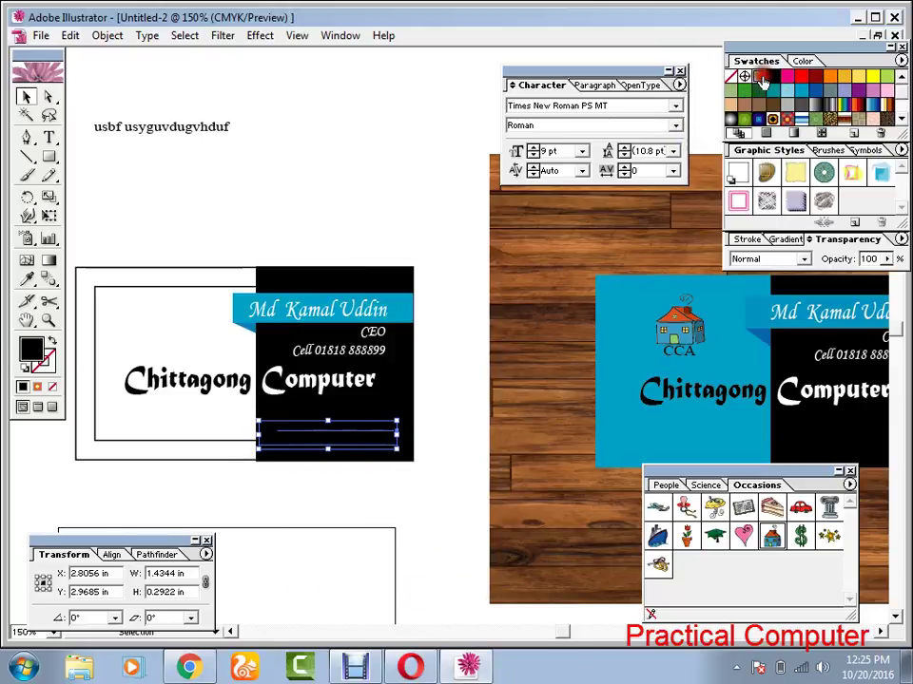
Fill the new card's address text with white and narrow it to about 1.33 in wide
left_click(761, 80)
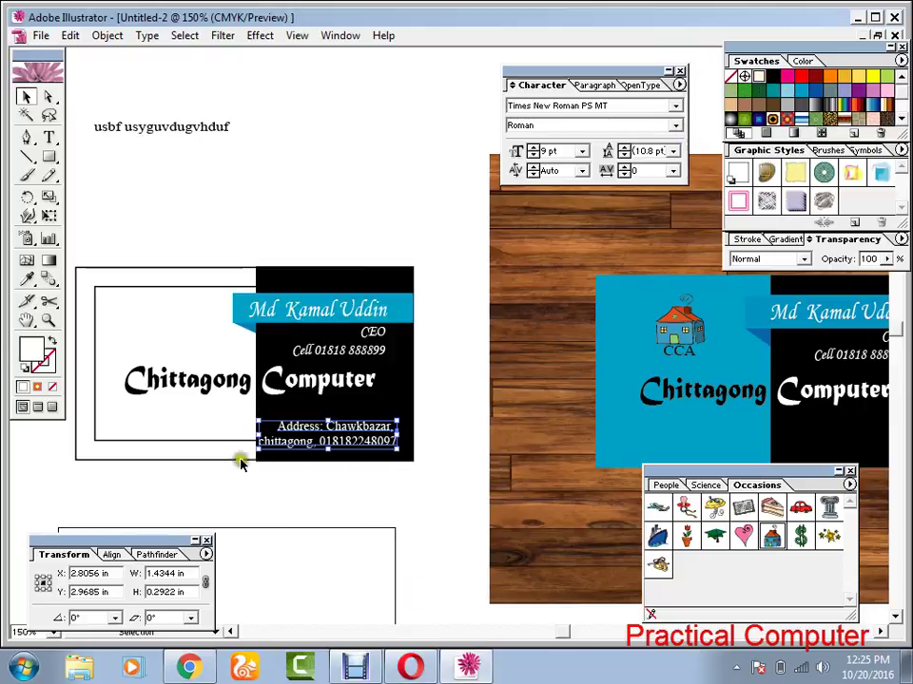
mouse_move(258, 437)
left_mouse_down()
mouse_move(276, 448)
mouse_move(267, 438)
left_mouse_up()
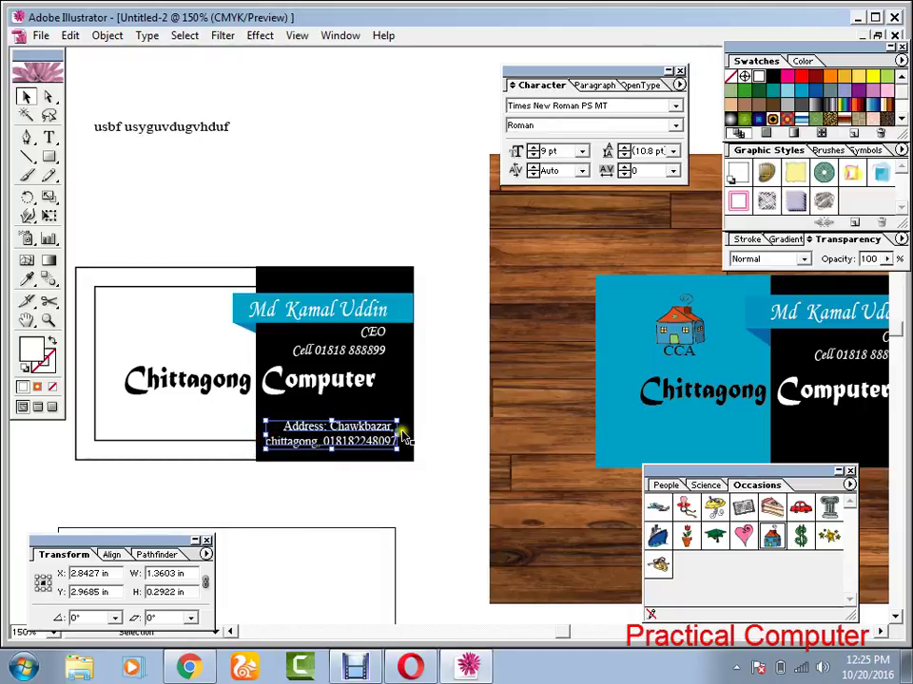
mouse_move(400, 433)
left_mouse_down()
mouse_move(414, 451)
mouse_move(396, 447)
left_mouse_up()
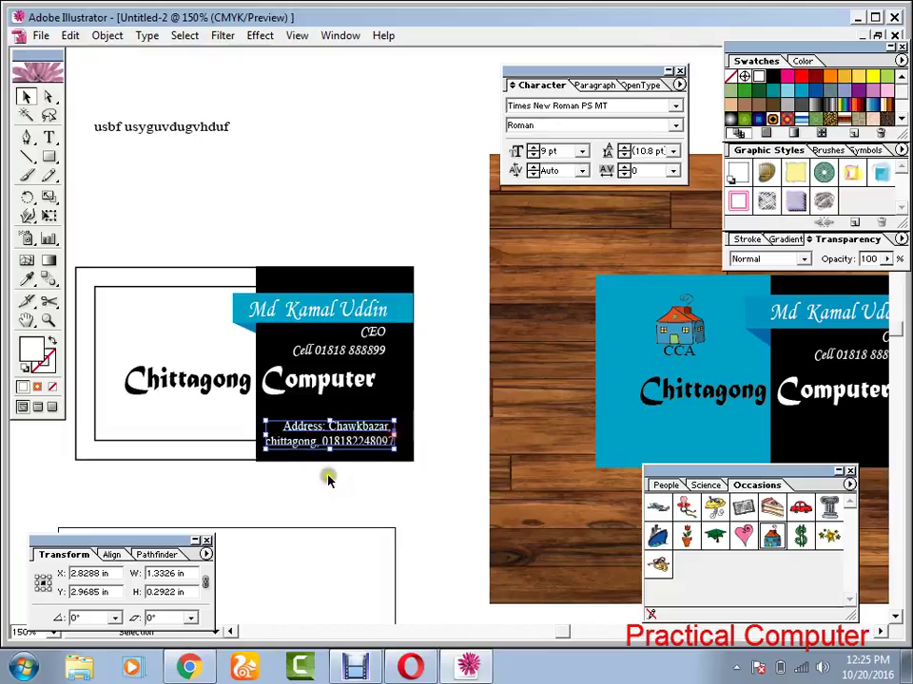
Delete the stray "usbf usyguvdugvhduf" text above the new card
left_click(324, 478)
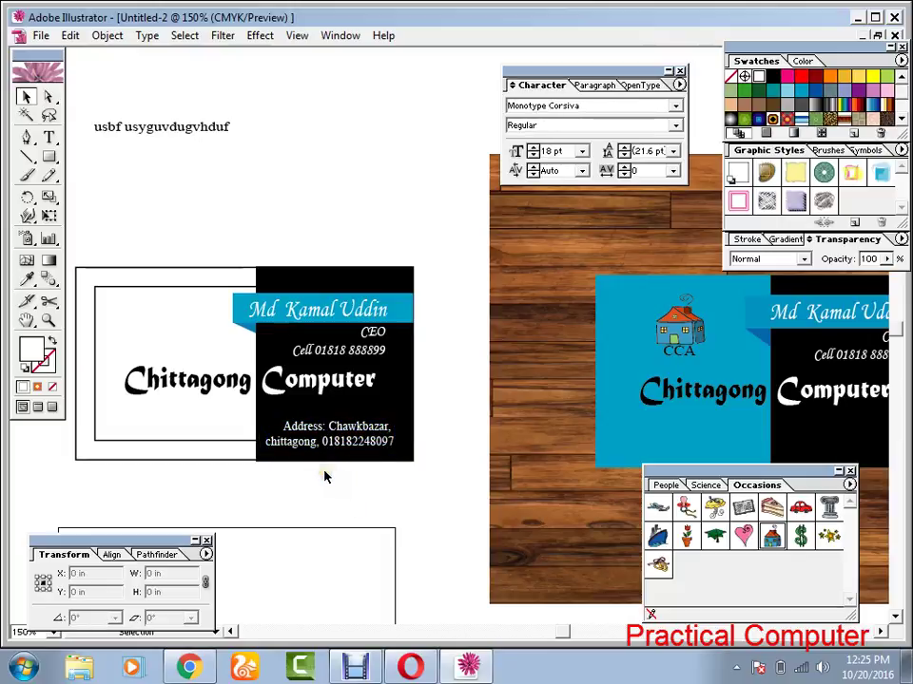
left_click(200, 122)
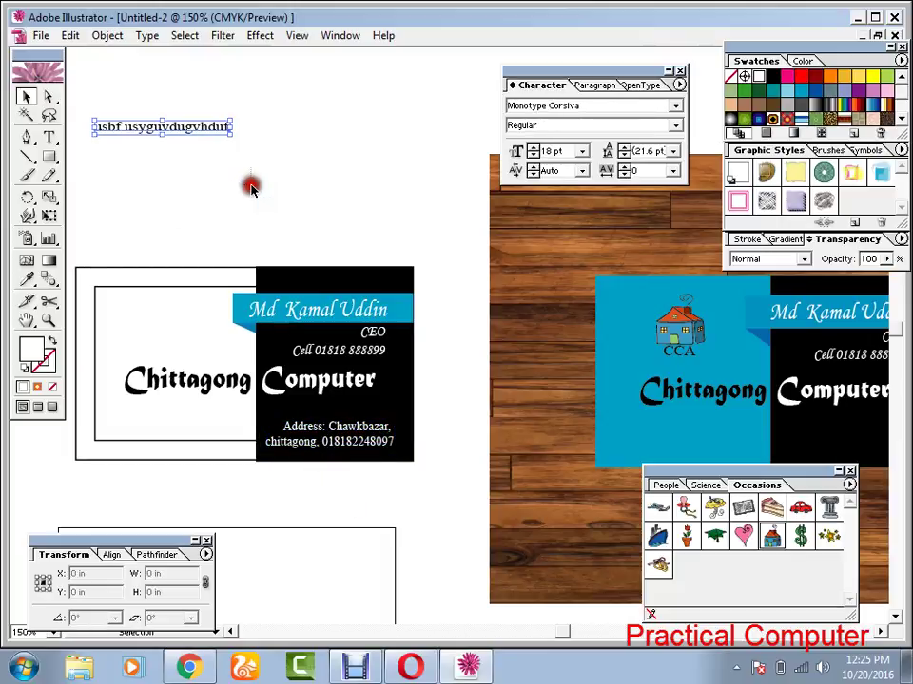
key("Delete")
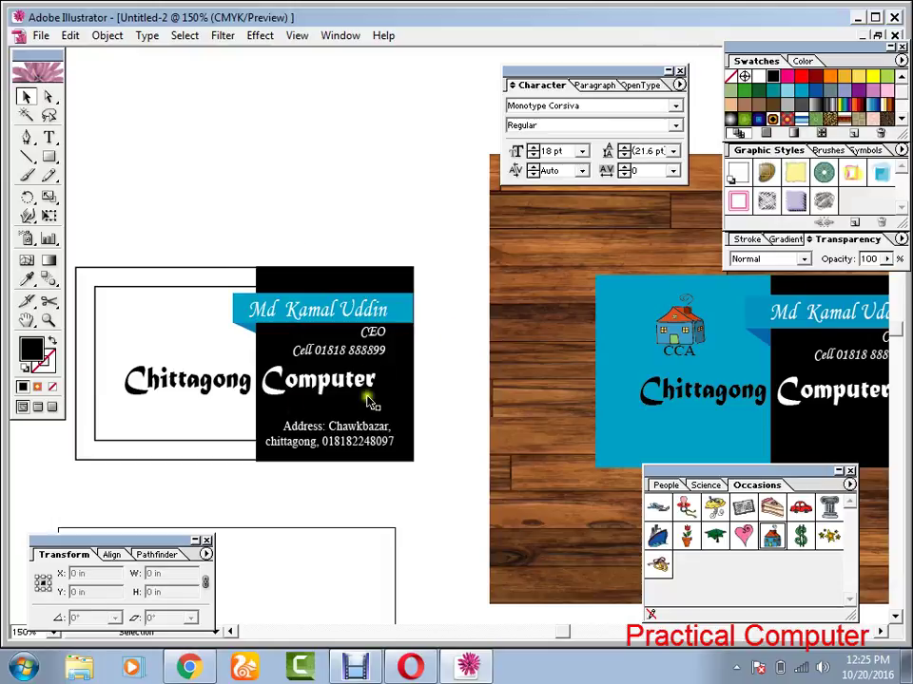
Unlock all objects and delete the inner margin rectangle from the new card
left_click_drag(99, 242, 174, 355)
left_click(180, 285)
left_click(110, 37)
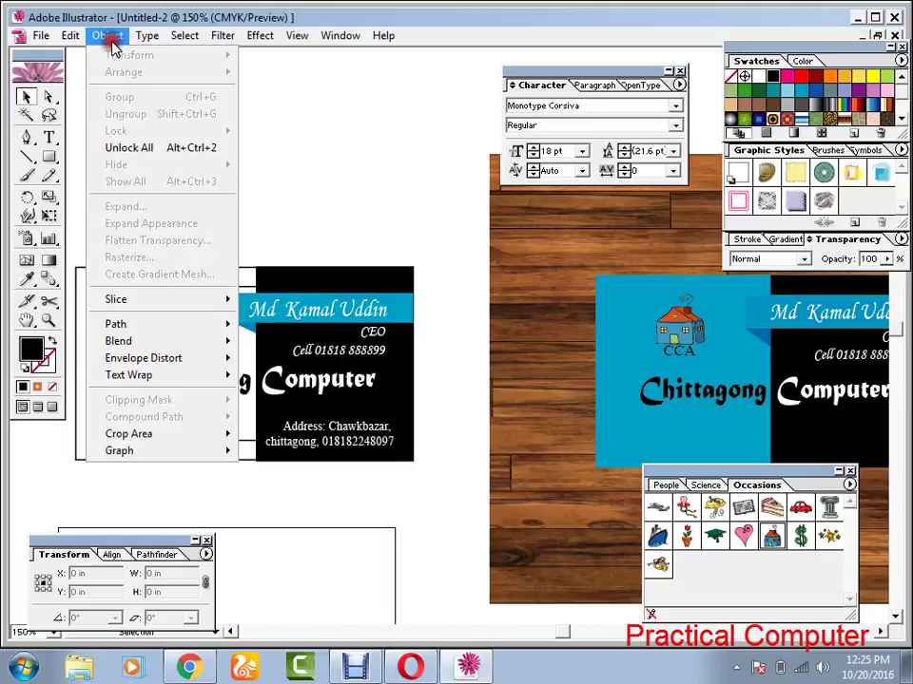
left_click(120, 149)
left_click(220, 165)
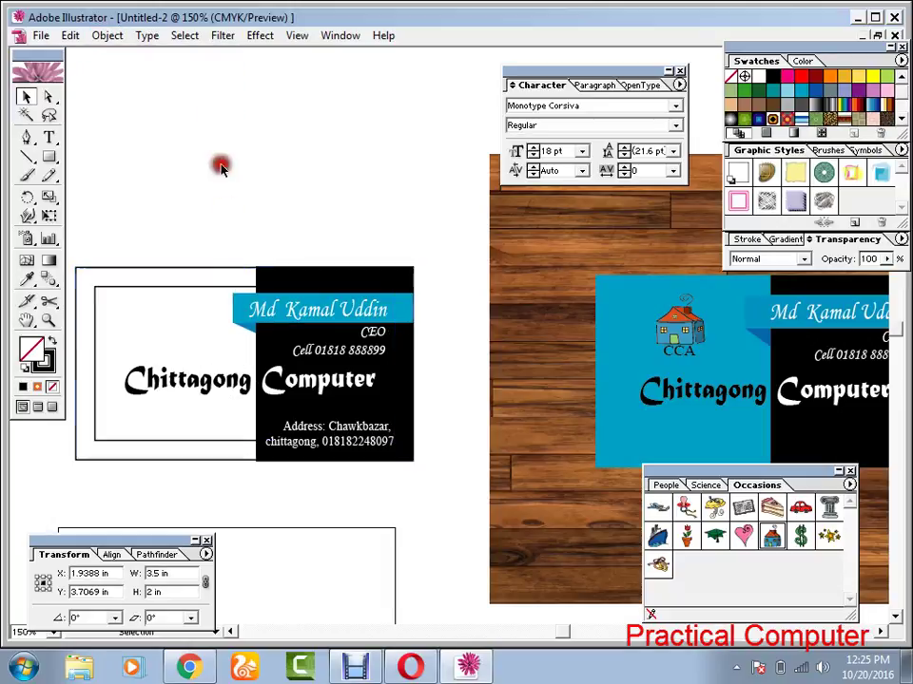
left_click(148, 288)
key("ctrl+shift+a")
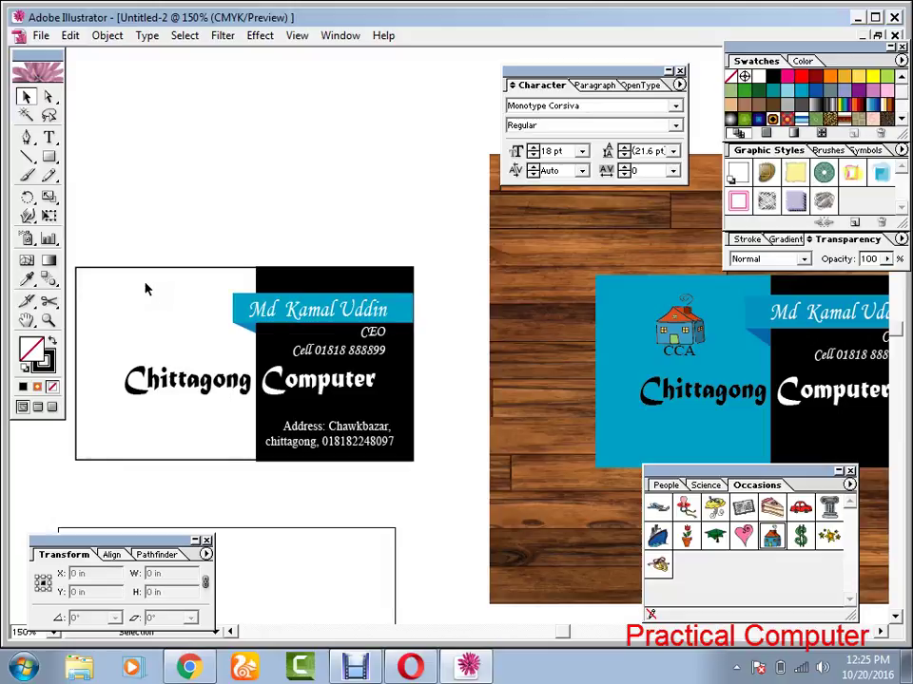
Remove the outline stroke from the new card's 3.5 × 2 in rectangle and fill it with the Bright Blue swatch
left_click(145, 268)
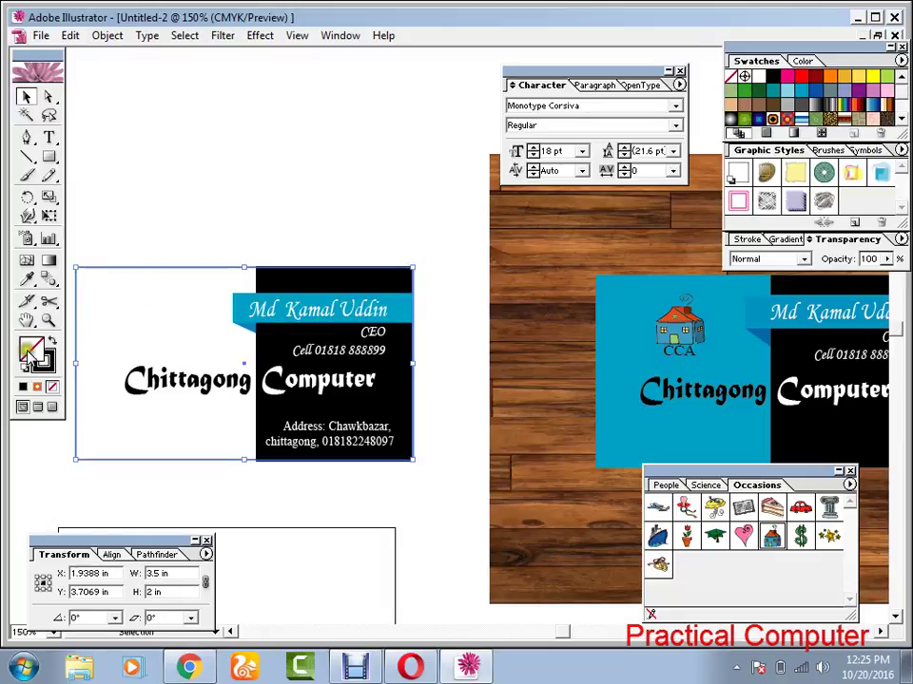
left_click(51, 386)
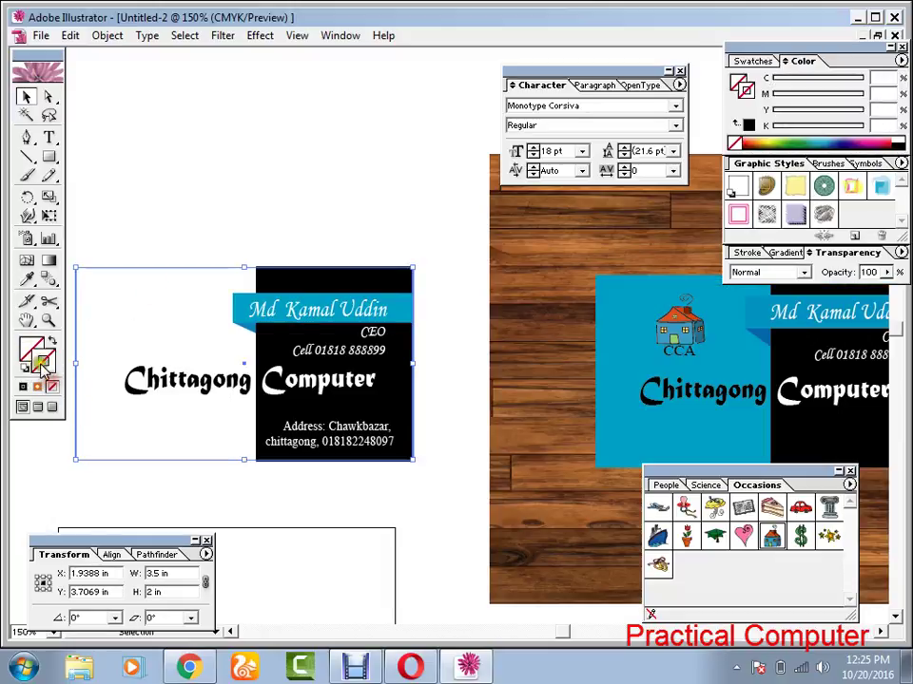
left_click(26, 347)
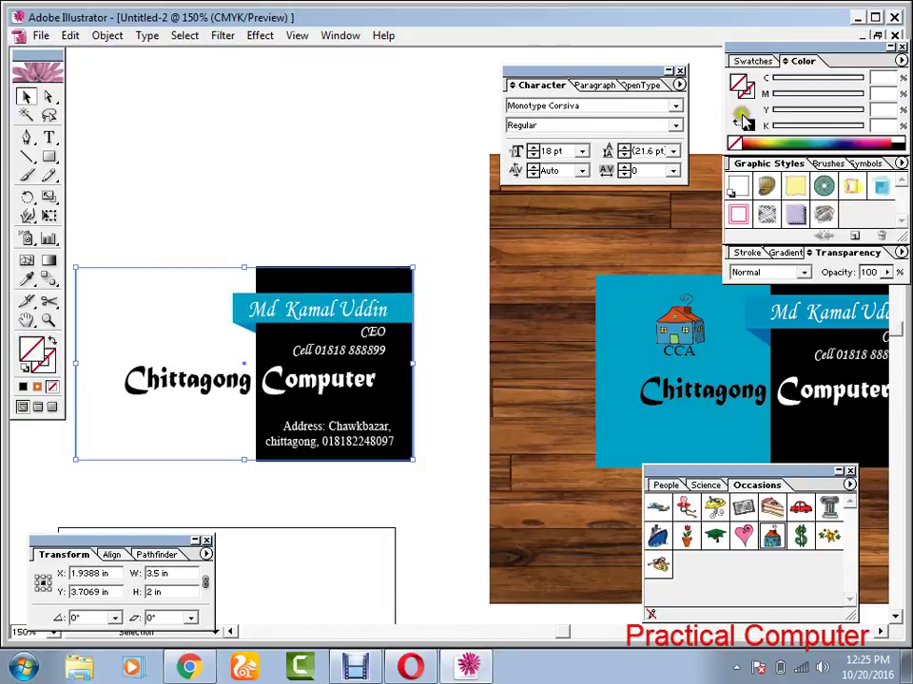
left_click(756, 60)
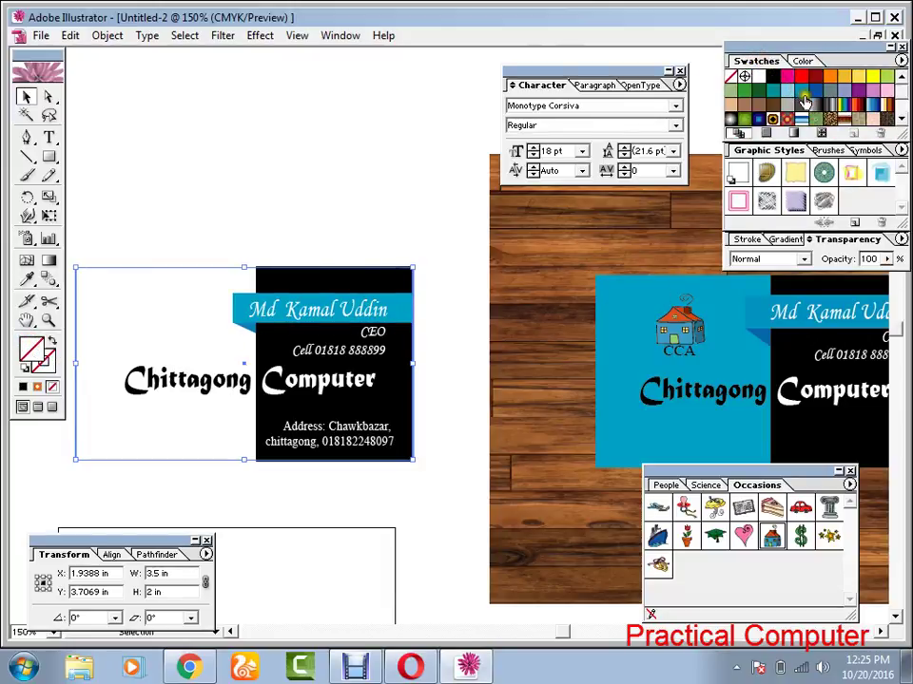
left_click(798, 92)
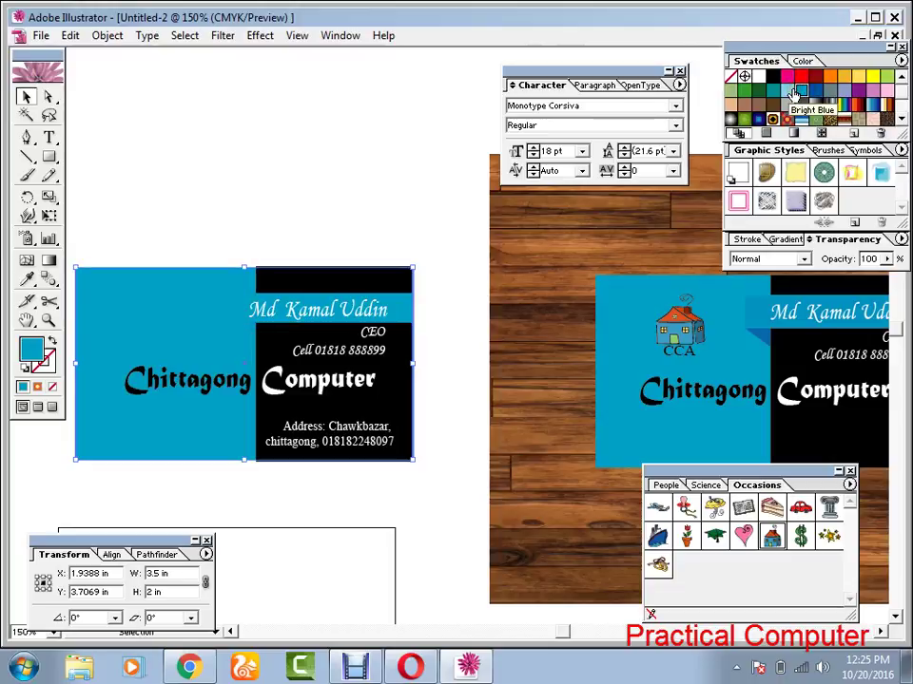
left_click(239, 154)
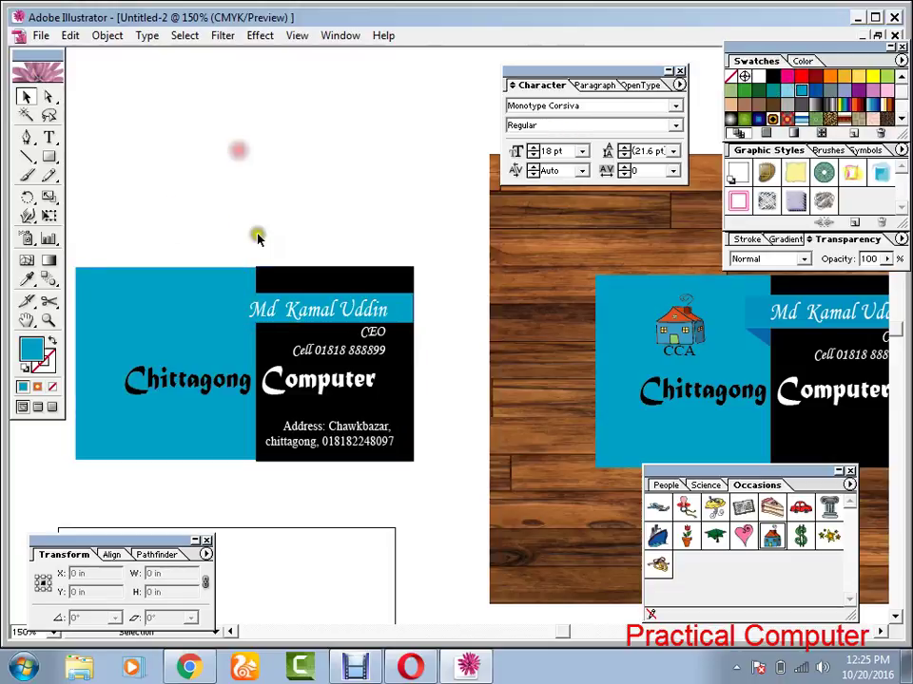
Send the new card's blue background rectangle to the back, behind the ribbon fold
left_click(255, 334)
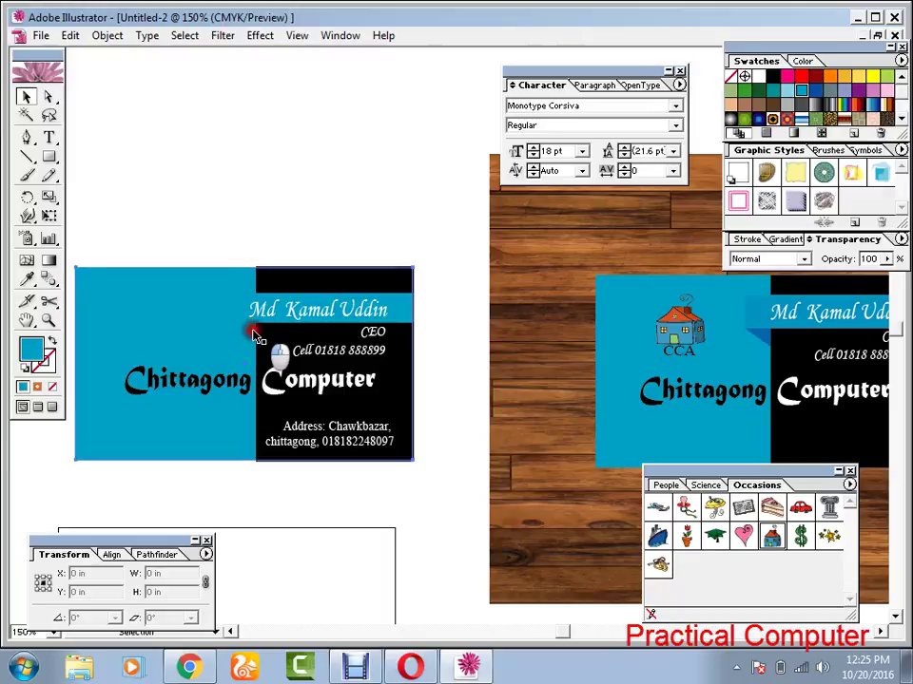
right_click(157, 292)
mouse_move(228, 485)
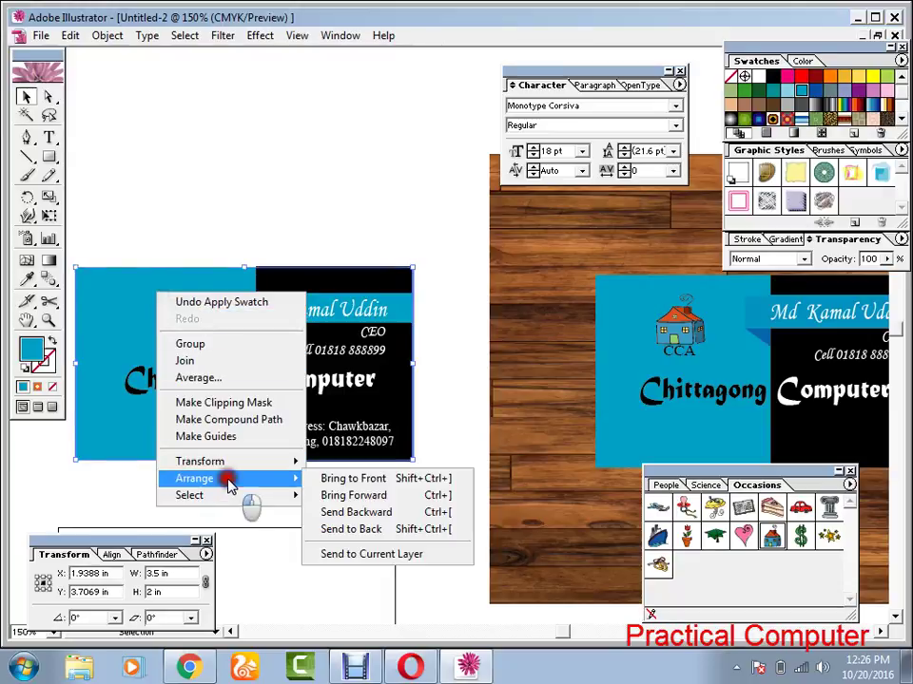
left_click(332, 530)
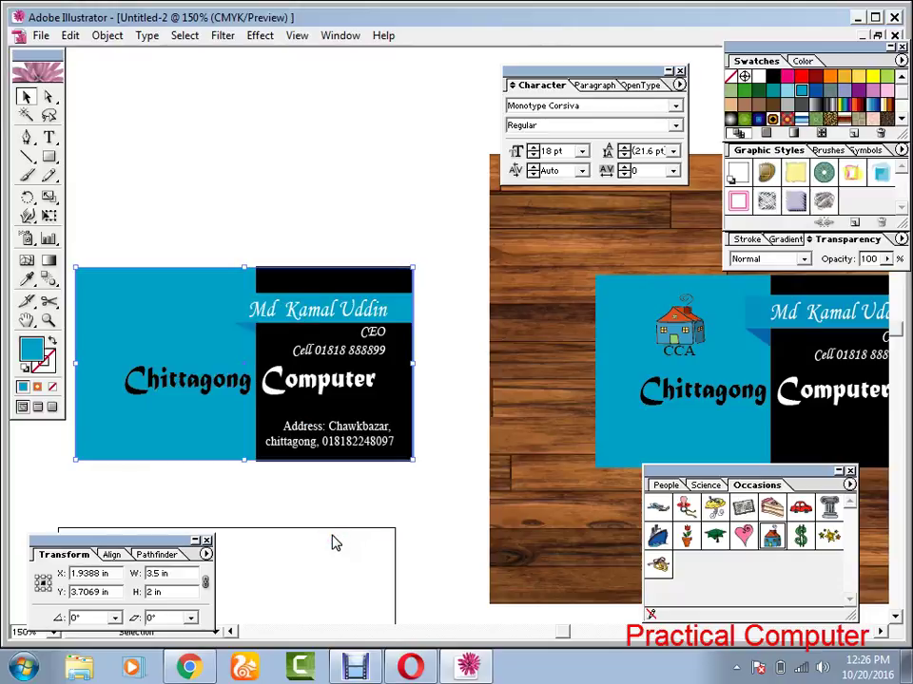
left_click_drag(133, 248, 159, 321)
left_click(202, 194)
left_click_drag(148, 231, 179, 319)
left_click(210, 193)
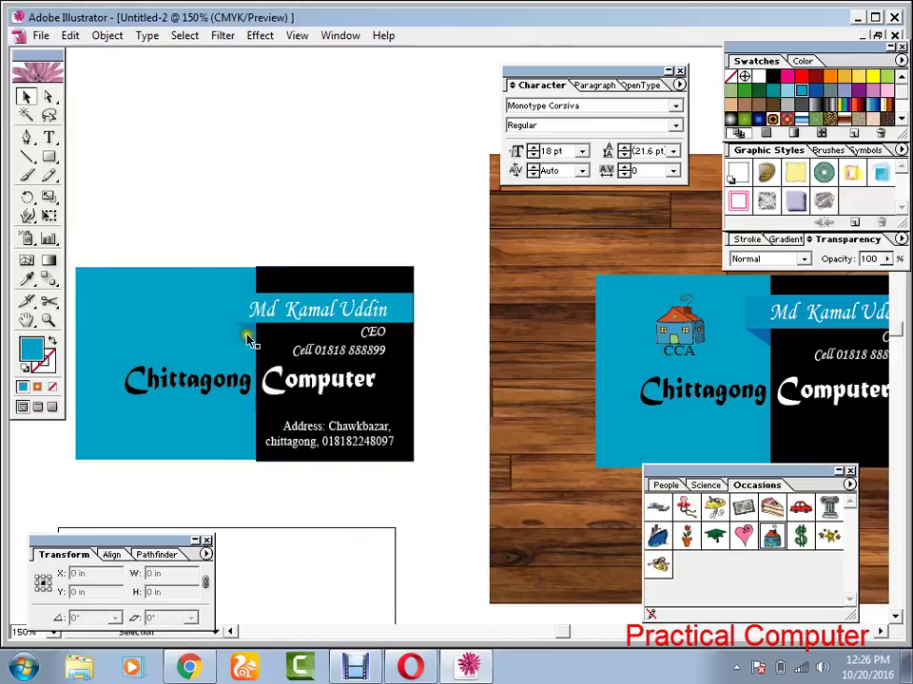
Set the magenta value of the new card's name banner to 7% with cyan kept at 100%
left_click(322, 297)
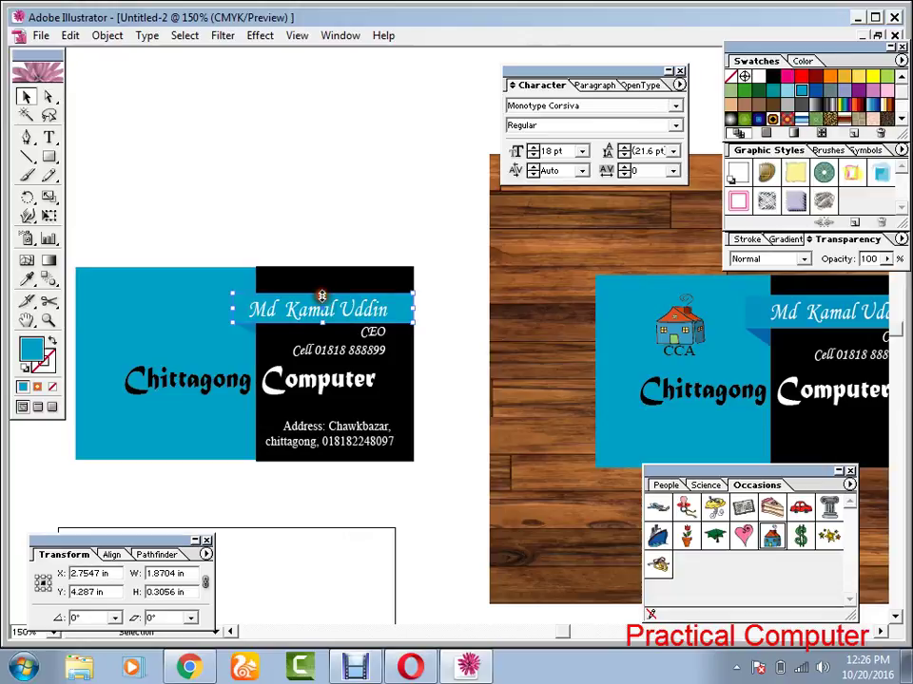
left_click(808, 61)
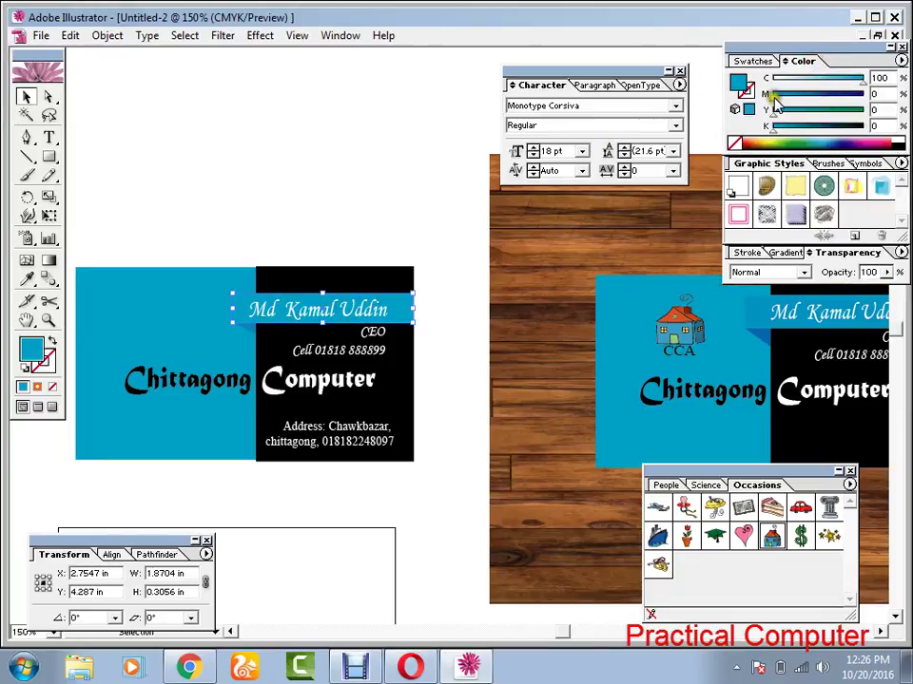
left_click_drag(773, 98, 778, 97)
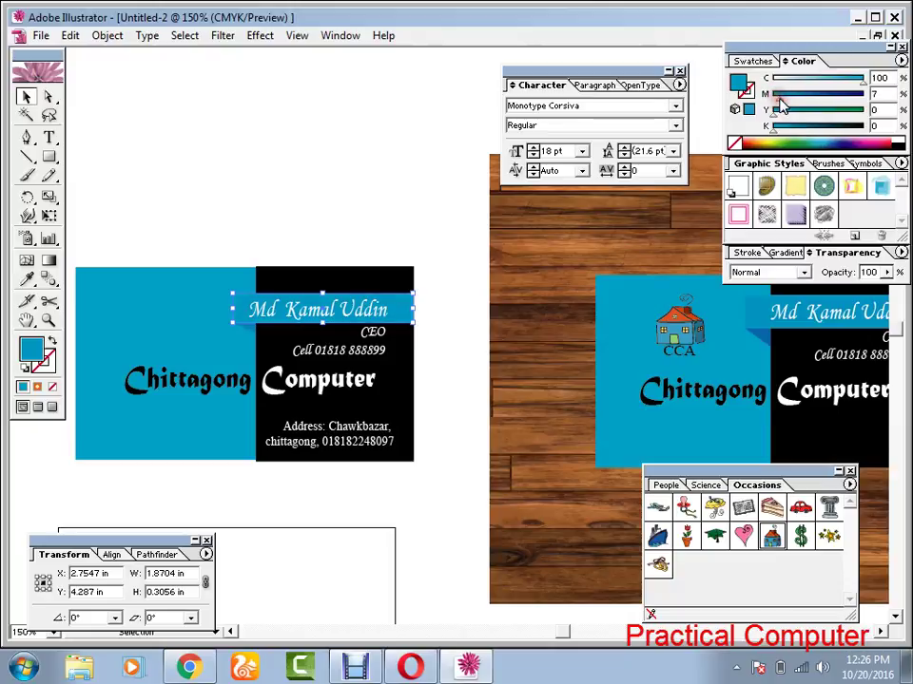
left_click(351, 171)
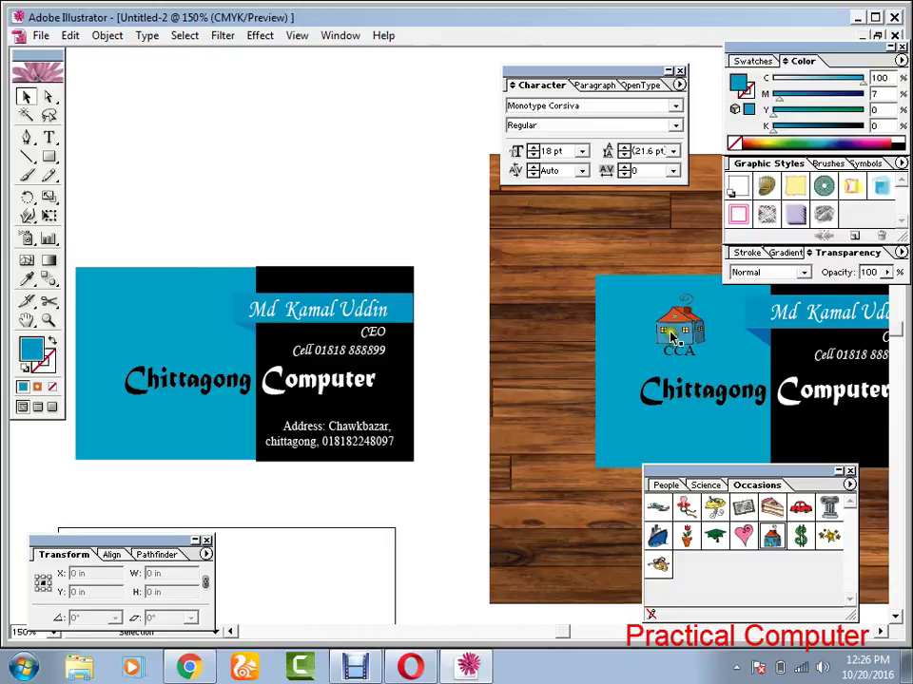
Place the graduation cap symbol from the Occasions symbol library above the new card, deleting the column symbol tried first
left_click(354, 38)
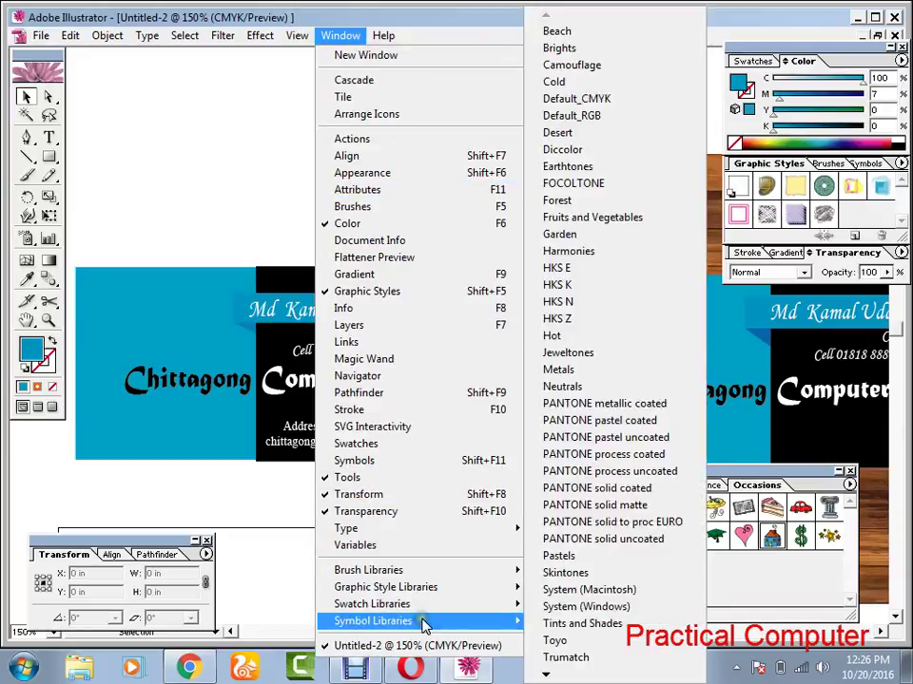
mouse_move(424, 625)
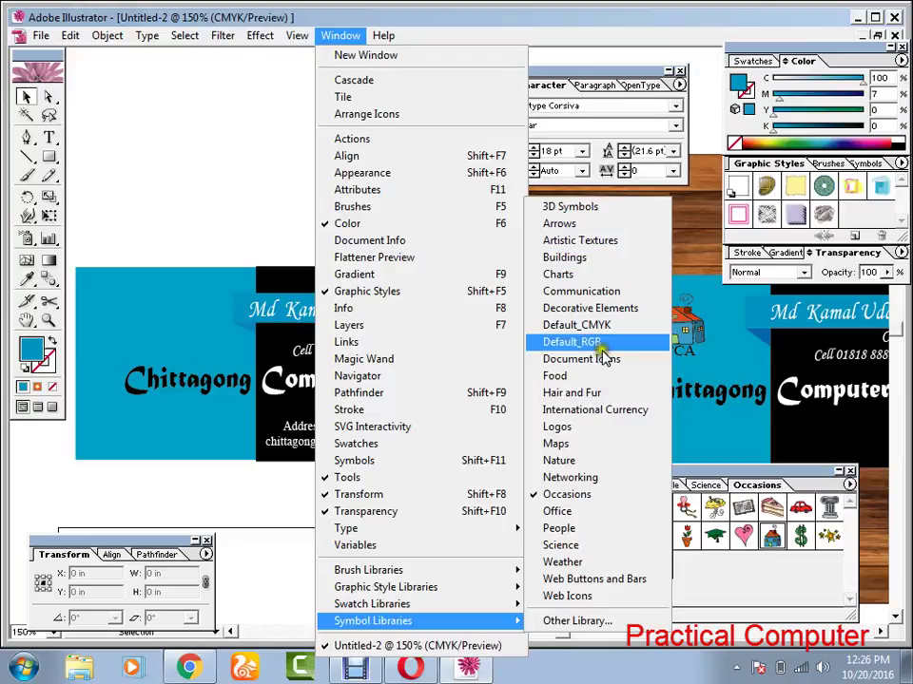
left_click(770, 473)
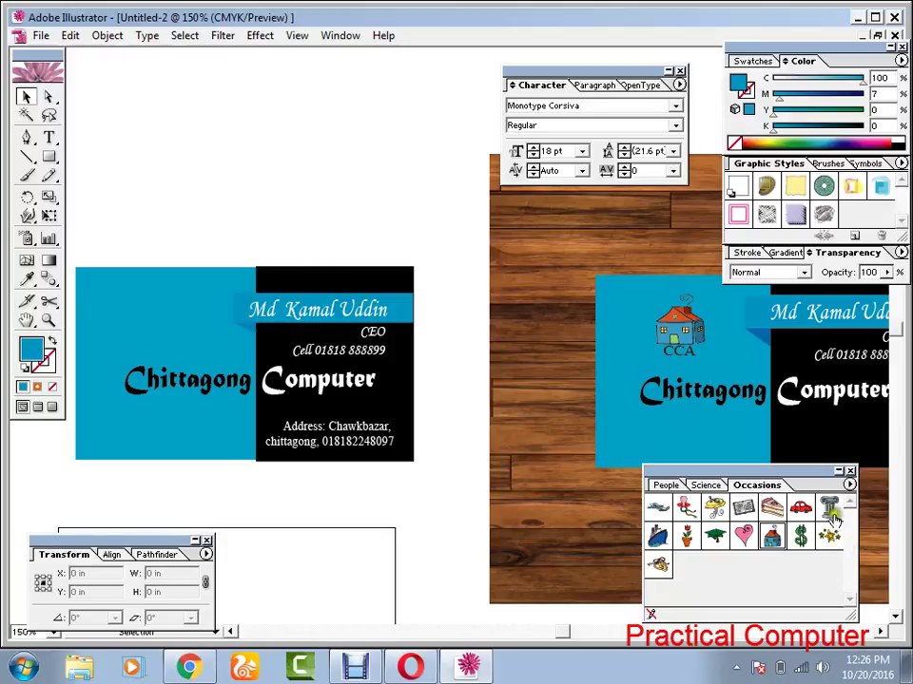
left_click_drag(832, 518, 217, 152)
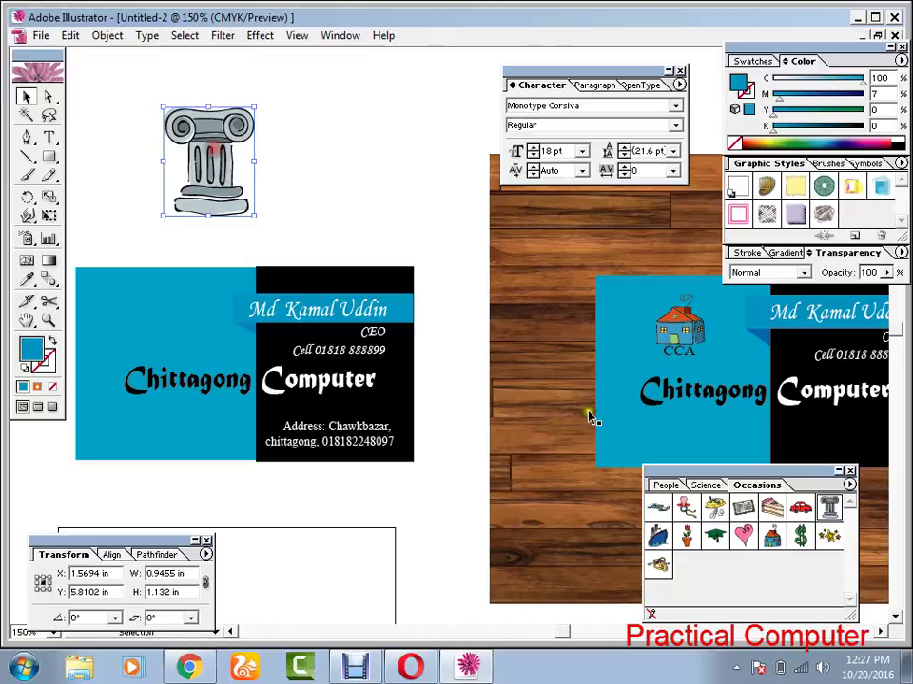
left_click_drag(715, 535, 341, 227)
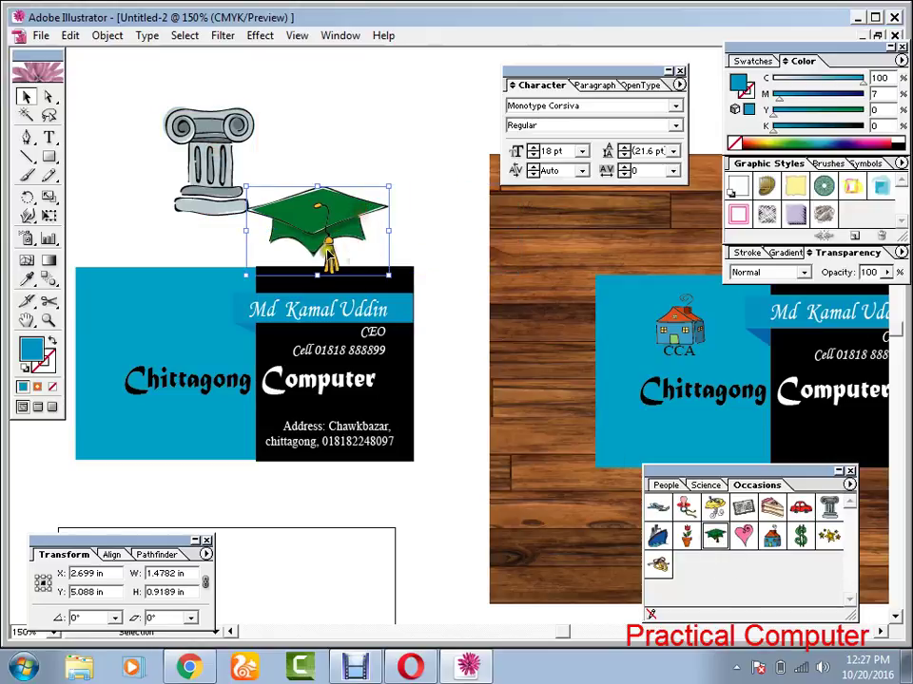
left_click(221, 152)
key("Delete")
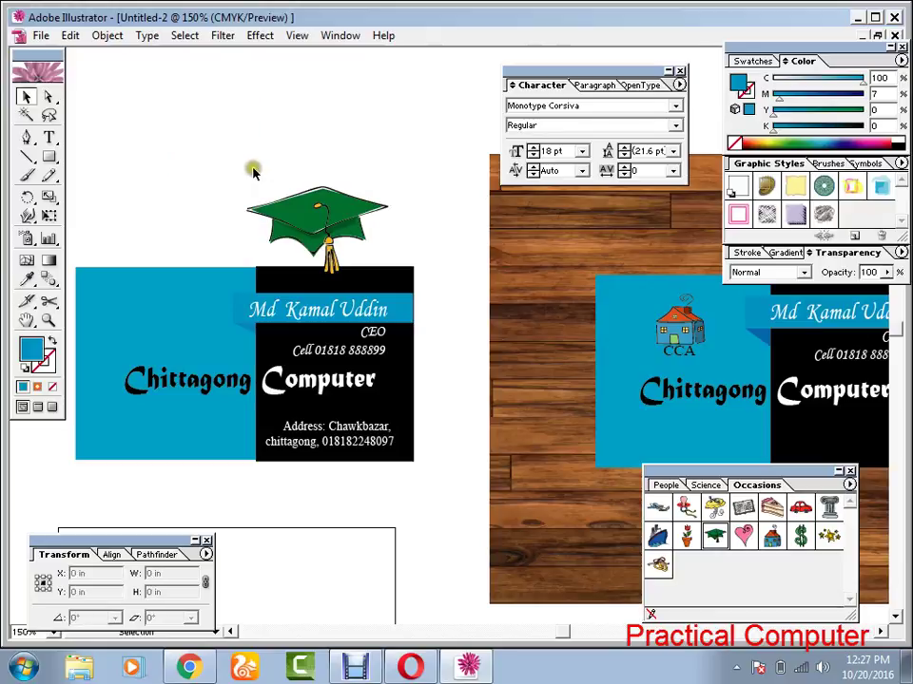
Move the graduation cap clear of the new card and scale it down to about 0.81 × 0.52 in
left_click(320, 230)
left_click_drag(320, 230, 351, 180)
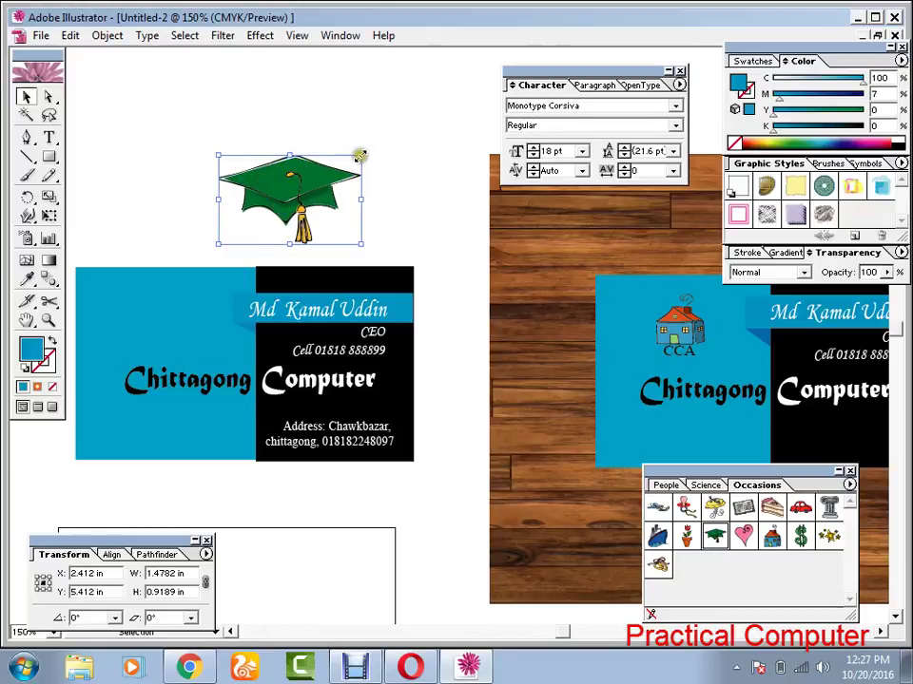
left_click(377, 174)
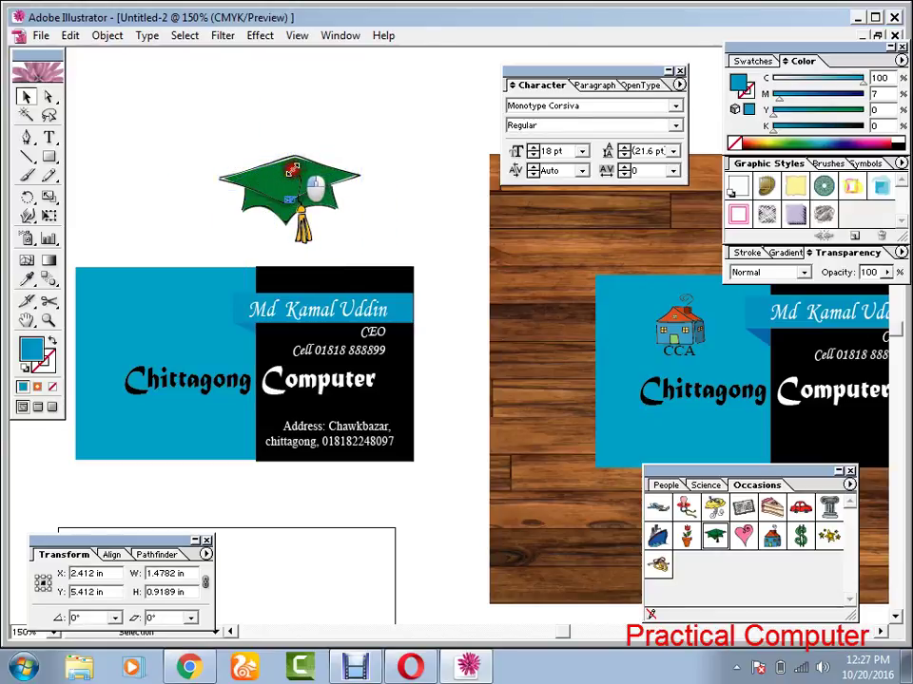
left_click_drag(294, 170, 185, 257)
left_click_drag(164, 317, 315, 190)
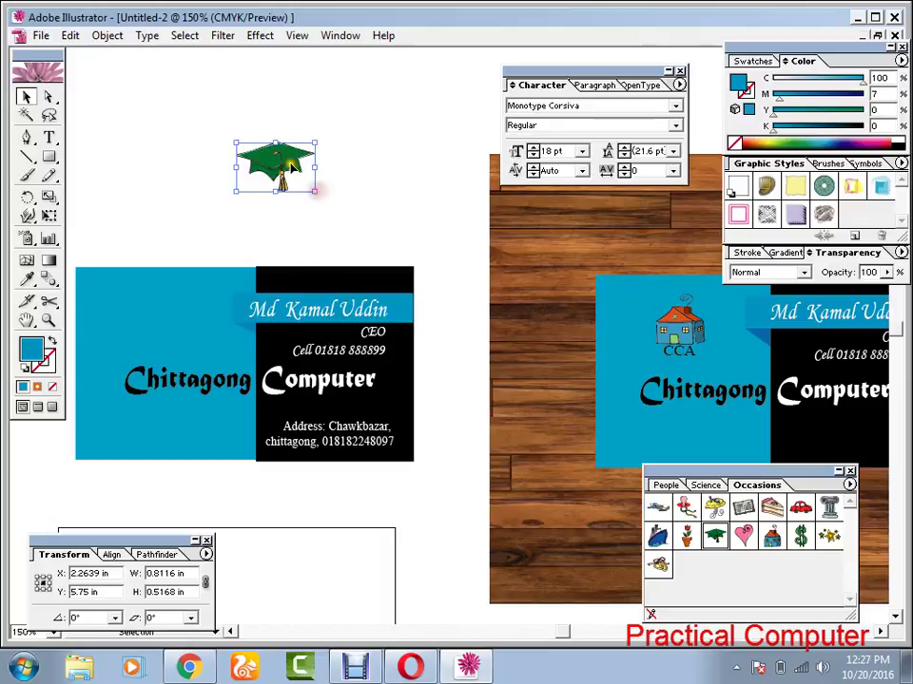
Expand the graduation cap symbol into editable artwork with Object and Fill enabled
left_click(105, 38)
left_click(134, 208)
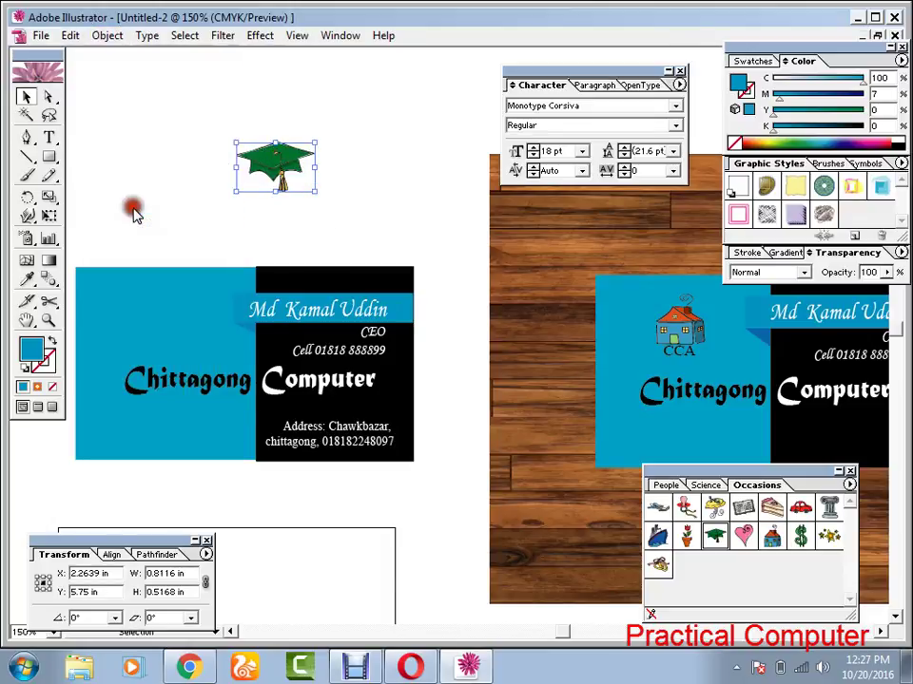
left_click(551, 273)
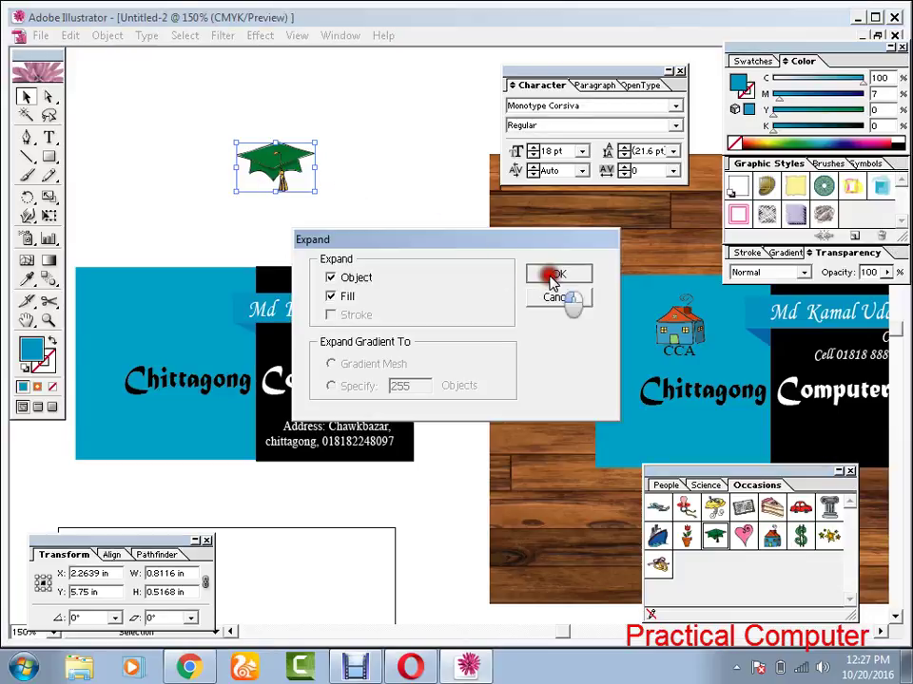
left_click(394, 188)
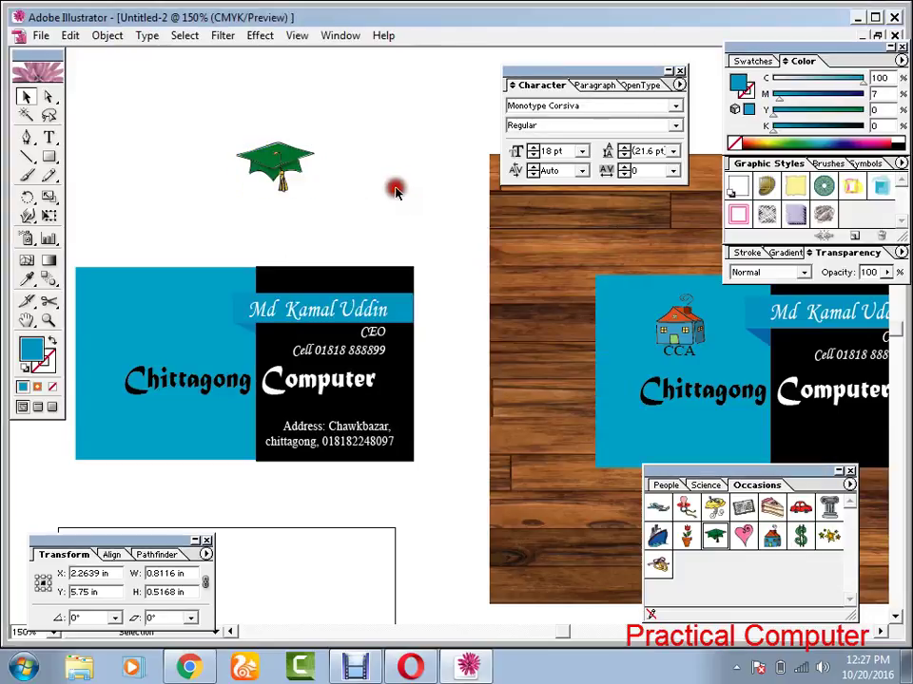
Ungroup the expanded graduation cap artwork twice to release its nested groups
left_click(276, 158)
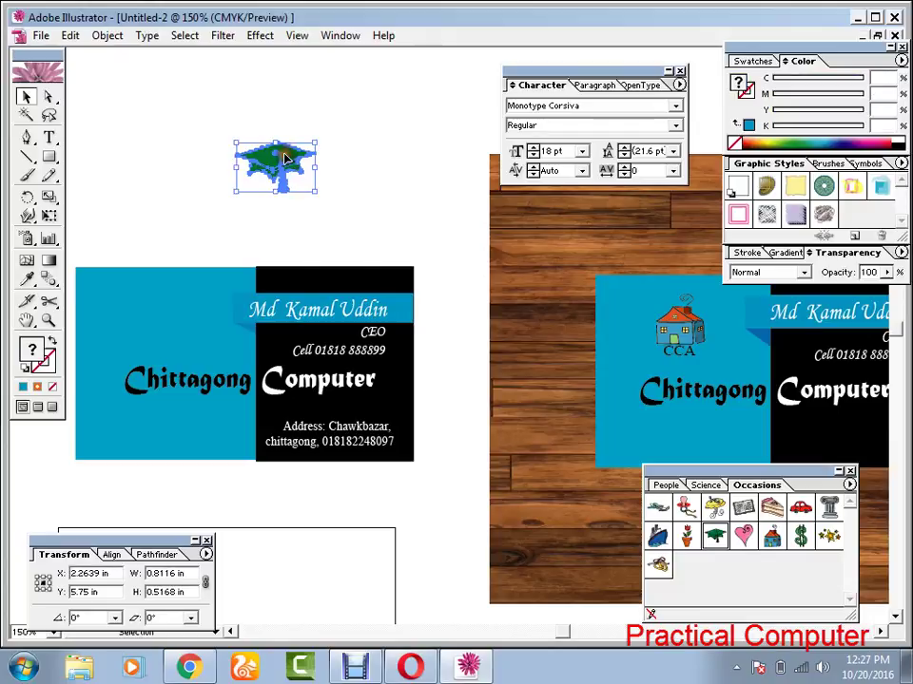
right_click(286, 155)
left_click(326, 206)
left_click(360, 195)
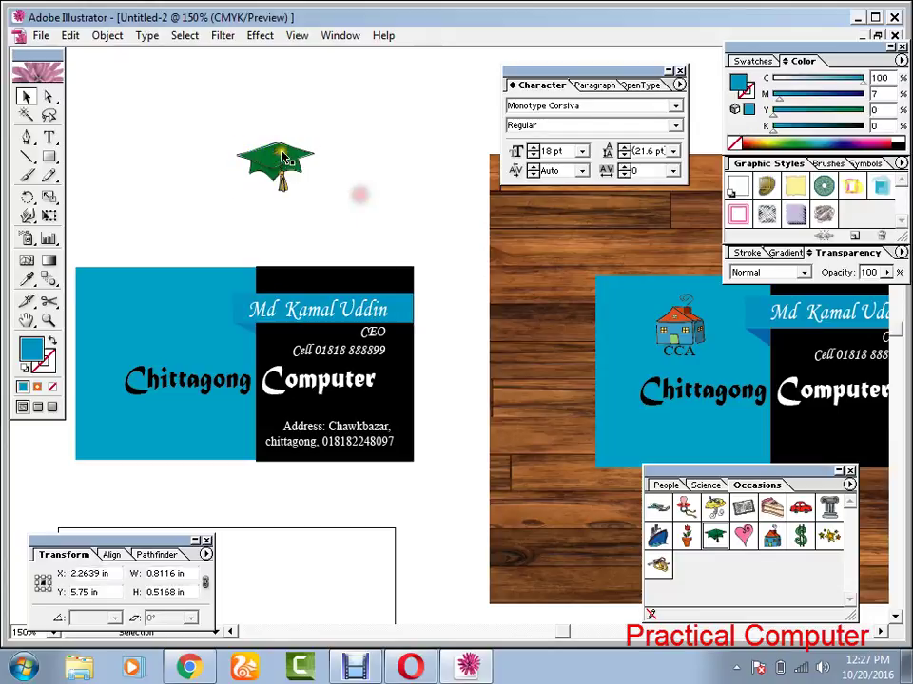
left_click(268, 158)
right_click(283, 153)
left_click(321, 205)
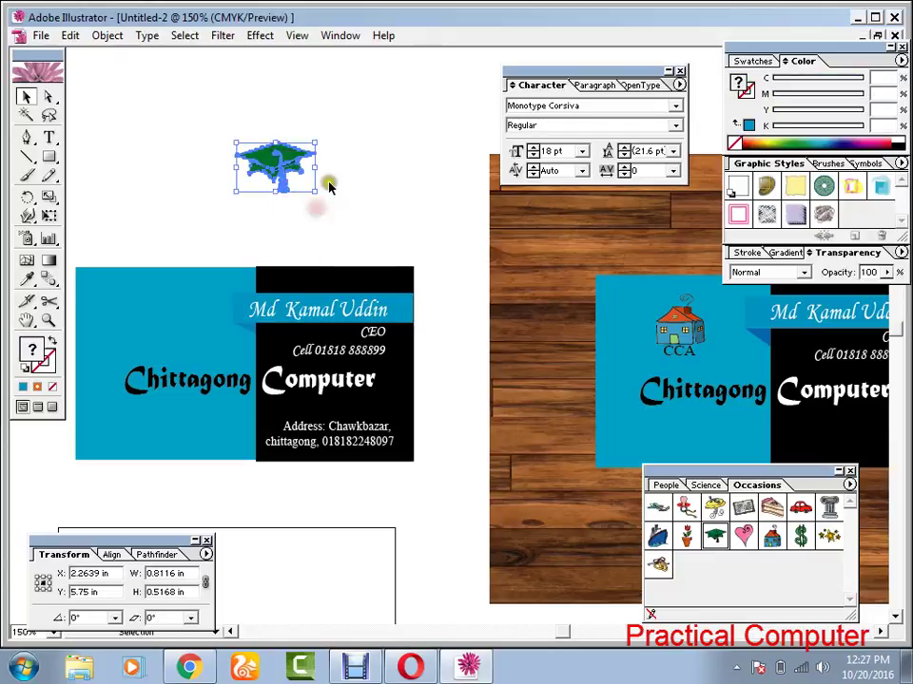
Fill the green parts of the ungrouped graduation cap with white
left_click(318, 176)
left_click(277, 163)
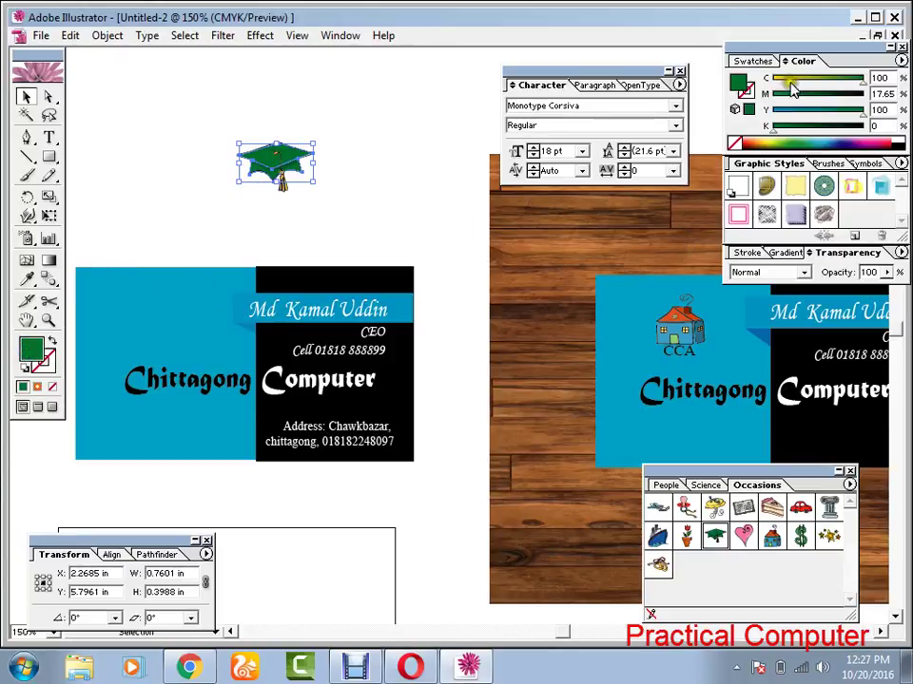
left_click(757, 61)
left_click(758, 81)
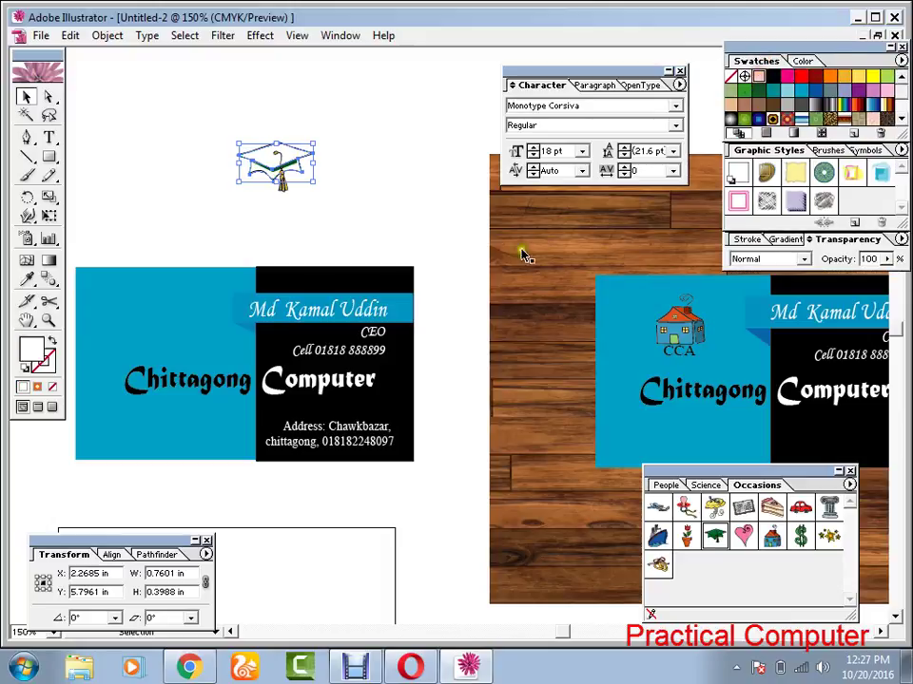
left_click(362, 191)
Group the white cap artwork and move it onto the new card's blue area above the company name
left_click_drag(220, 116, 161, 313)
right_click(297, 159)
left_click(318, 207)
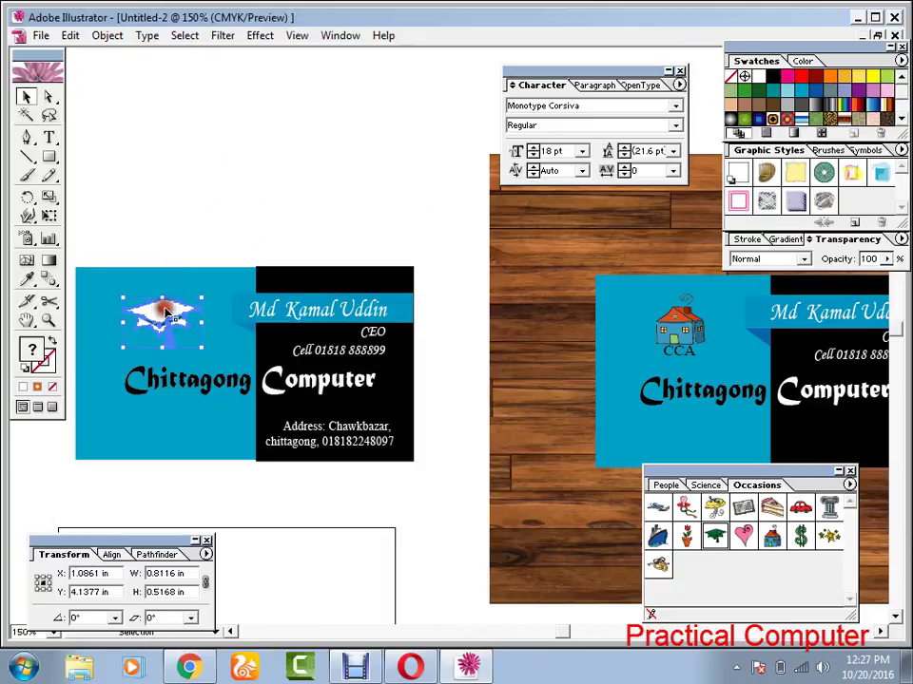
left_click(293, 173)
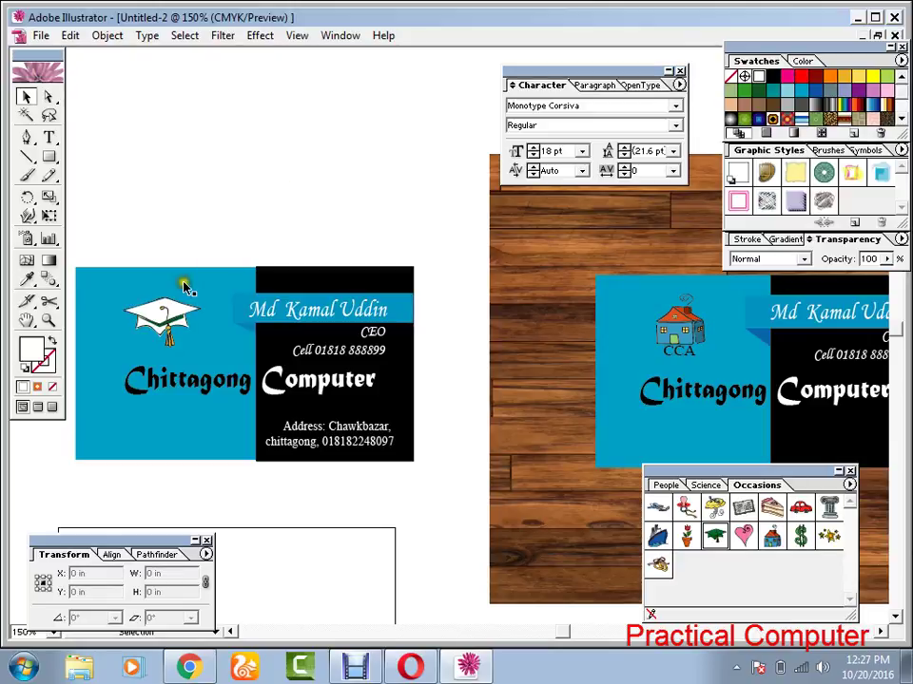
Move the cap back above the card and, once ungrouped, fill its white parts with black
left_click_drag(166, 324, 283, 167)
right_click(284, 167)
left_click(346, 203)
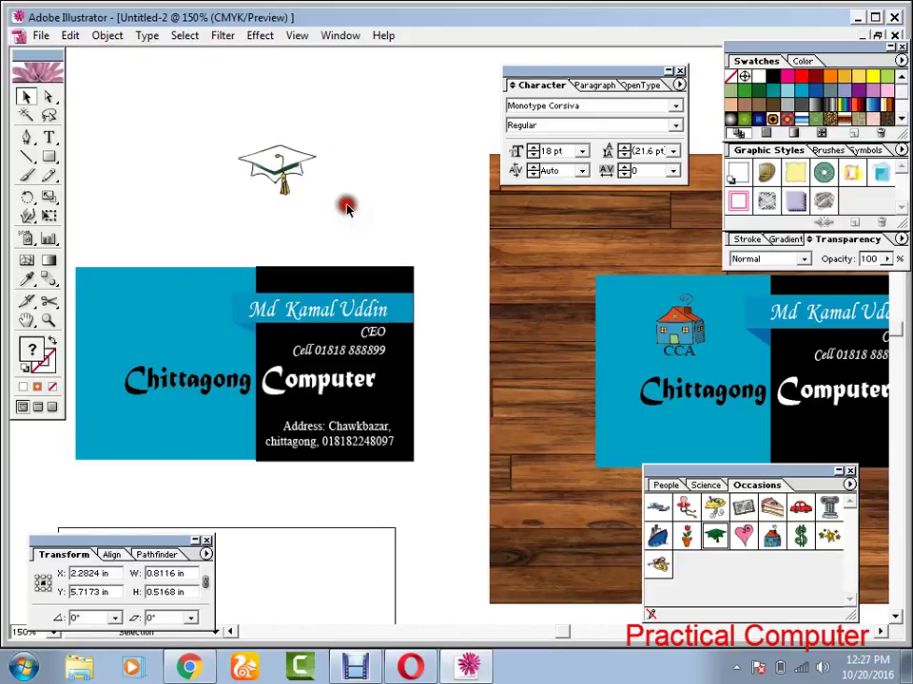
left_click(308, 164)
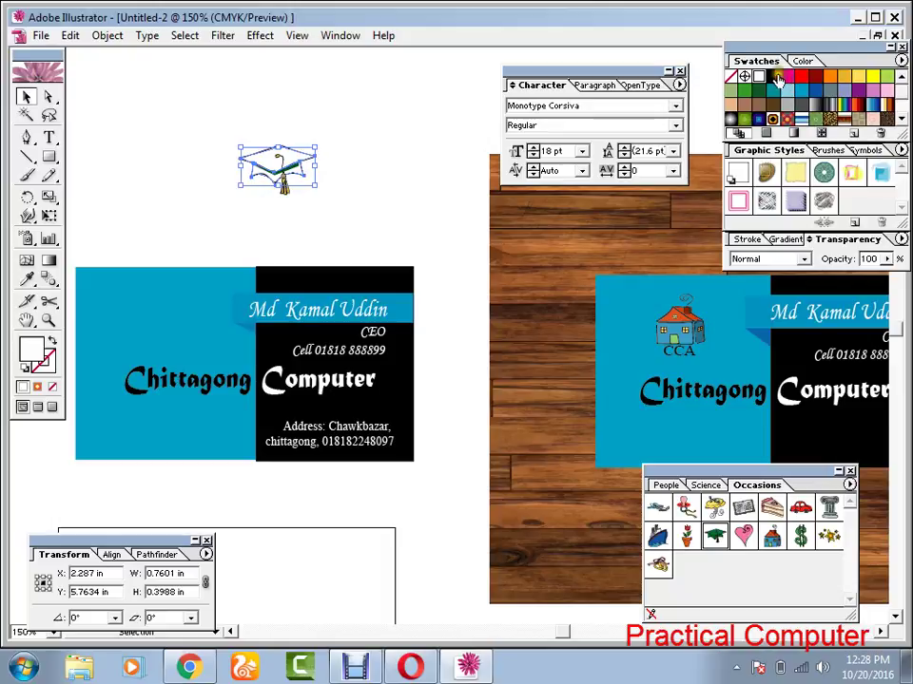
left_click(380, 145)
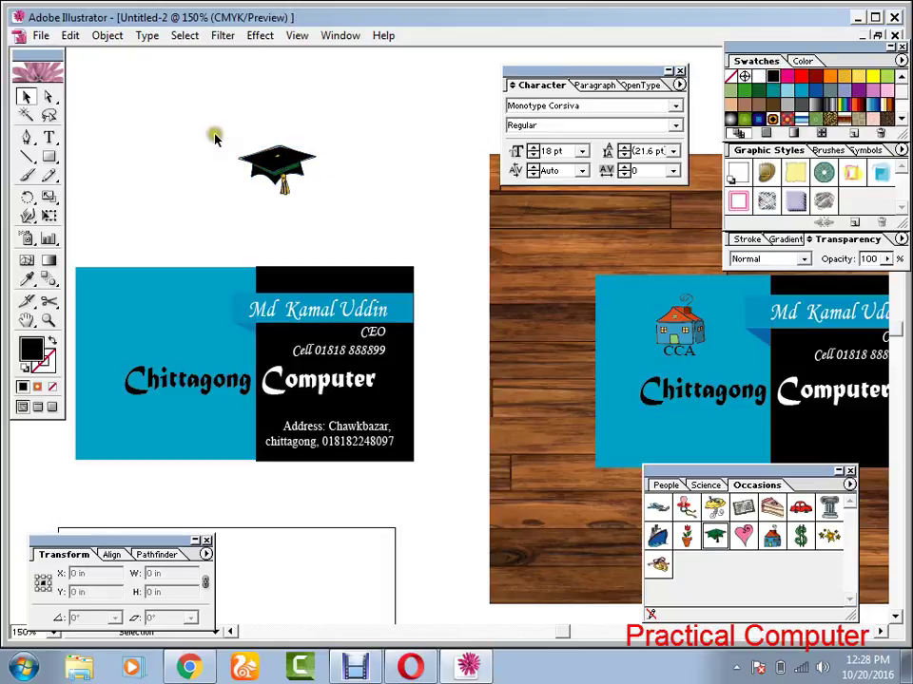
Group the black cap artwork and place it, scaled to about 0.59 × 0.38 in, on the blue area above the company name
left_click_drag(215, 138, 172, 327)
right_click(296, 162)
left_click(321, 211)
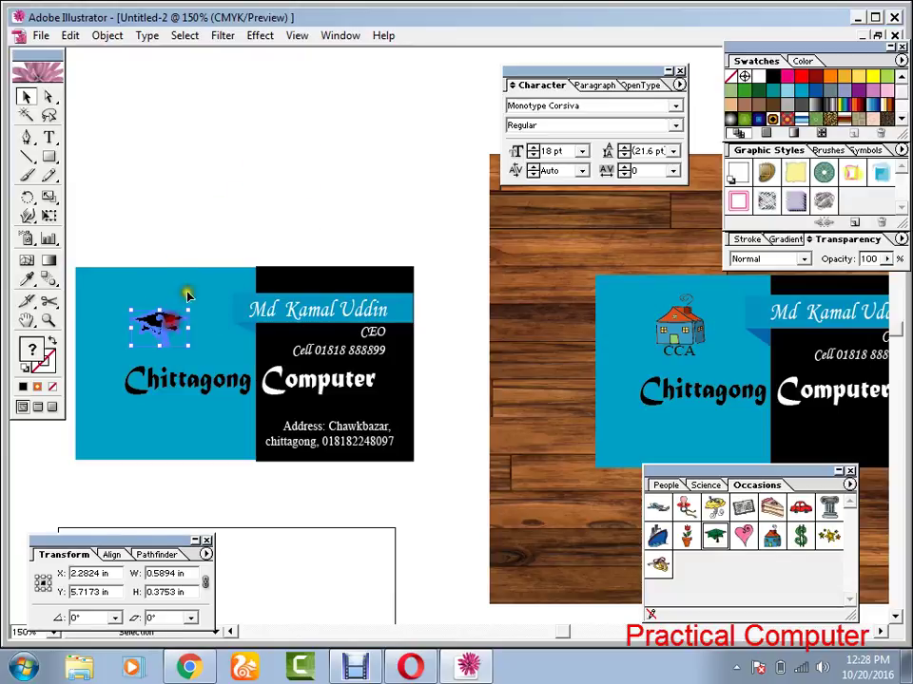
left_click(278, 191)
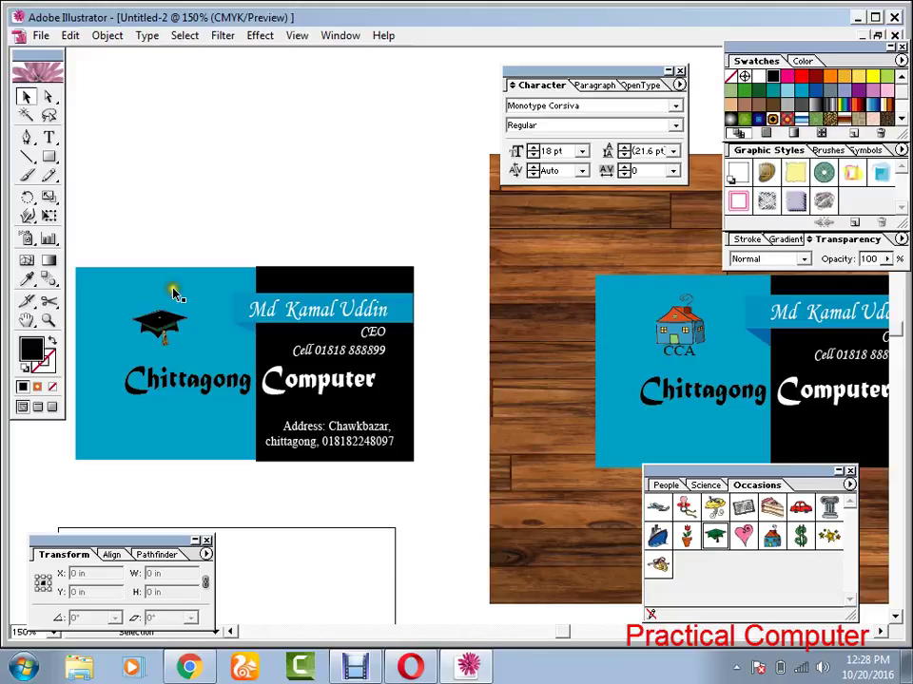
left_click(157, 324)
left_click(281, 198)
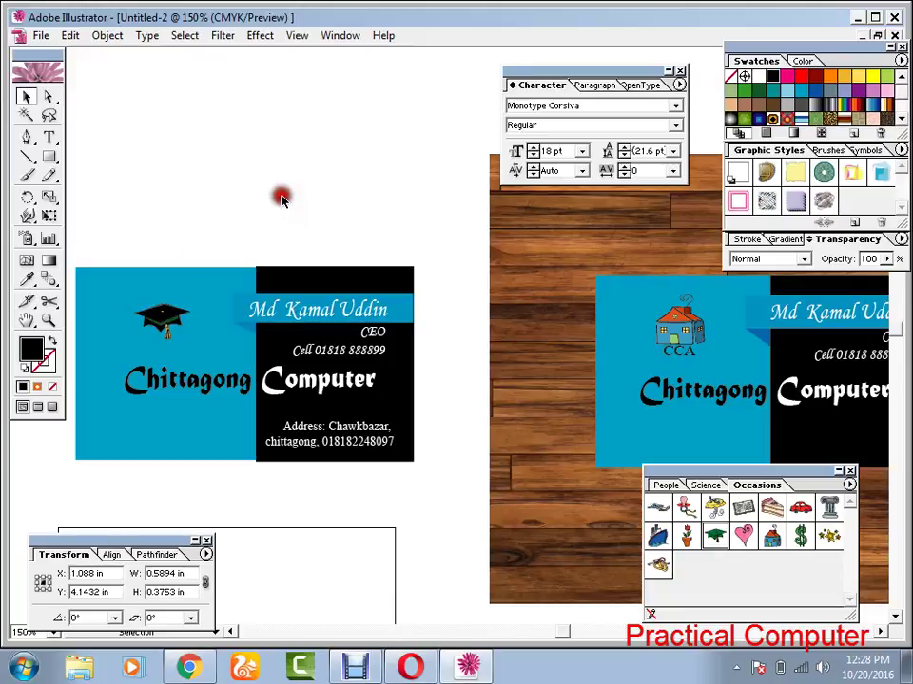
Add the text CCA in 18 pt Monotype Corsiva on the empty area above the new card
left_click(48, 137)
left_click(351, 97)
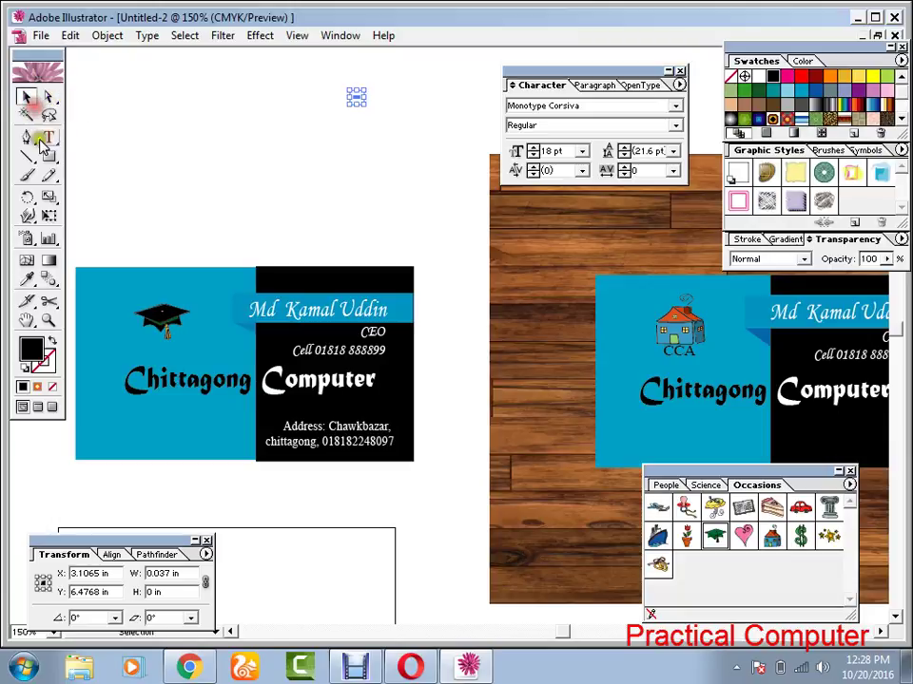
left_click(209, 146)
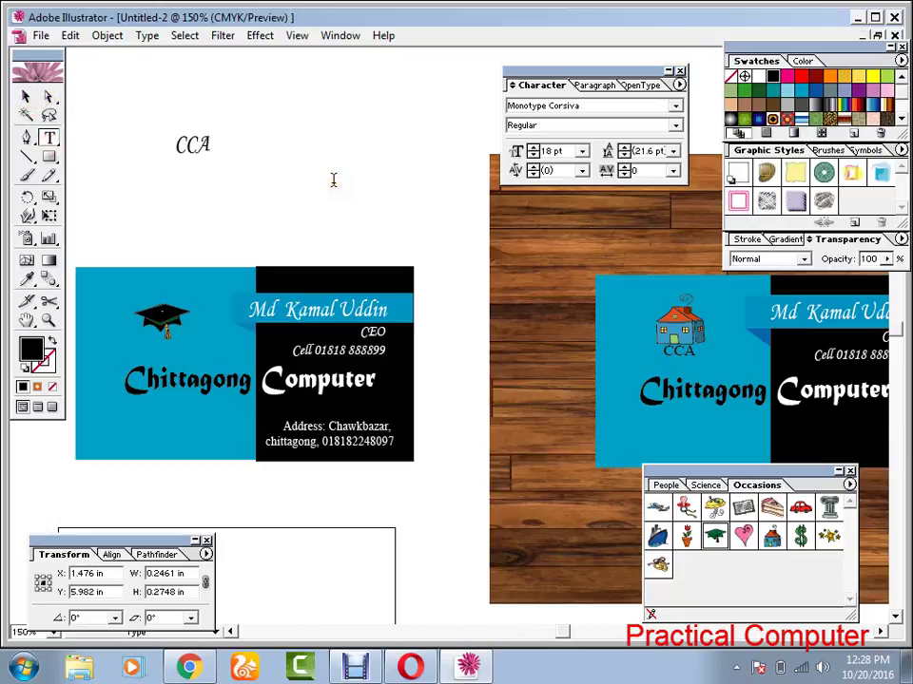
left_click(26, 96)
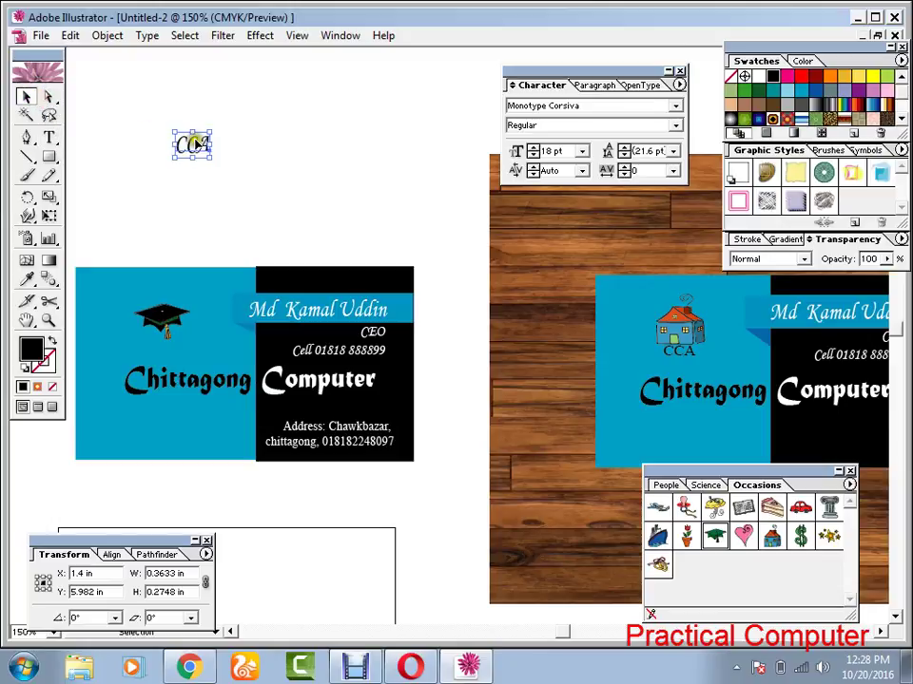
Move the CCA text directly beneath the graduation cap and nudge both close together above the company name
left_click(168, 347)
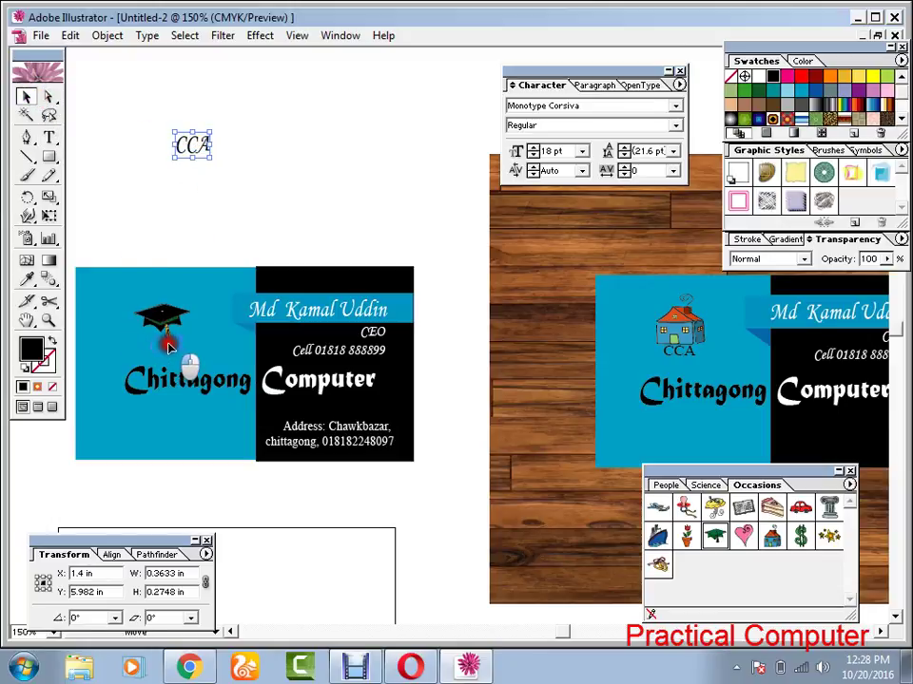
left_click_drag(168, 347, 169, 346)
left_click(170, 345)
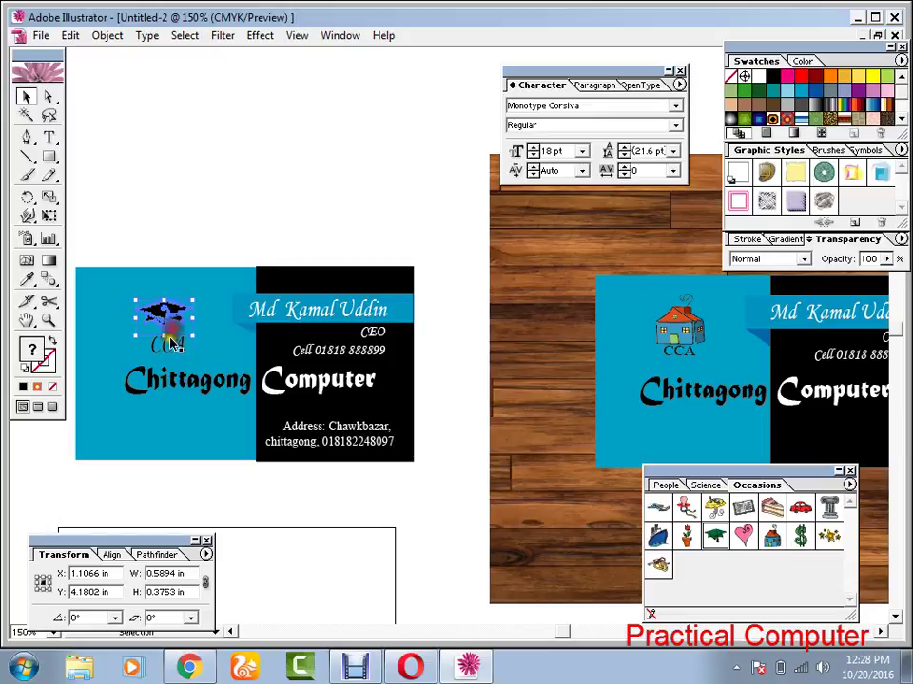
double_click(167, 347)
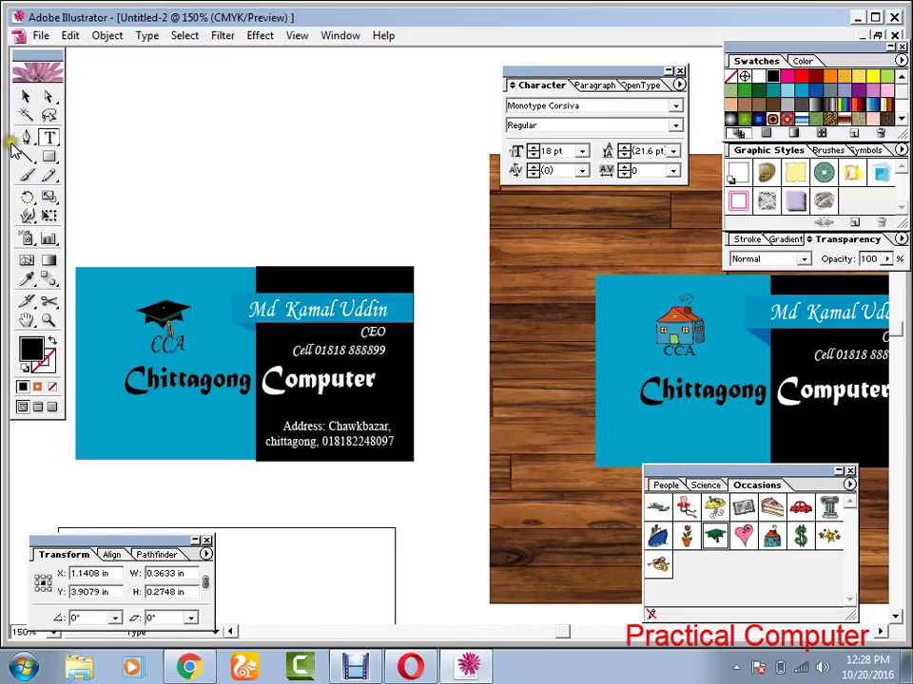
left_click(25, 96)
left_click(163, 352)
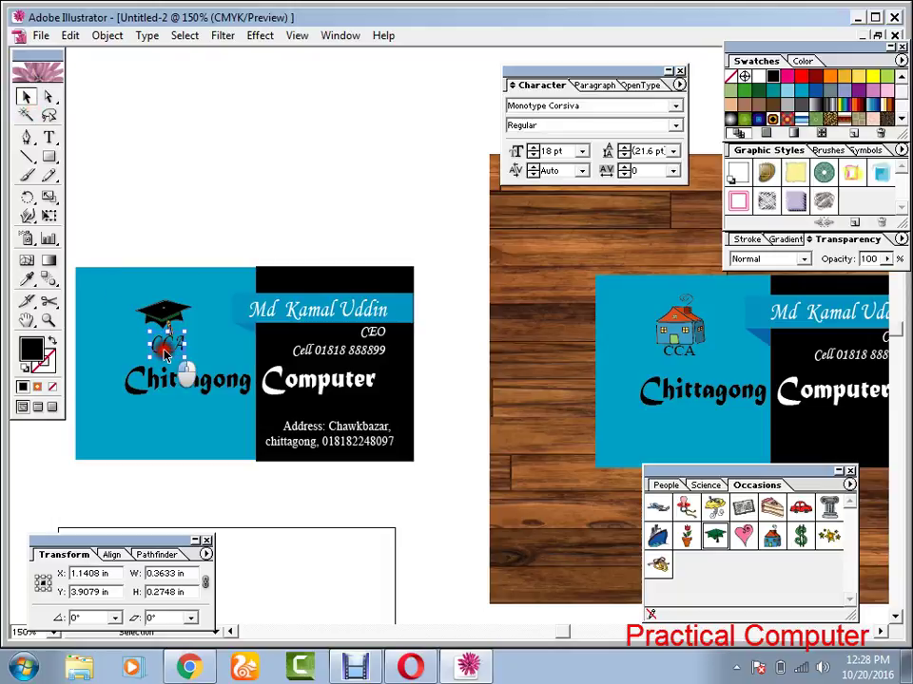
left_click_drag(163, 352, 162, 344)
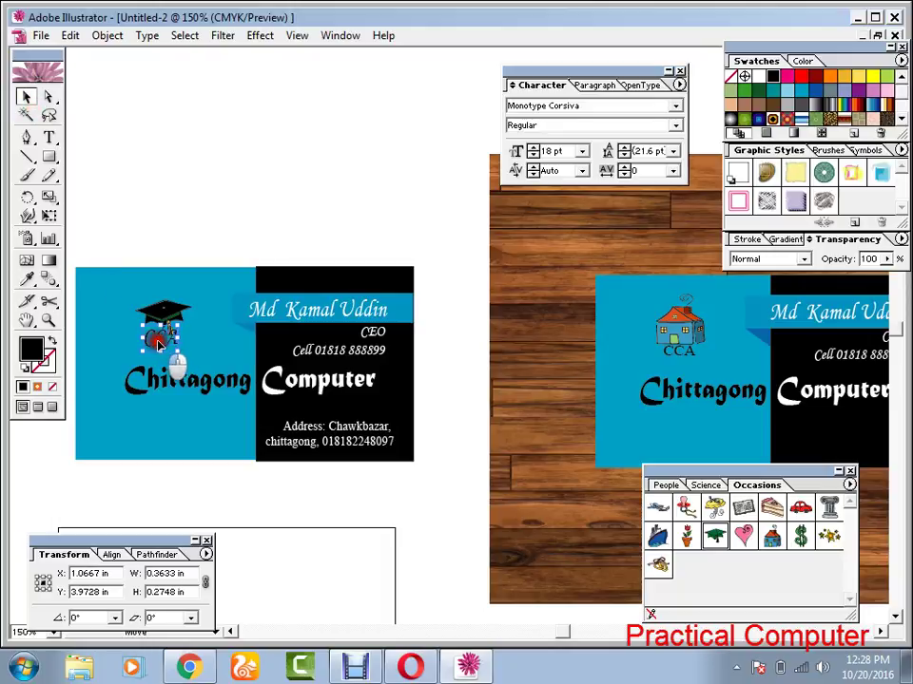
left_click(202, 225)
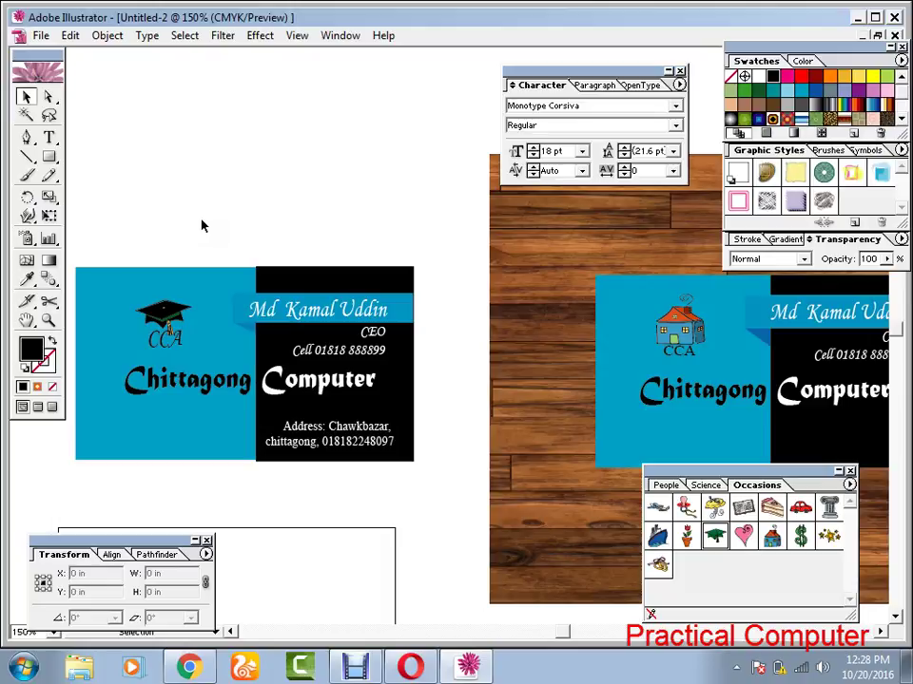
Shift the wood background and stretch it to about 11.77 × 5.25 in so it spans both cards
key("ctrl+plus")
key("ctrl+minus")
key("ctrl+minus")
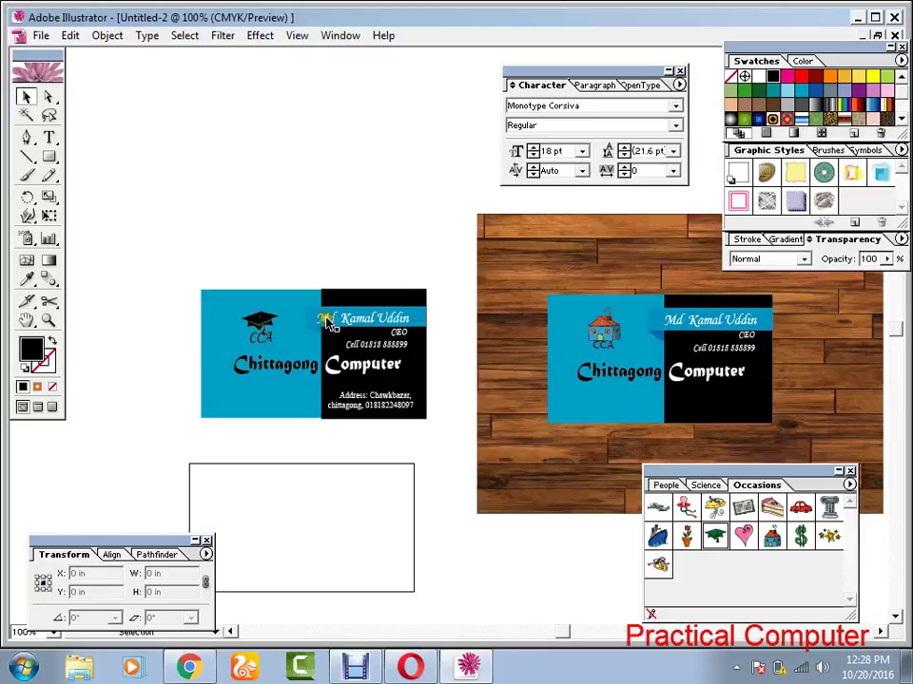
left_click(535, 246)
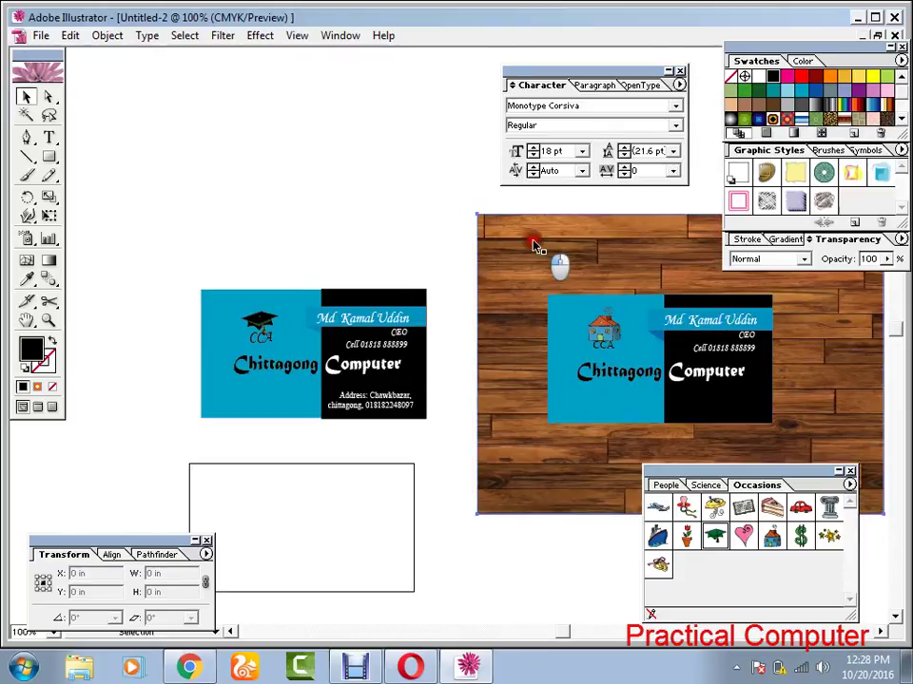
left_click_drag(535, 245, 599, 230)
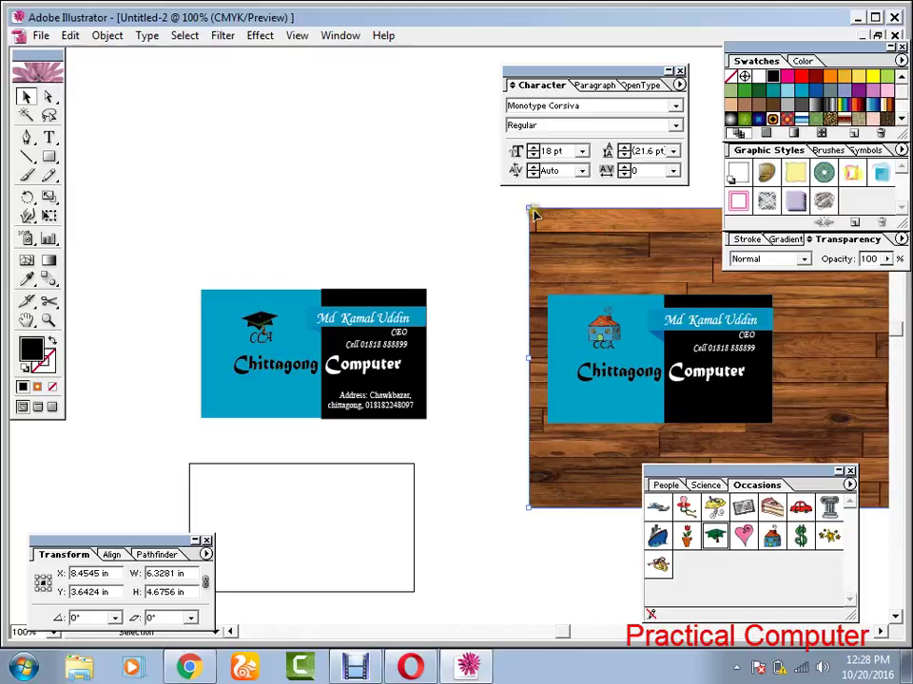
left_click_drag(529, 209, 180, 173)
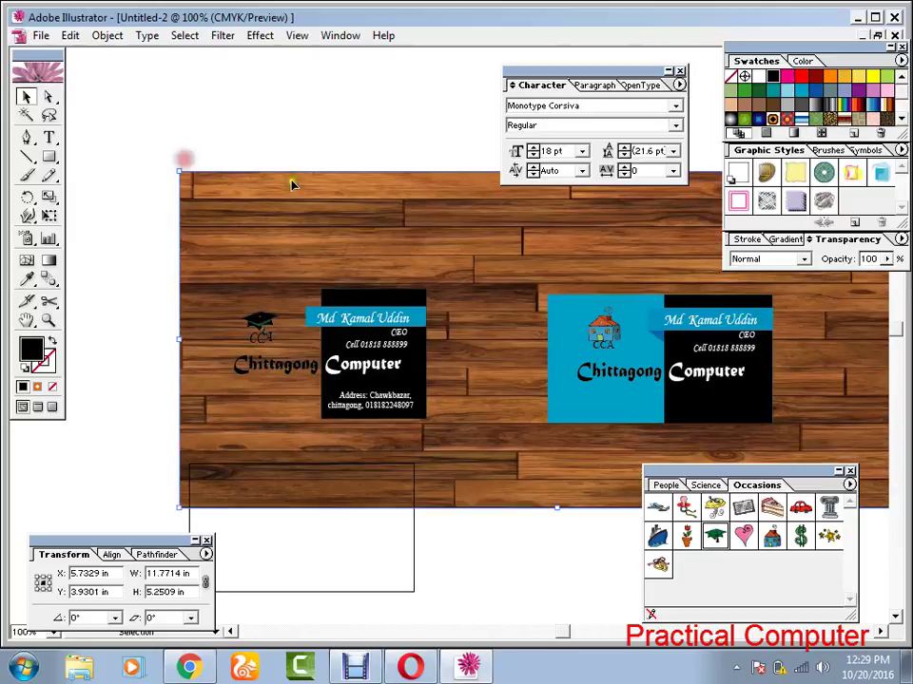
Send the wood background to the back and move it farther left to surround both cards
right_click(307, 202)
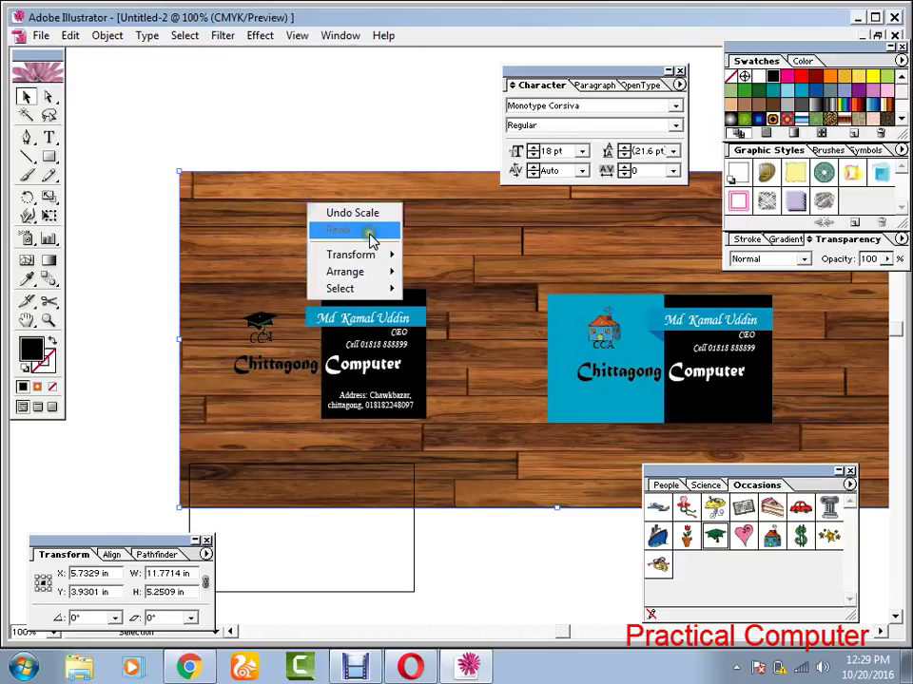
mouse_move(380, 276)
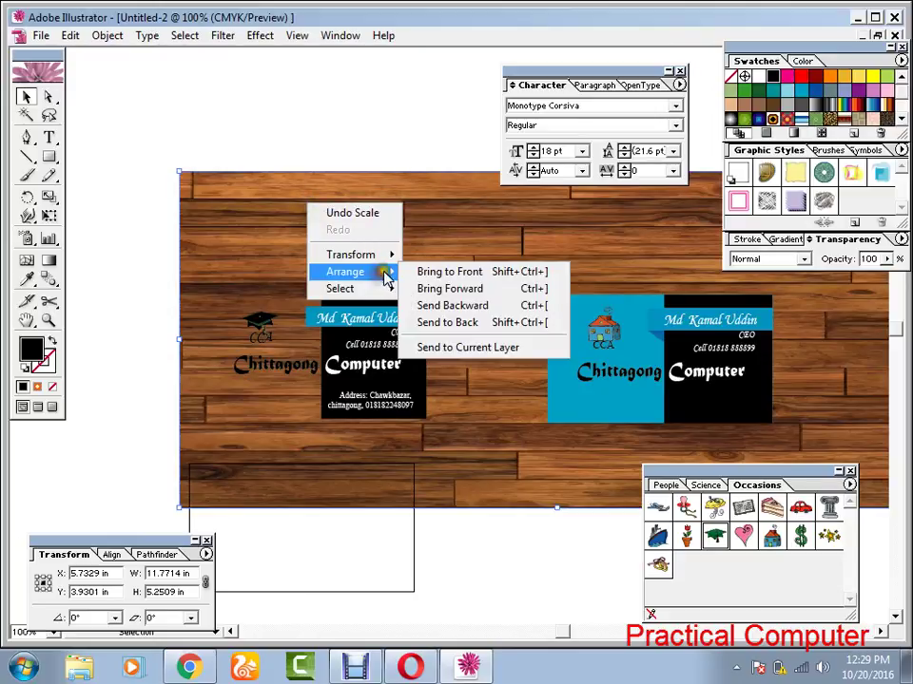
left_click(442, 323)
left_click_drag(447, 201, 427, 223)
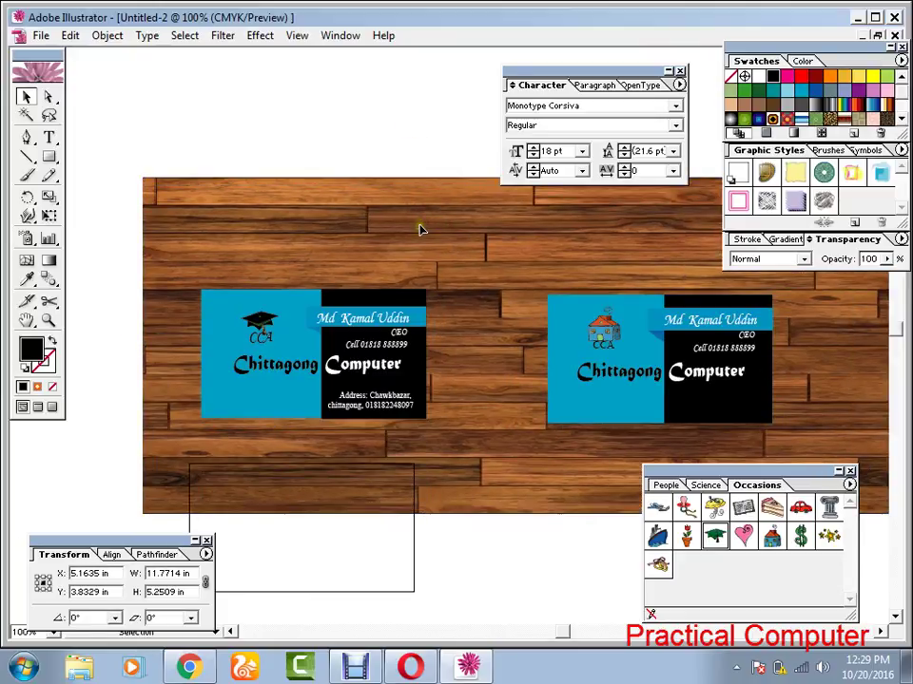
Stack the two cards on the wood background, with the sample card directly above the new card
left_click(404, 416)
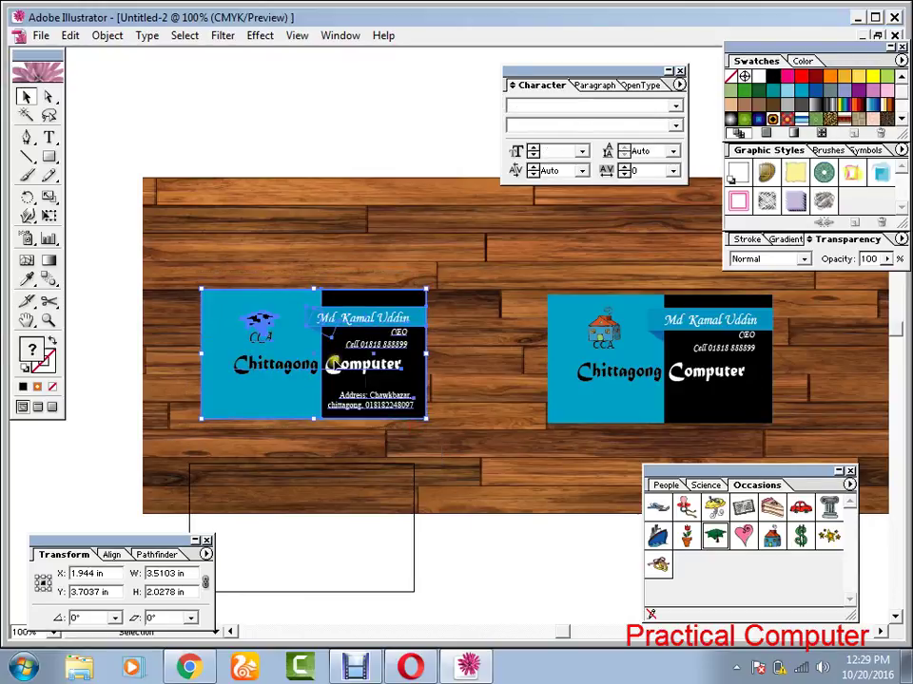
left_click_drag(406, 418, 462, 471)
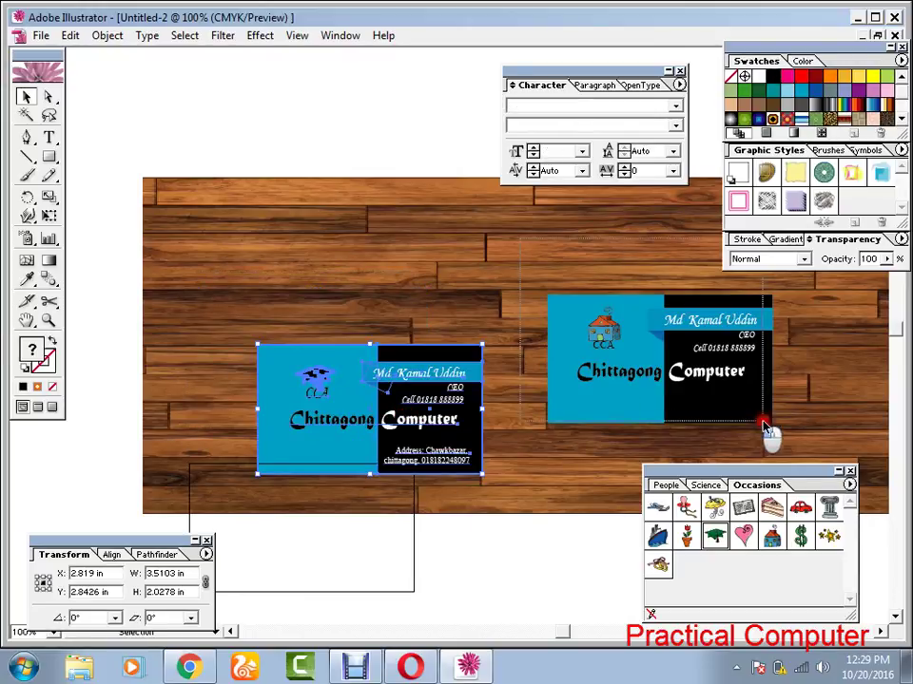
left_click_drag(679, 366, 387, 279)
left_click(609, 308)
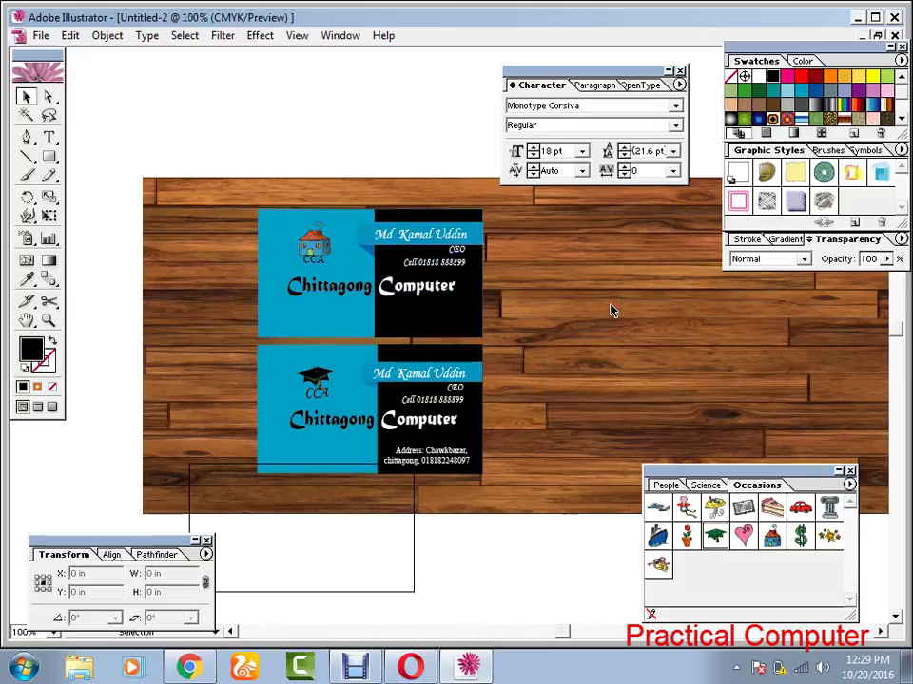
View both stacked cards at 200% with all palettes hidden to compare them
key("ctrl+plus")
key("space")
left_click_drag(469, 371, 535, 333)
key("Tab")
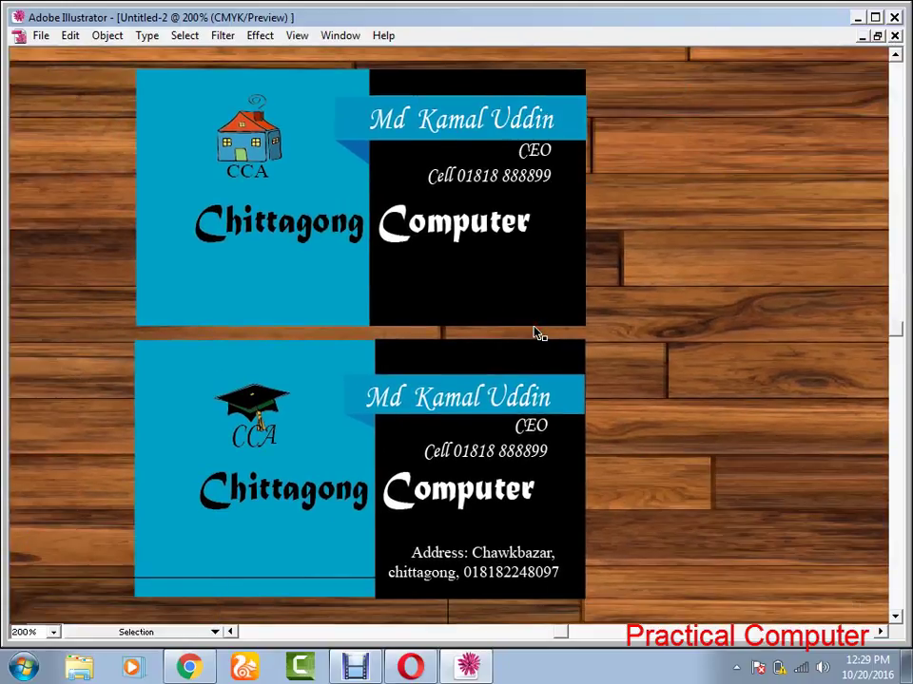